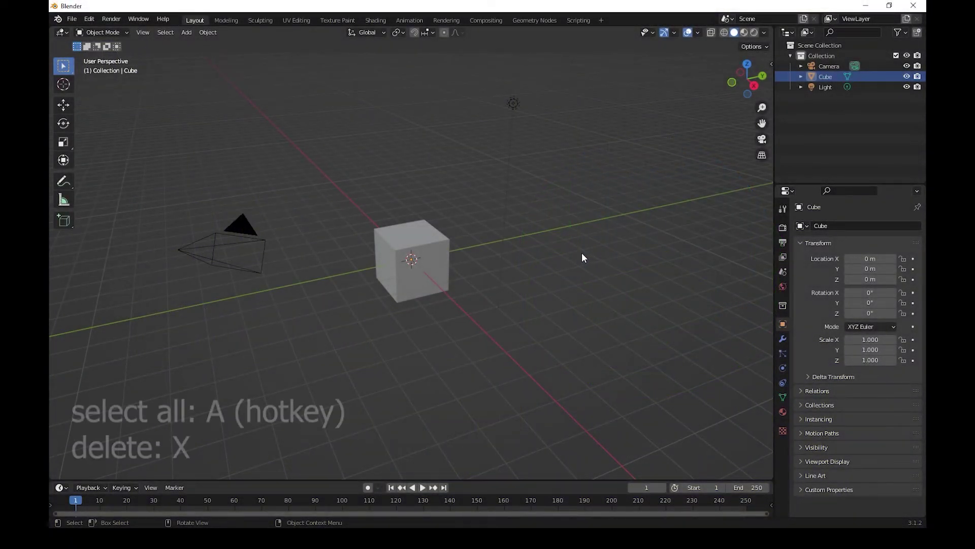
- Delete the default camera, cube and light from the scene
{"action": "key", "text": "a"}
{"action": "key", "text": "x"}
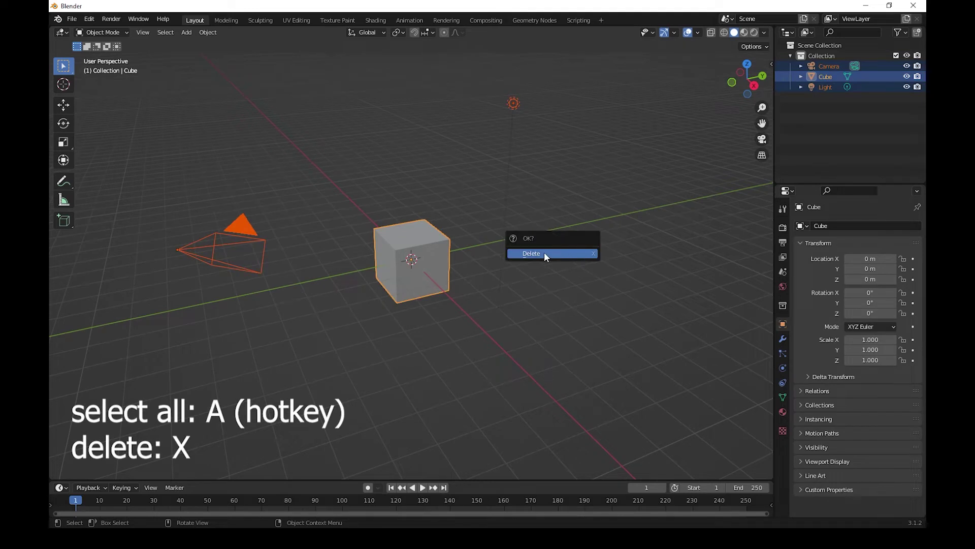
{"action": "left_click", "coordinate": [544, 252]}
- Add an Ico Sphere at the origin with Subdivisions set to 3
{"action": "key", "text": "shift+a"}
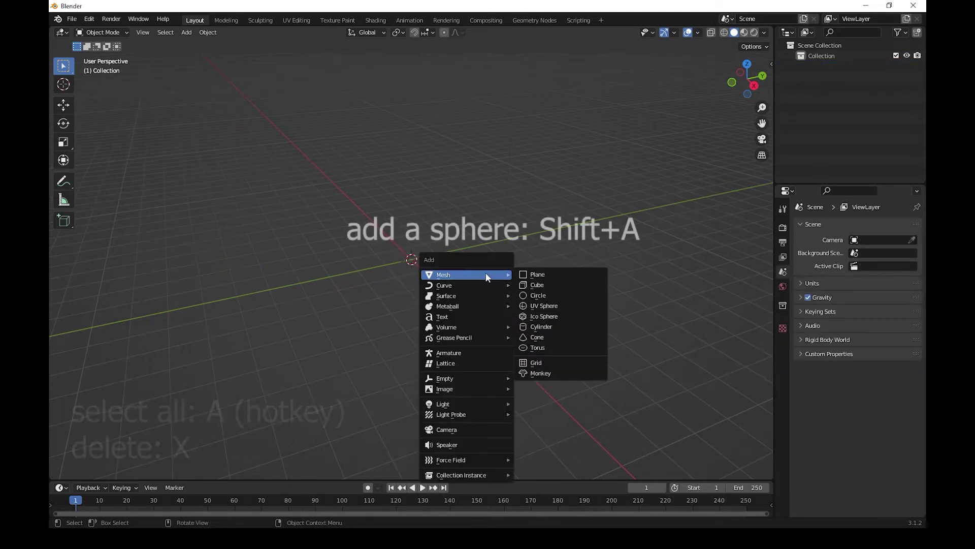
{"action": "left_click", "coordinate": [550, 315]}
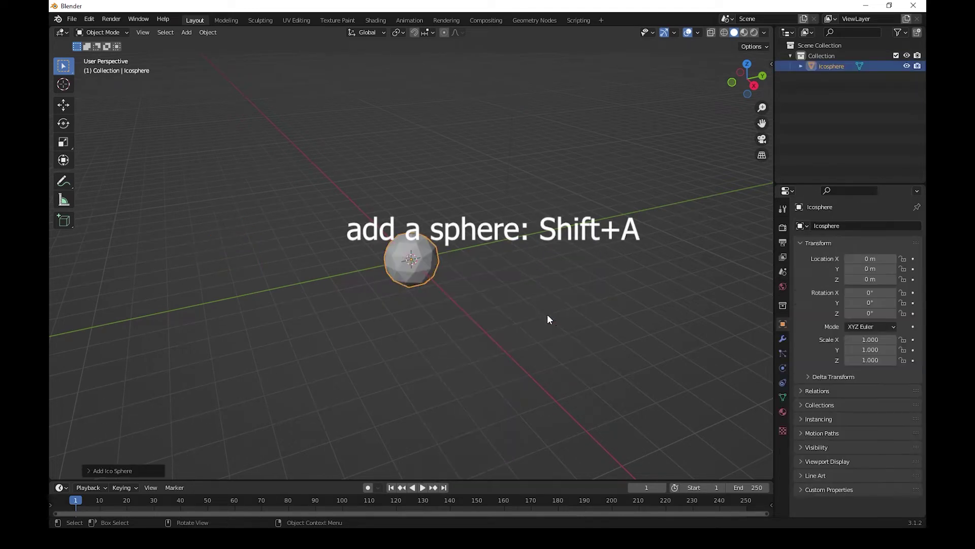
{"action": "scroll", "coordinate": [411, 258], "scroll_direction": "up", "scroll_amount": 2}
{"action": "scroll", "coordinate": [412, 259], "scroll_direction": "down", "scroll_amount": 1}
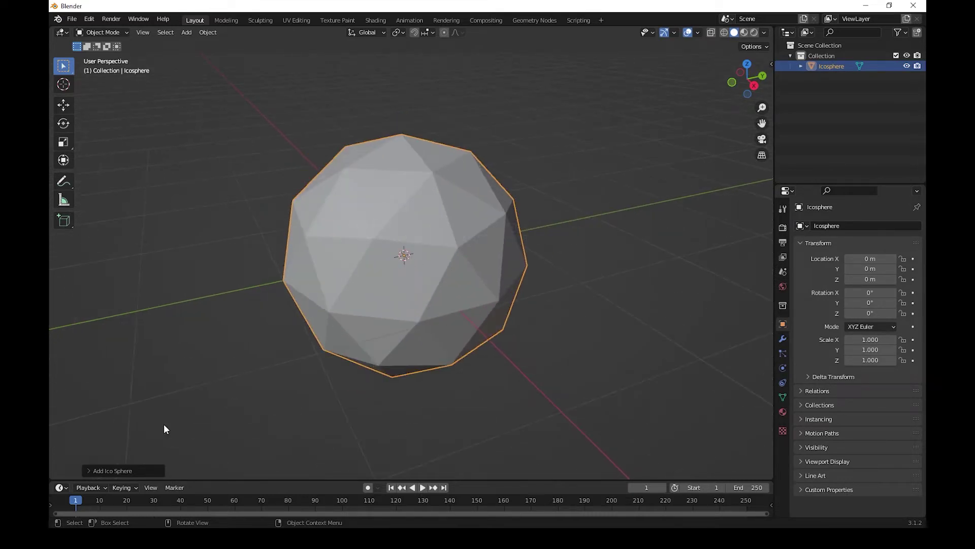
{"action": "left_click", "coordinate": [99, 471]}
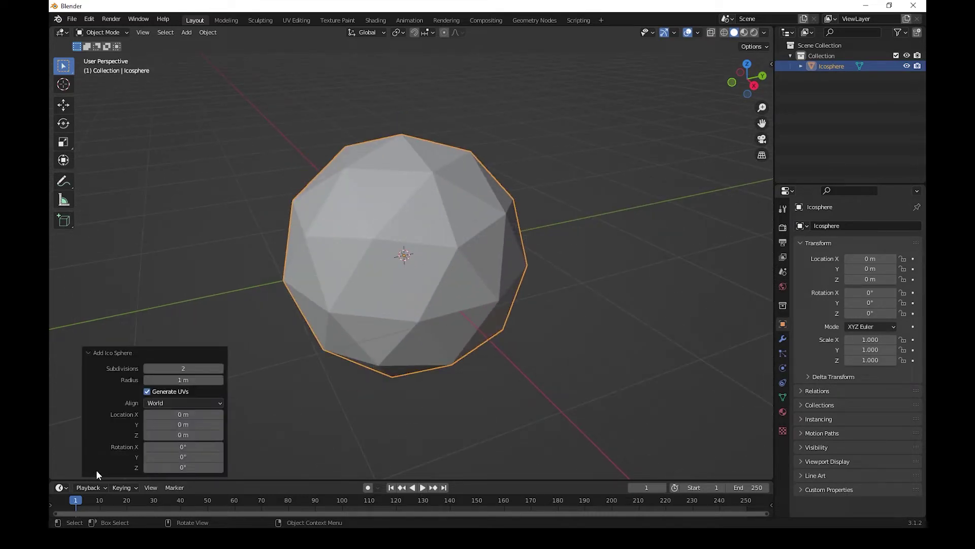
{"action": "left_click", "coordinate": [218, 369]}
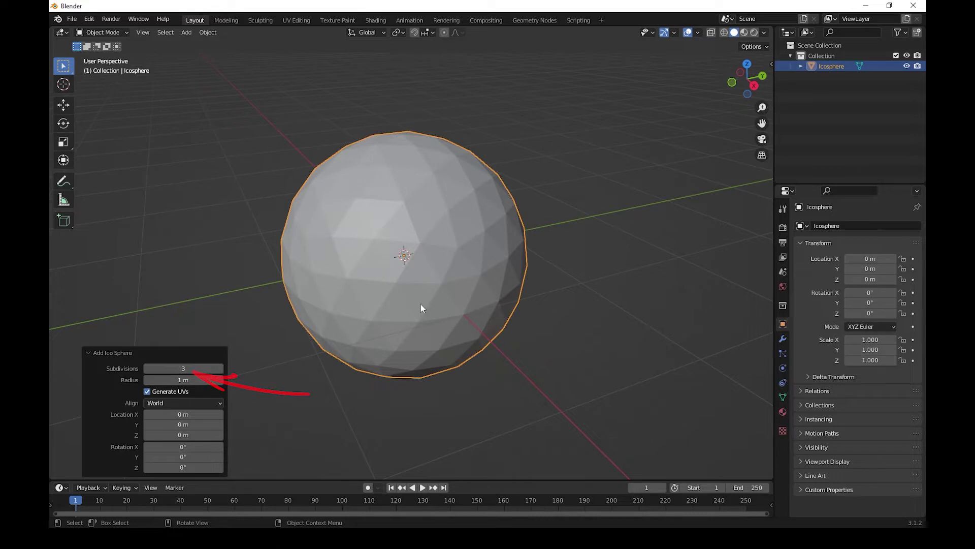
{"action": "left_click", "coordinate": [441, 269]}
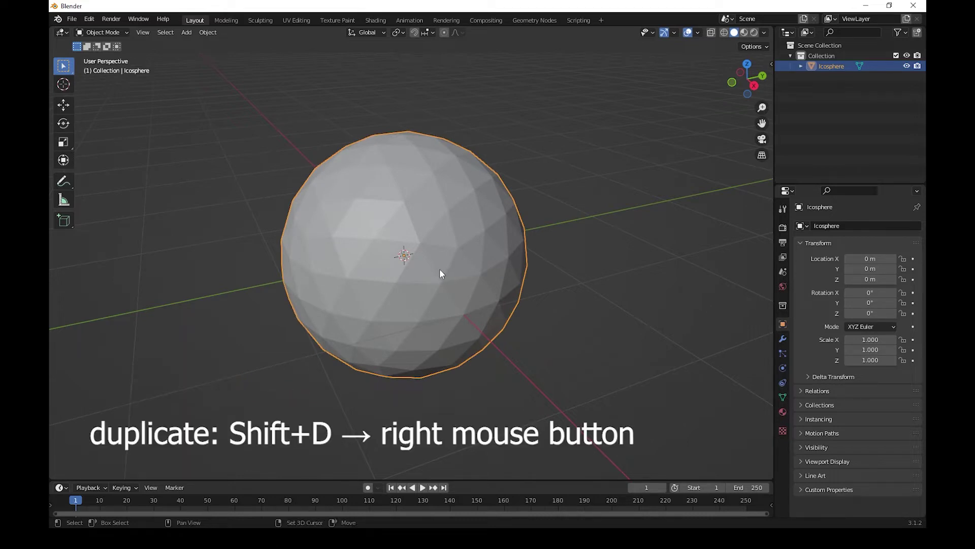
- Duplicate the icosphere in place and hide the original Icosphere
{"action": "key", "text": "shift+d"}
{"action": "right_click", "coordinate": [580, 269]}
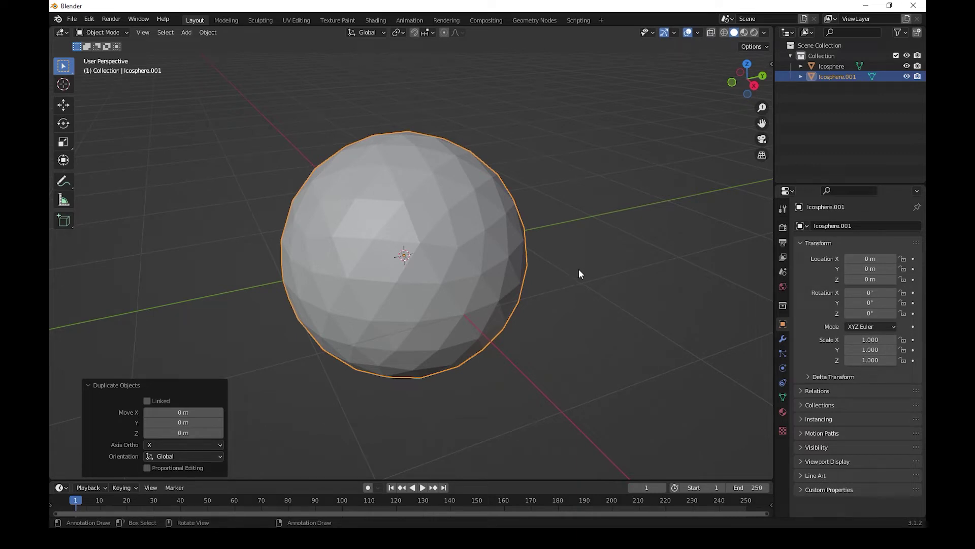
{"action": "left_click", "coordinate": [907, 67]}
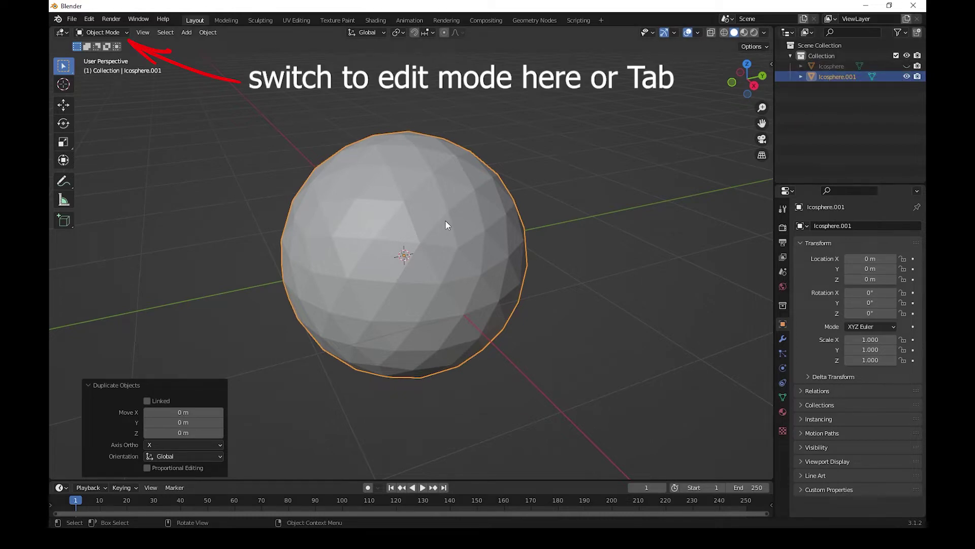
- Subdivide the copy Icosphere.001 once in Edit Mode and show its material settings
{"action": "key", "text": "Tab"}
{"action": "right_click", "coordinate": [416, 223]}
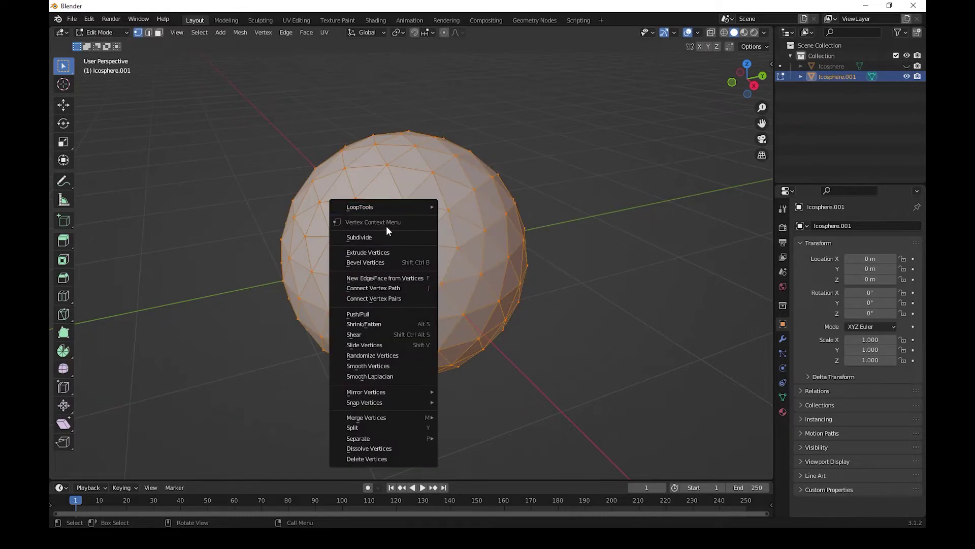
{"action": "left_click", "coordinate": [377, 235]}
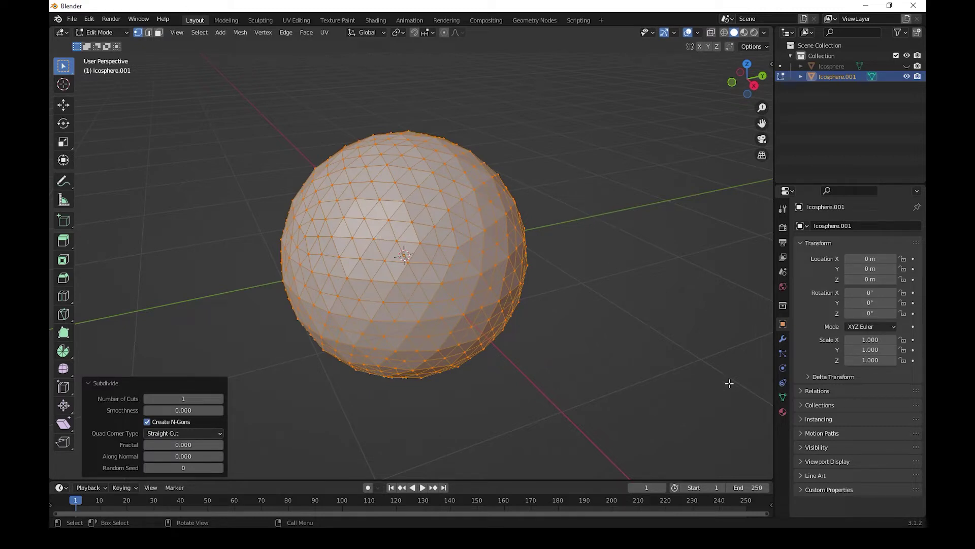
{"action": "left_click", "coordinate": [783, 413]}
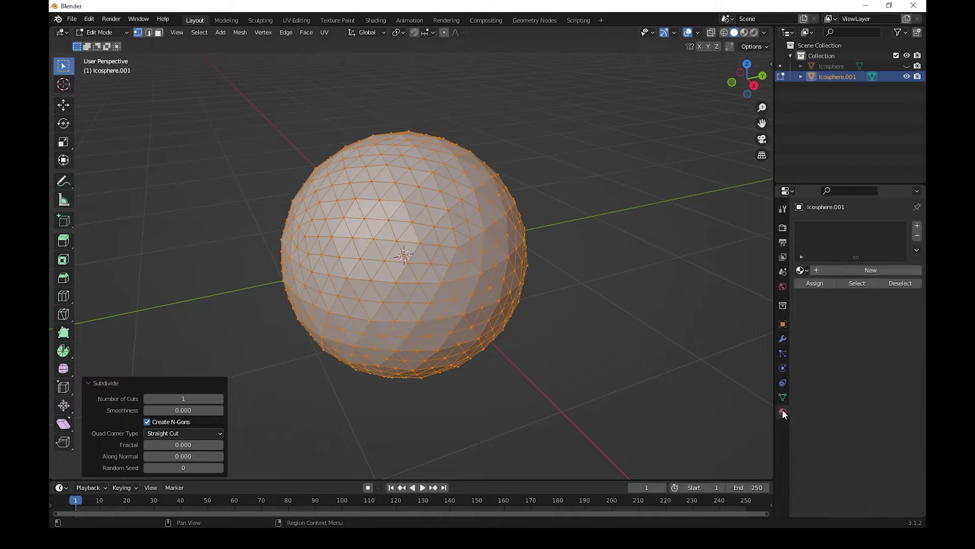
- In face select mode, give Icosphere.001 a blue Material.001 and enable Material Preview shading
{"action": "left_click", "coordinate": [159, 32]}
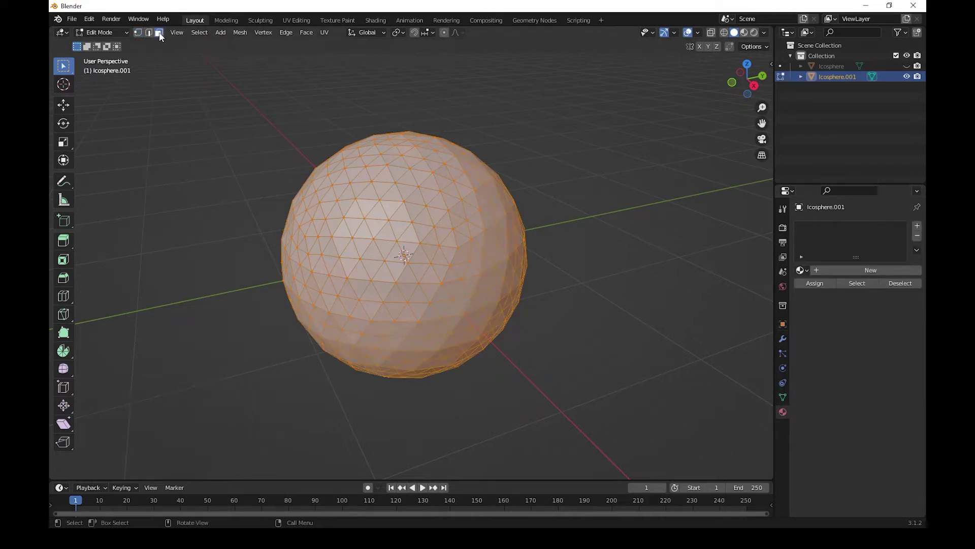
{"action": "left_click", "coordinate": [833, 270]}
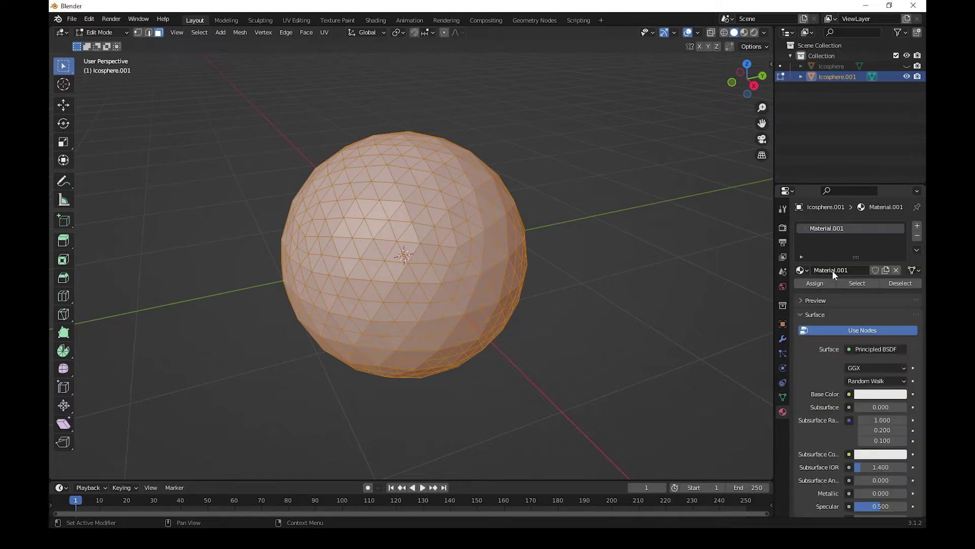
{"action": "left_click", "coordinate": [876, 394]}
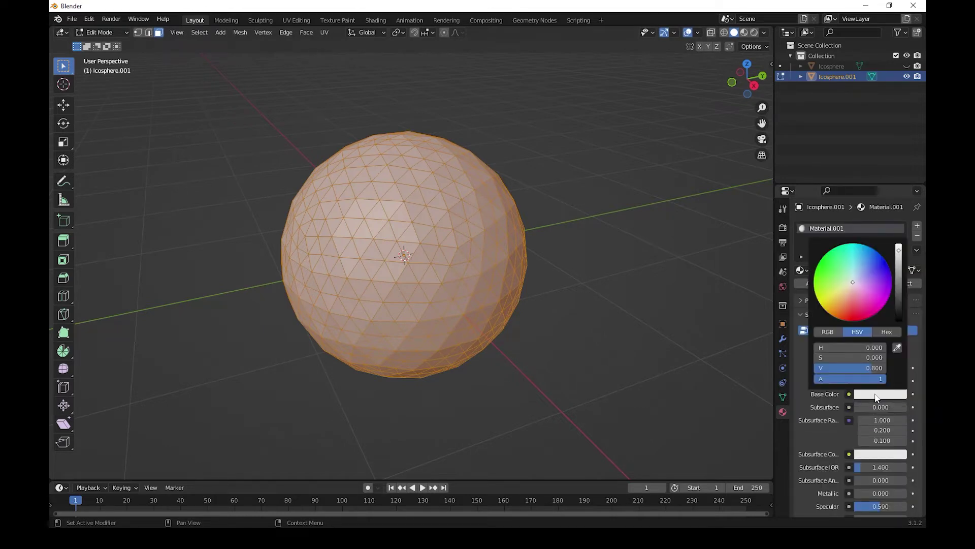
{"action": "mouse_move", "coordinate": [853, 279]}
{"action": "left_mouse_down"}
{"action": "mouse_move", "coordinate": [860, 249]}
{"action": "mouse_move", "coordinate": [870, 257]}
{"action": "left_mouse_up"}
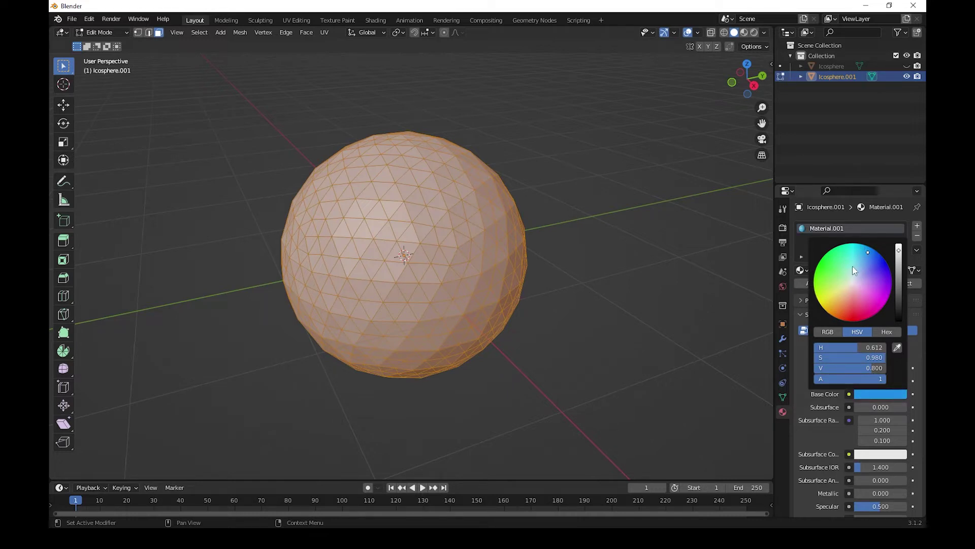
{"action": "left_click", "coordinate": [743, 33]}
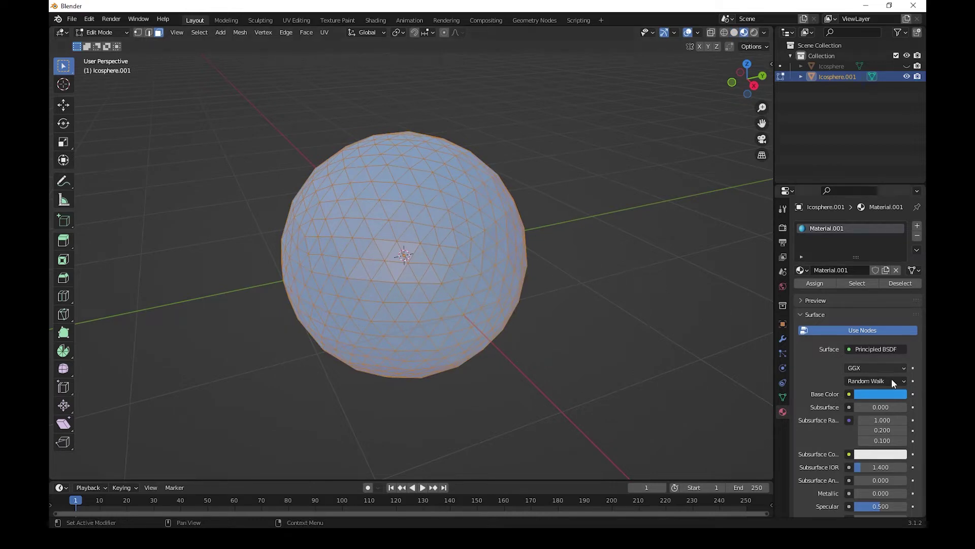
- Add a second slot with a new green Material.002, then box-select a small face patch
{"action": "left_click", "coordinate": [917, 225]}
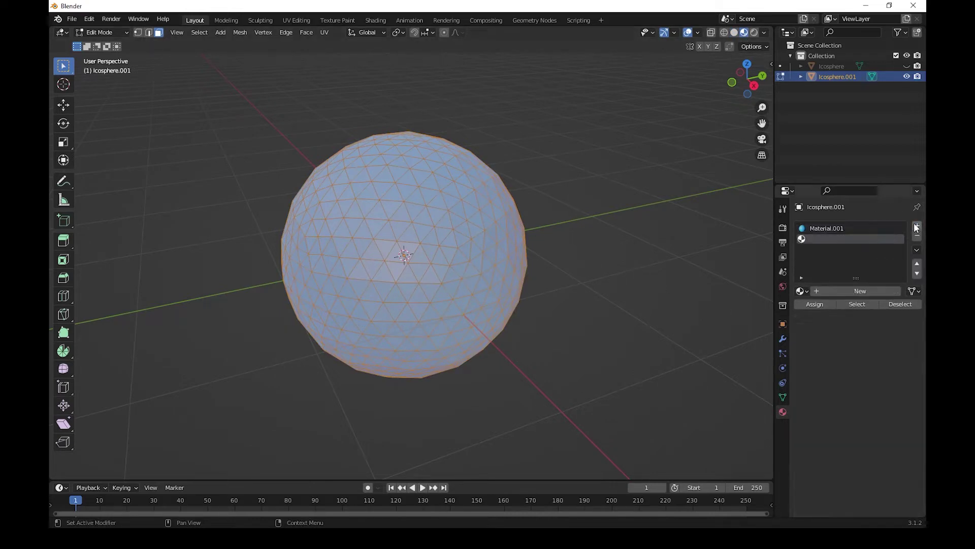
{"action": "left_click", "coordinate": [860, 290]}
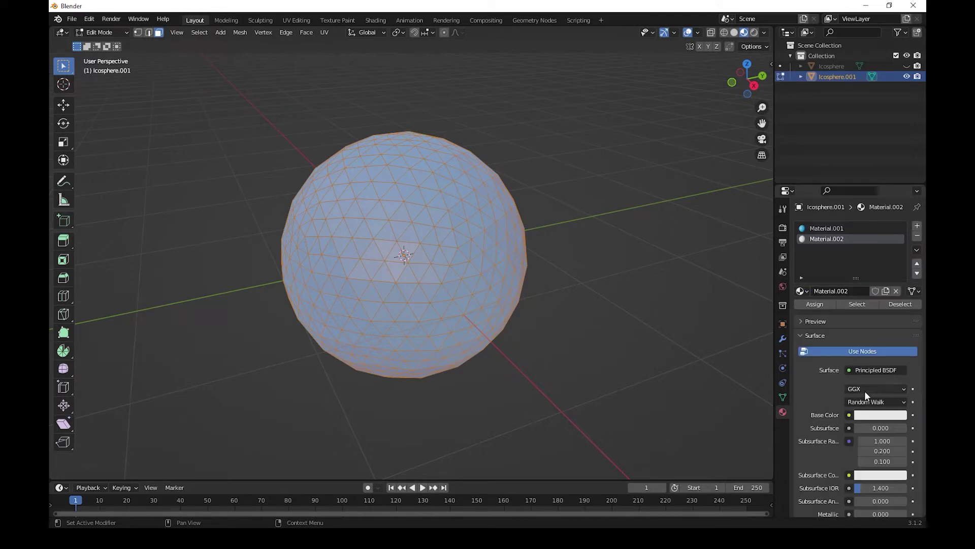
{"action": "left_click", "coordinate": [872, 416]}
{"action": "left_click_drag", "start_coordinate": [855, 303], "coordinate": [830, 286]}
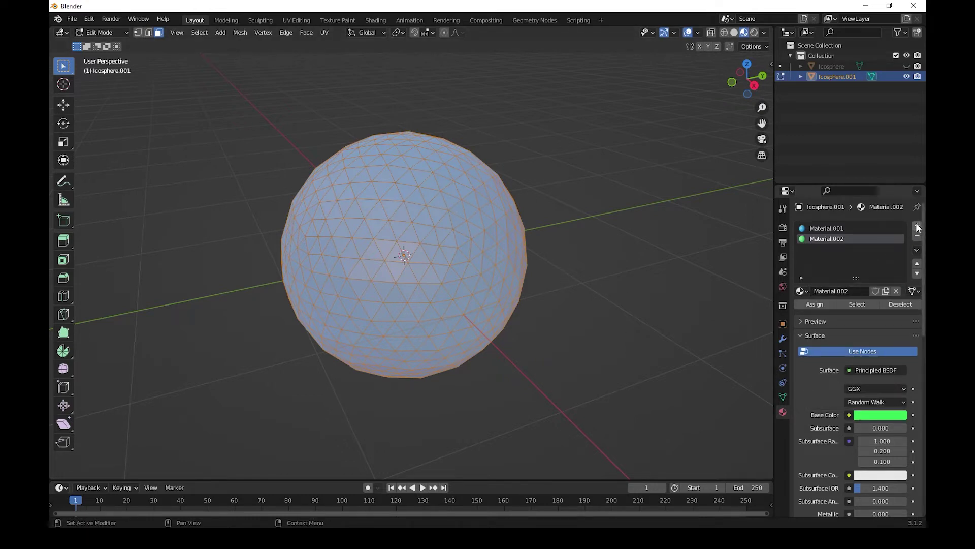
{"action": "left_click_drag", "start_coordinate": [329, 217], "coordinate": [356, 251]}
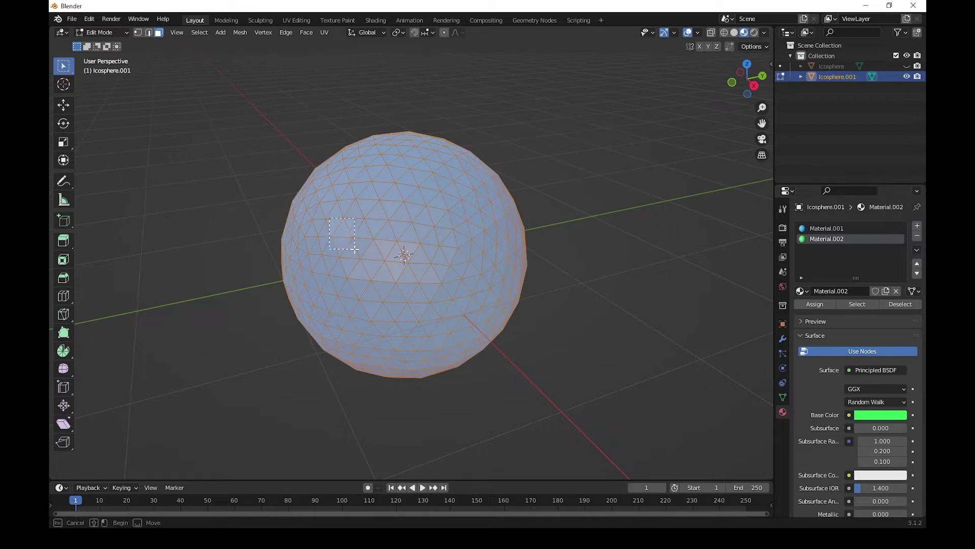
- Select a patch of faces on the sphere's left side and assign green Material.002
{"action": "left_click", "coordinate": [346, 209], "text": "shift"}
{"action": "left_click", "coordinate": [316, 217], "text": "shift"}
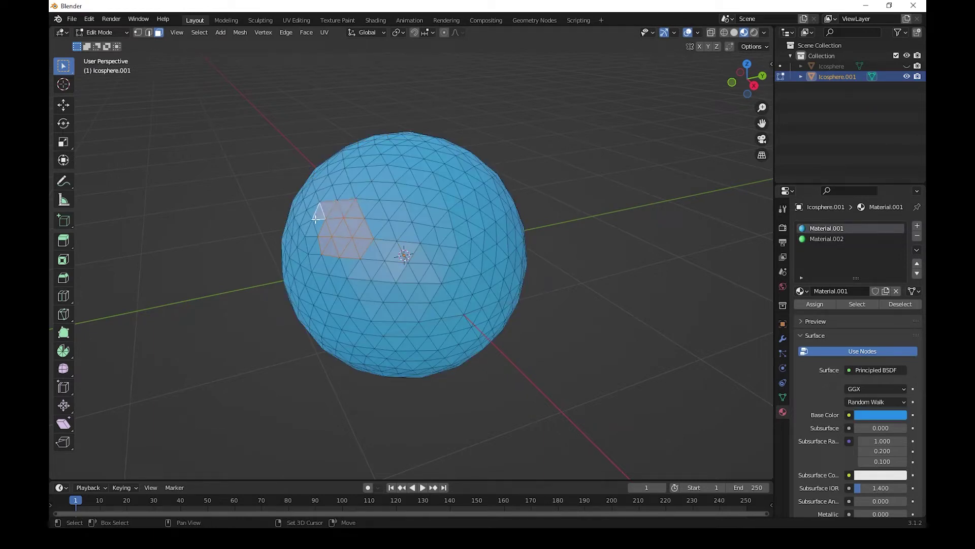
{"action": "left_click", "coordinate": [317, 225], "text": "shift"}
{"action": "left_click", "coordinate": [344, 195], "text": "shift"}
{"action": "left_click", "coordinate": [314, 248], "text": "shift"}
{"action": "left_click", "coordinate": [341, 192], "text": "shift"}
{"action": "left_click", "coordinate": [312, 230], "text": "shift"}
{"action": "left_click", "coordinate": [314, 260], "text": "shift"}
{"action": "left_click", "coordinate": [321, 266], "text": "shift"}
{"action": "left_click", "coordinate": [813, 238]}
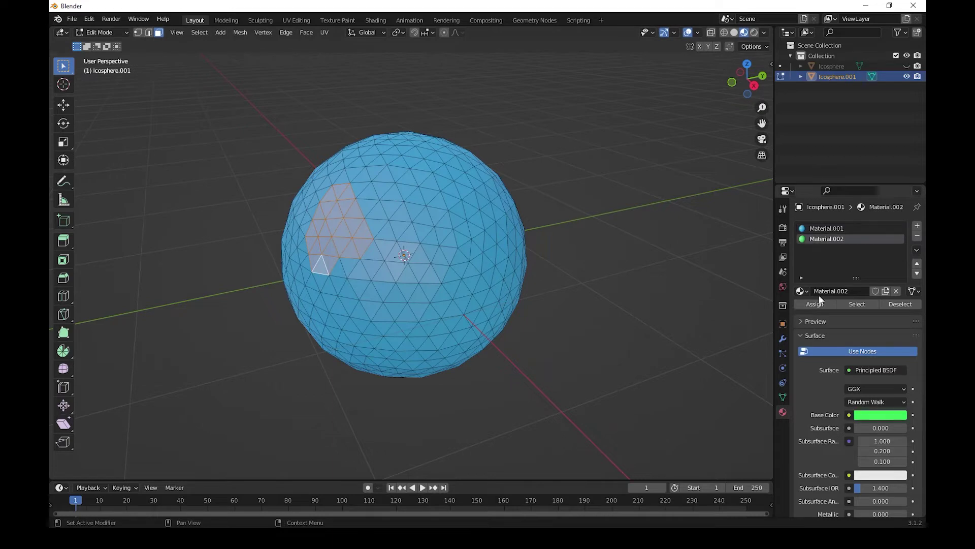
{"action": "left_click", "coordinate": [815, 304]}
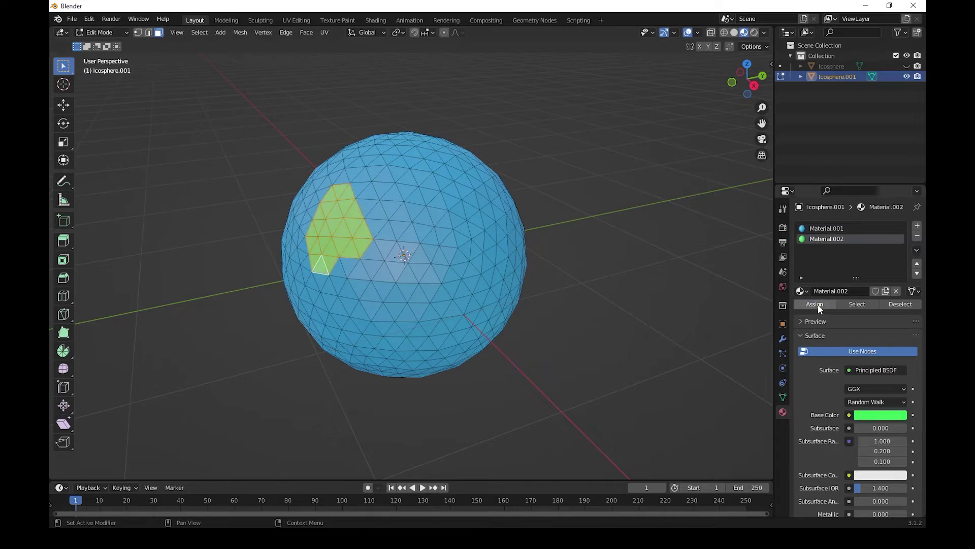
- Assign Material.002 to a single triangle below the green patch
{"action": "left_click", "coordinate": [322, 284]}
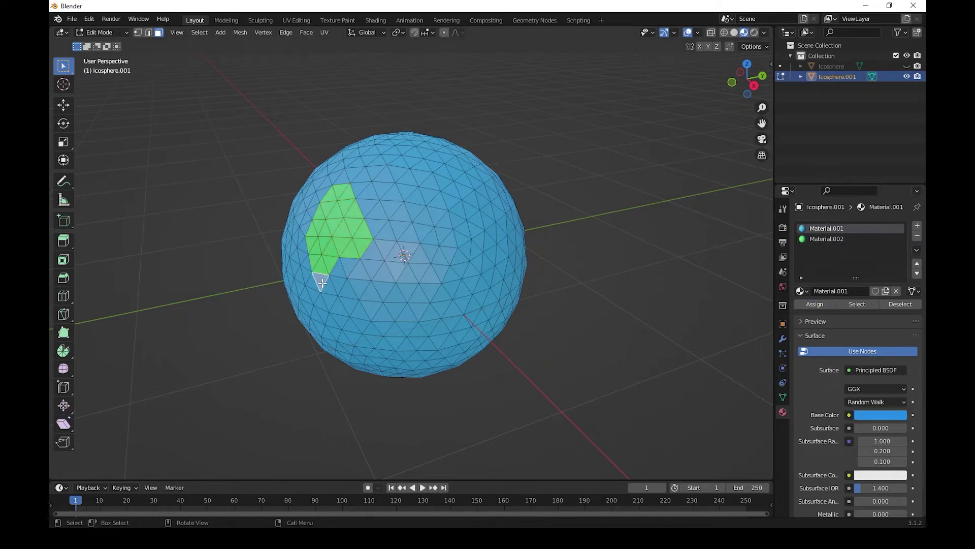
{"action": "left_click", "coordinate": [821, 239]}
{"action": "left_click", "coordinate": [815, 304]}
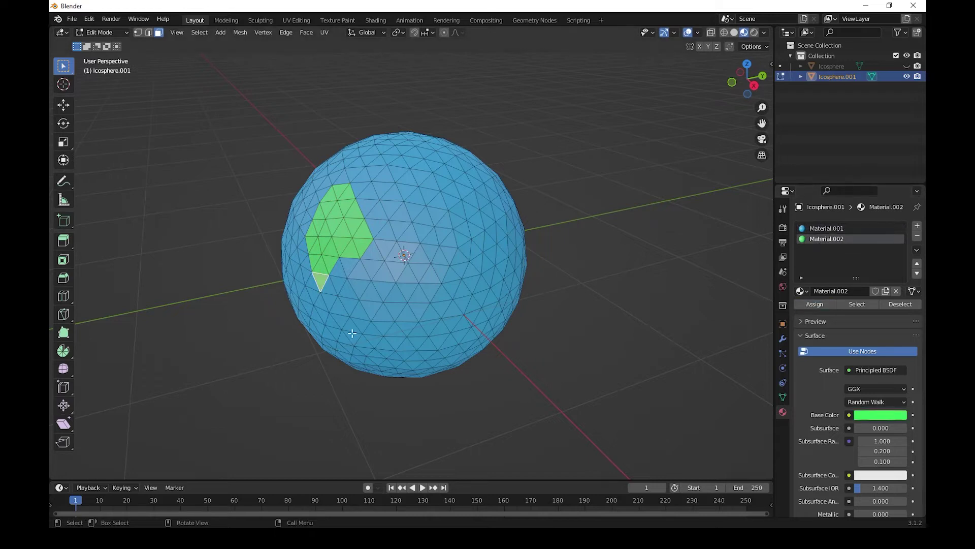
- Select a cluster of triangles further below and assign them green Material.002
{"action": "mouse_move", "coordinate": [362, 338]}
{"action": "middle_mouse_down", "text": "shift"}
{"action": "mouse_move", "coordinate": [433, 307]}
{"action": "mouse_move", "coordinate": [431, 279]}
{"action": "middle_mouse_up", "text": "shift"}
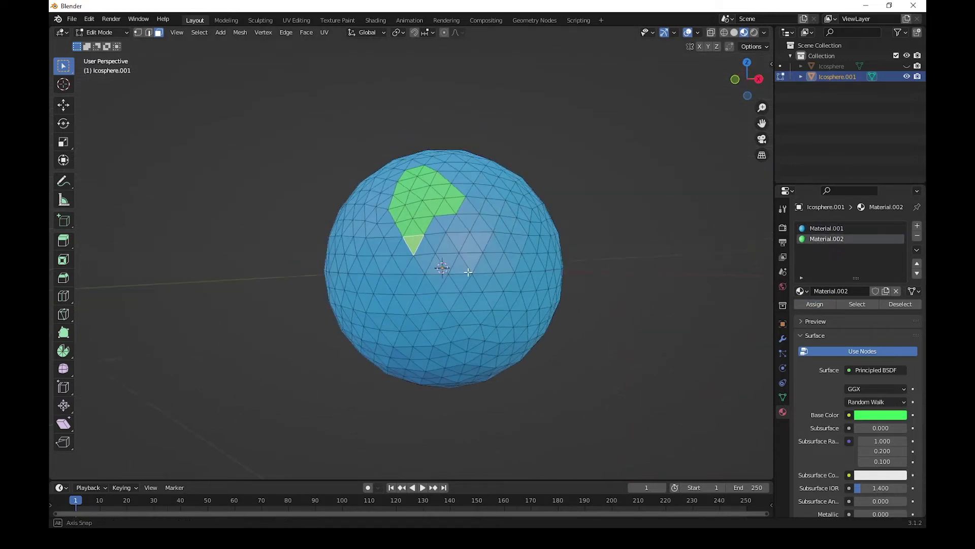
{"action": "left_click", "coordinate": [417, 272]}
{"action": "left_click", "coordinate": [432, 290], "text": "shift"}
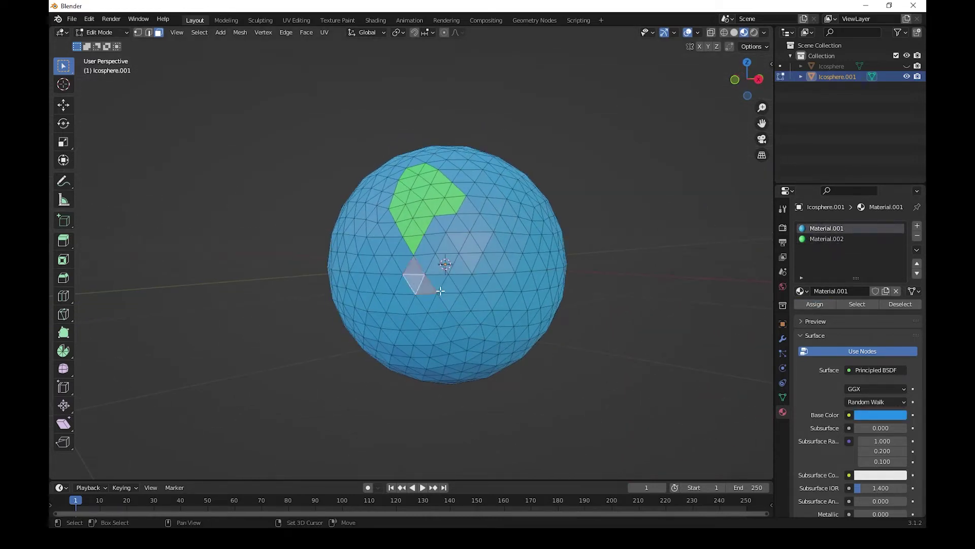
{"action": "left_click", "coordinate": [406, 300], "text": "shift"}
{"action": "left_click", "coordinate": [412, 320], "text": "shift"}
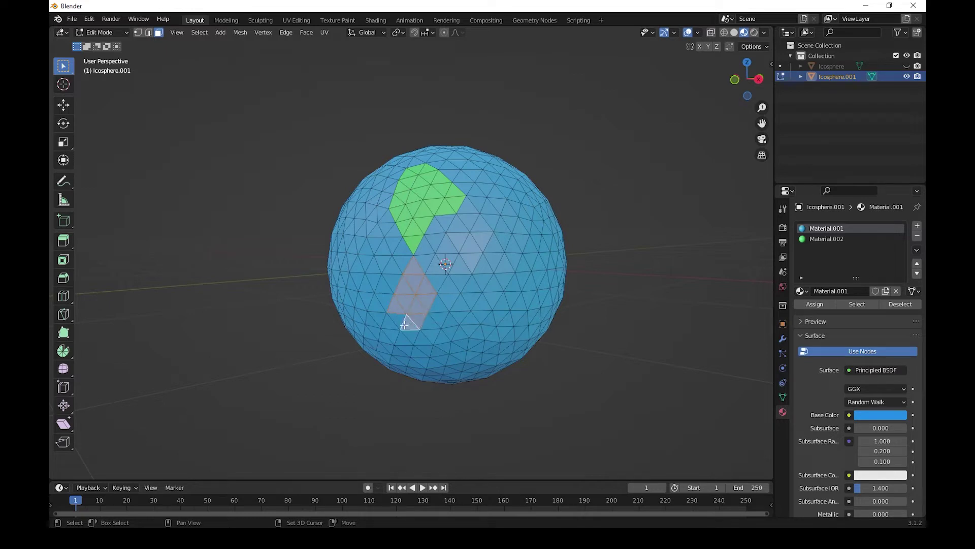
{"action": "left_click", "coordinate": [397, 321], "text": "shift"}
{"action": "left_click", "coordinate": [430, 326], "text": "shift"}
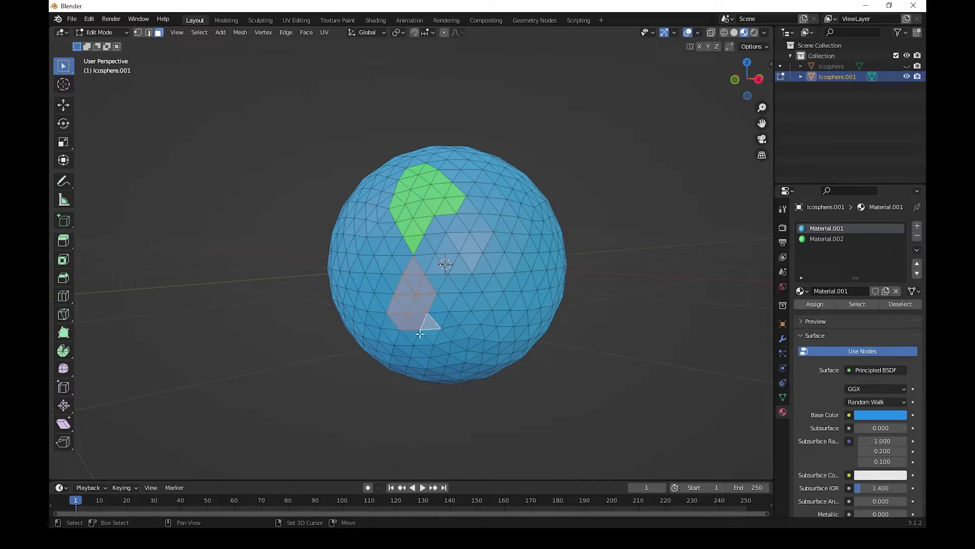
{"action": "left_click", "coordinate": [432, 325], "text": "shift"}
{"action": "left_click", "coordinate": [827, 238]}
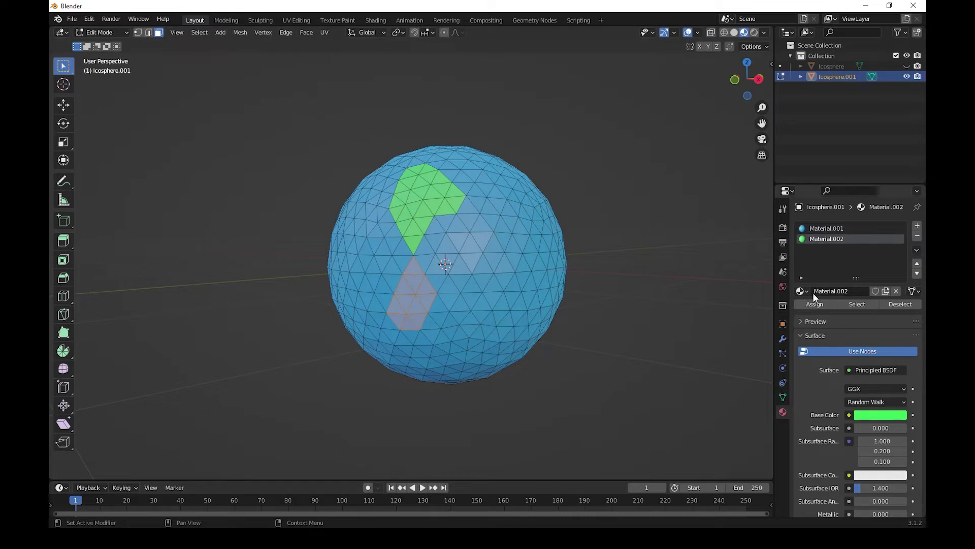
{"action": "left_click", "coordinate": [814, 304]}
- On the planet's right side, select a strip of faces and assign Material.002
{"action": "mouse_move", "coordinate": [631, 291]}
{"action": "middle_mouse_down"}
{"action": "mouse_move", "coordinate": [583, 307]}
{"action": "mouse_move", "coordinate": [506, 235]}
{"action": "middle_mouse_up"}
{"action": "left_click_drag", "start_coordinate": [495, 217], "coordinate": [595, 277], "text": "shift"}
{"action": "middle_click_drag", "start_coordinate": [595, 277], "coordinate": [615, 270]}
{"action": "left_click", "coordinate": [826, 228]}
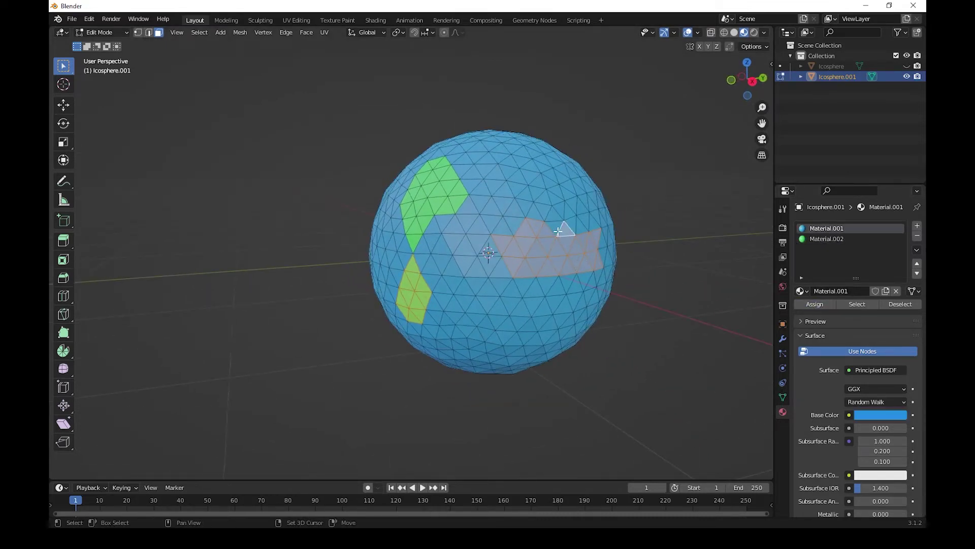
{"action": "left_click", "coordinate": [553, 228], "text": "shift"}
{"action": "left_click", "coordinate": [496, 266], "text": "shift"}
{"action": "left_click", "coordinate": [489, 249], "text": "shift"}
{"action": "left_click", "coordinate": [572, 225], "text": "shift"}
{"action": "left_click", "coordinate": [546, 216], "text": "shift"}
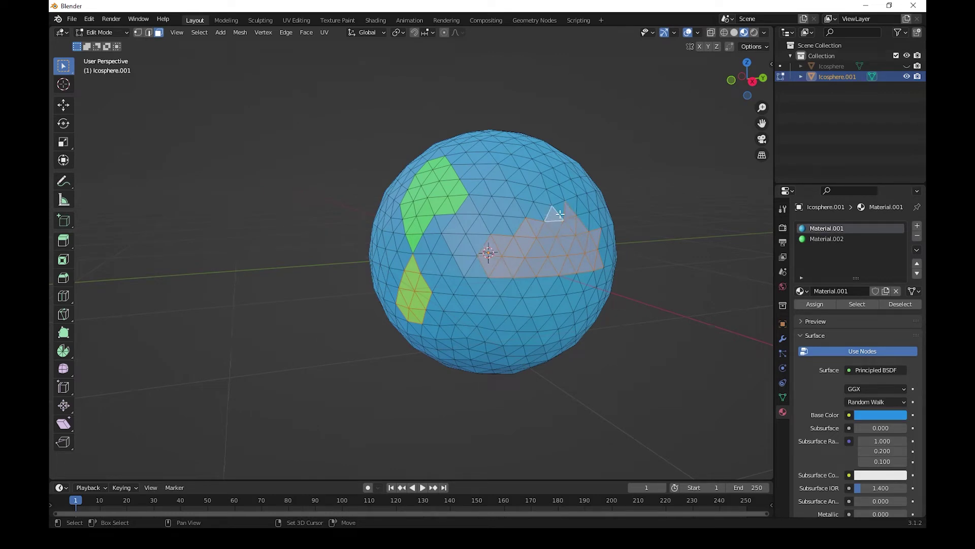
{"action": "middle_click_drag", "start_coordinate": [557, 211], "coordinate": [585, 267]}
{"action": "left_click", "coordinate": [564, 276], "text": "shift"}
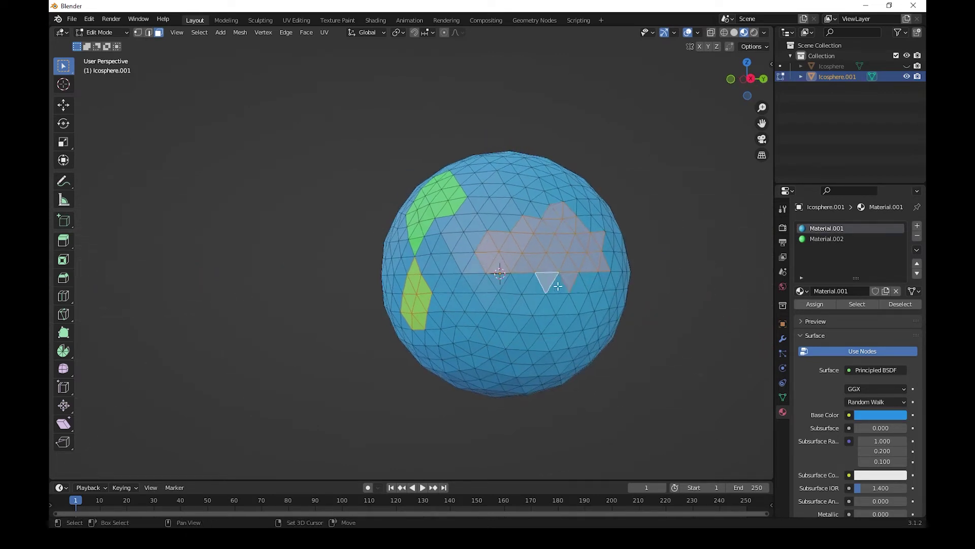
{"action": "left_click", "coordinate": [559, 285], "text": "shift"}
{"action": "left_click", "coordinate": [827, 238]}
{"action": "left_click", "coordinate": [815, 304]}
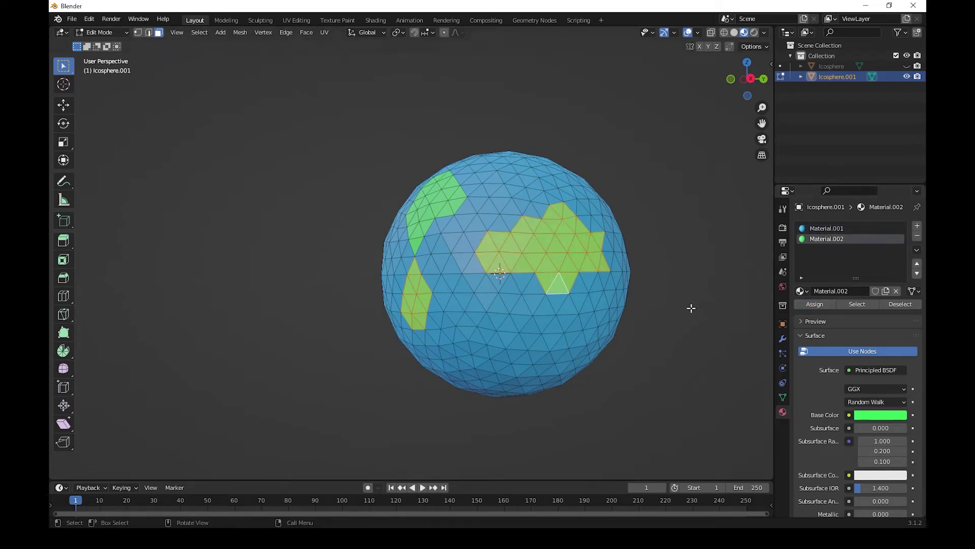
- Select and trim a patch below the centre, then assign it Material.002
{"action": "middle_click_drag", "start_coordinate": [690, 307], "coordinate": [494, 342]}
{"action": "left_click_drag", "start_coordinate": [481, 311], "coordinate": [573, 368], "text": "shift"}
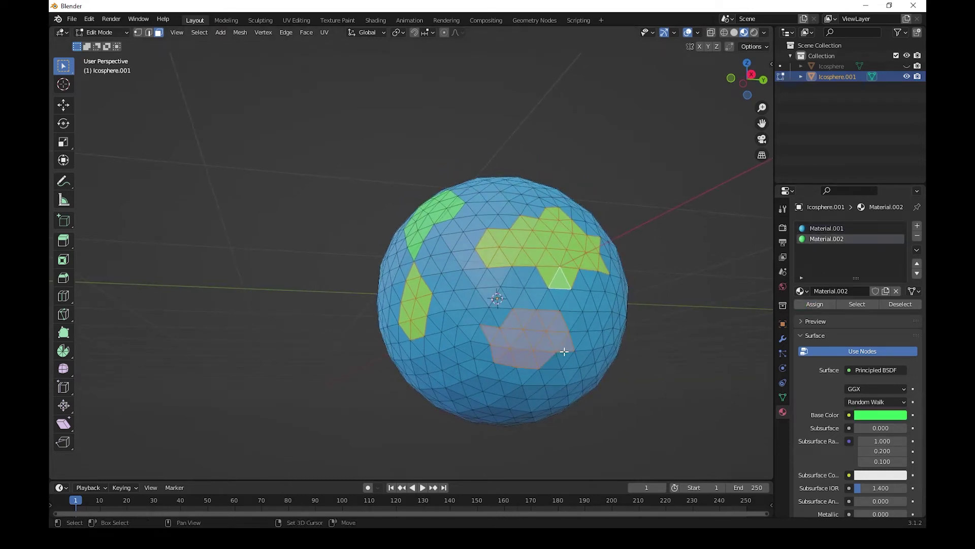
{"action": "left_click", "coordinate": [528, 323], "text": "shift"}
{"action": "left_click", "coordinate": [549, 319], "text": "shift"}
{"action": "left_click", "coordinate": [525, 318], "text": "shift"}
{"action": "left_click", "coordinate": [493, 330], "text": "shift"}
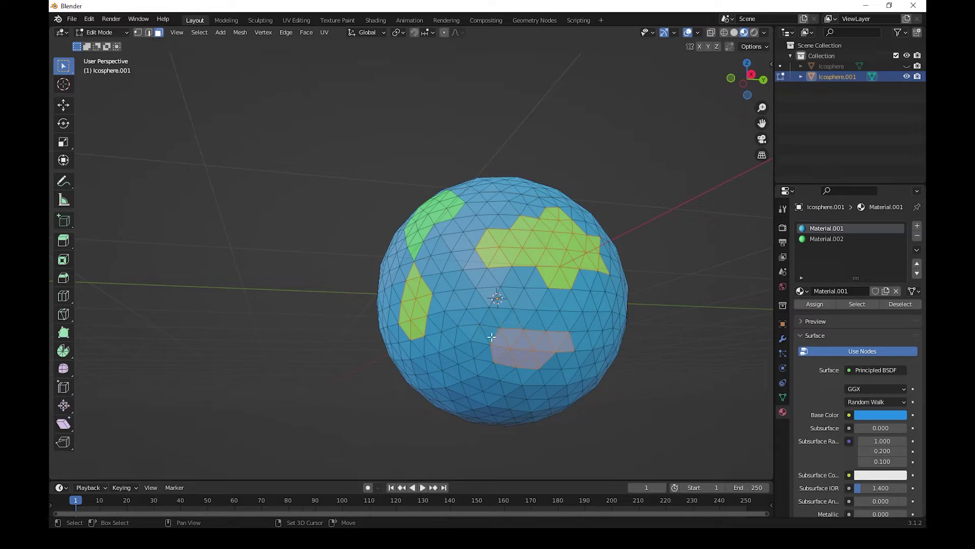
{"action": "left_click", "coordinate": [827, 239]}
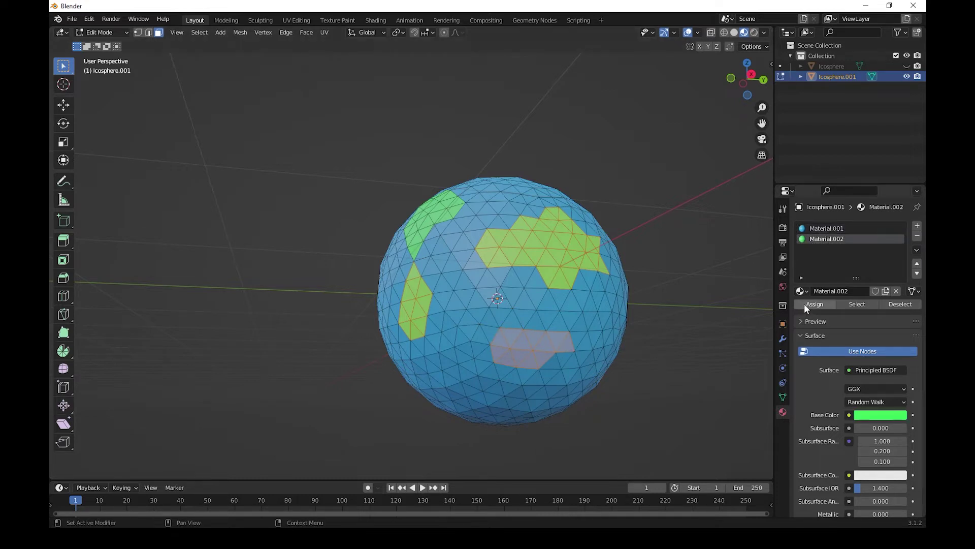
{"action": "left_click", "coordinate": [815, 304]}
- Box-select another patch of blue faces and assign it Material.002
{"action": "mouse_move", "coordinate": [711, 312]}
{"action": "middle_mouse_down"}
{"action": "mouse_move", "coordinate": [641, 325]}
{"action": "mouse_move", "coordinate": [562, 318]}
{"action": "middle_mouse_up"}
{"action": "left_click_drag", "start_coordinate": [510, 262], "coordinate": [565, 289]}
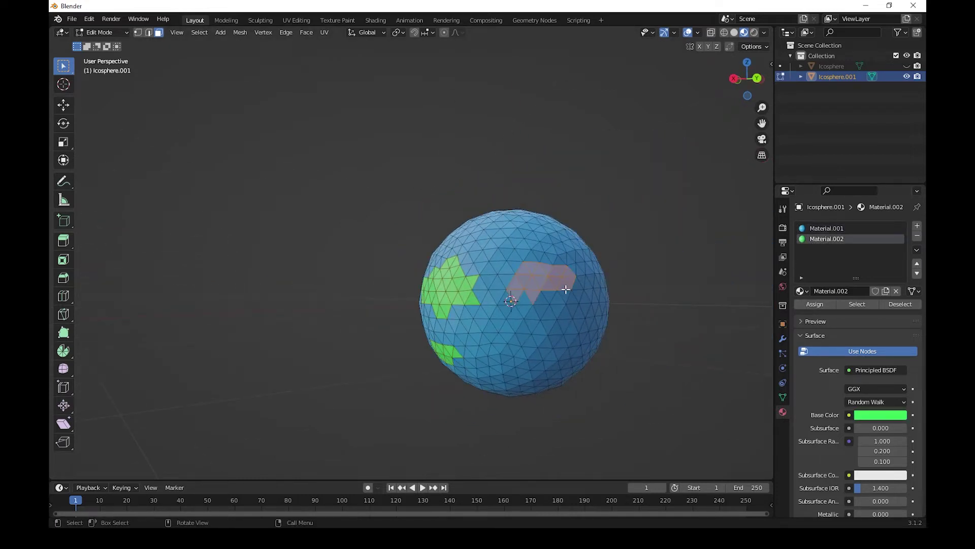
{"action": "left_click", "coordinate": [826, 228]}
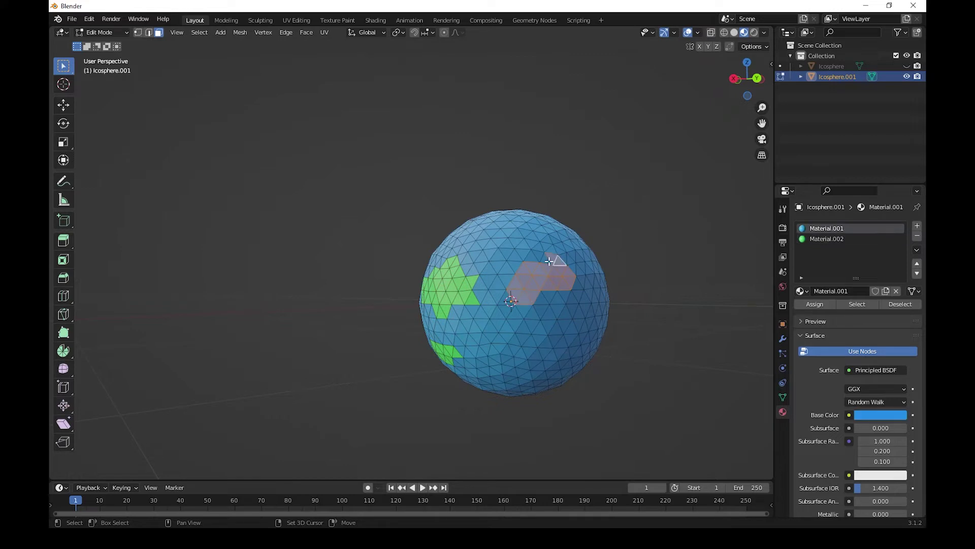
{"action": "left_click", "coordinate": [824, 239]}
{"action": "left_click", "coordinate": [815, 304]}
- Select and grow a lower patch of faces, then assign it Material.002
{"action": "middle_click_drag", "start_coordinate": [711, 315], "coordinate": [610, 325]}
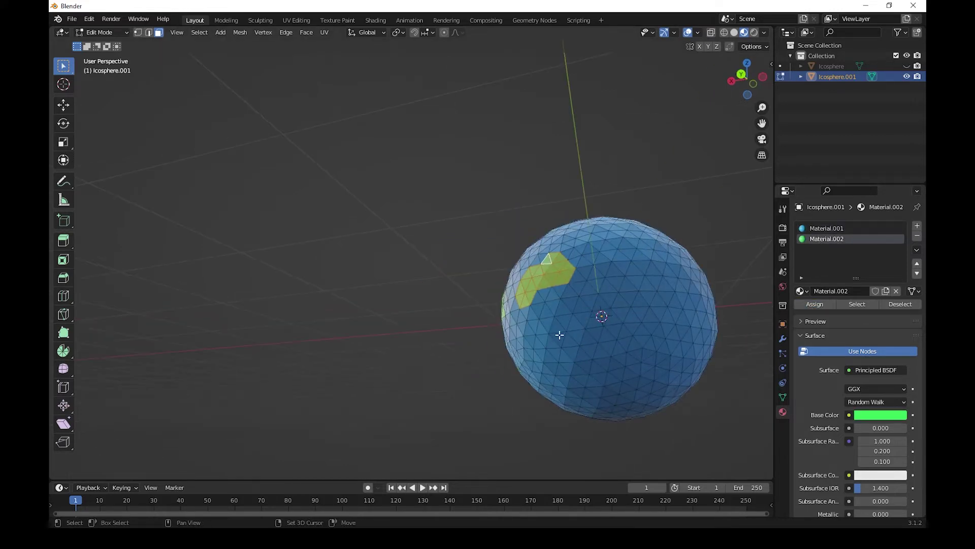
{"action": "left_click_drag", "start_coordinate": [549, 328], "coordinate": [627, 380]}
{"action": "left_click", "coordinate": [551, 355], "text": "shift"}
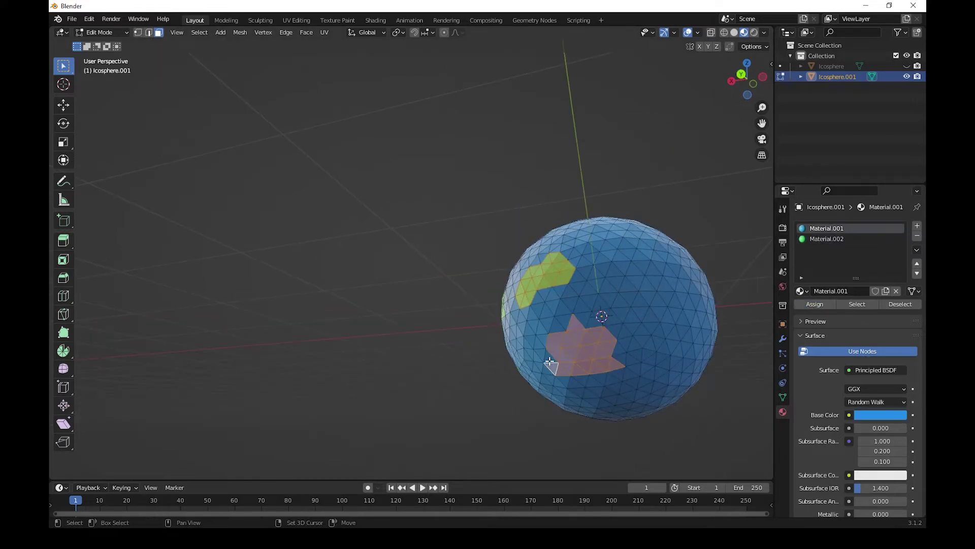
{"action": "left_click", "coordinate": [583, 325], "text": "shift"}
{"action": "left_click", "coordinate": [602, 316], "text": "shift"}
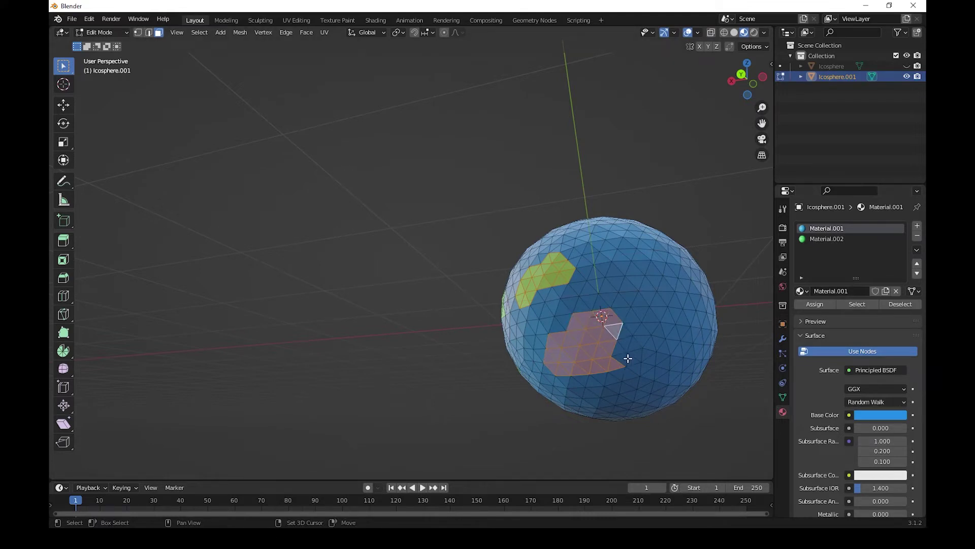
{"action": "left_click", "coordinate": [619, 355], "text": "shift"}
{"action": "left_click", "coordinate": [827, 239]}
{"action": "left_click", "coordinate": [814, 304]}
- Select and refine a patch of faces near the planet's top
{"action": "mouse_move", "coordinate": [635, 351]}
{"action": "middle_mouse_down"}
{"action": "mouse_move", "coordinate": [676, 356]}
{"action": "mouse_move", "coordinate": [684, 322]}
{"action": "mouse_move", "coordinate": [508, 234]}
{"action": "middle_mouse_up"}
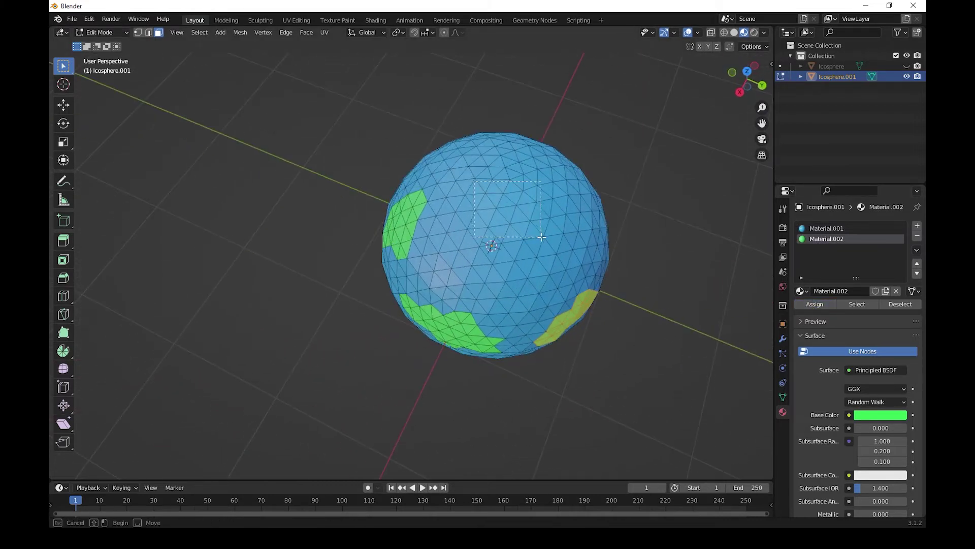
{"action": "left_click_drag", "start_coordinate": [476, 182], "coordinate": [538, 226]}
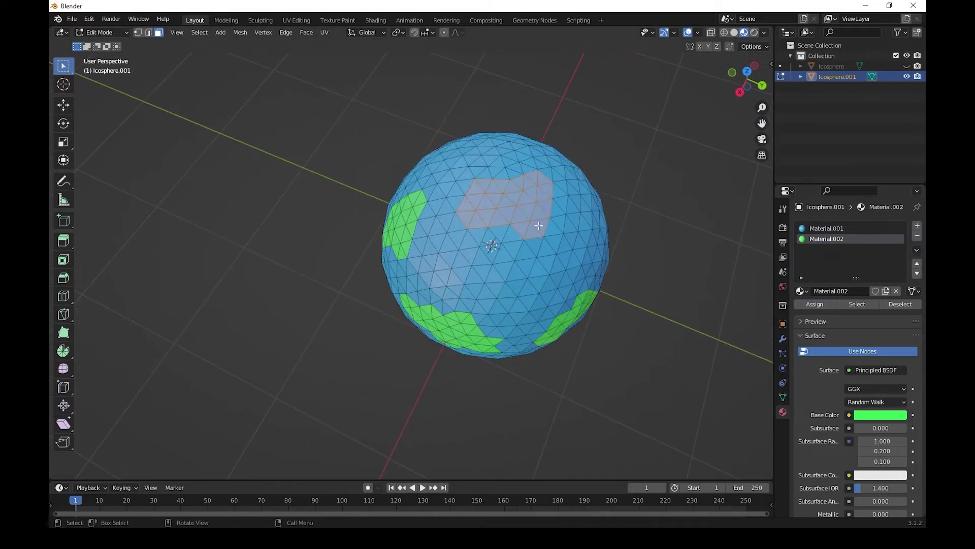
{"action": "left_click", "coordinate": [534, 191], "text": "shift"}
{"action": "left_click", "coordinate": [542, 195], "text": "shift"}
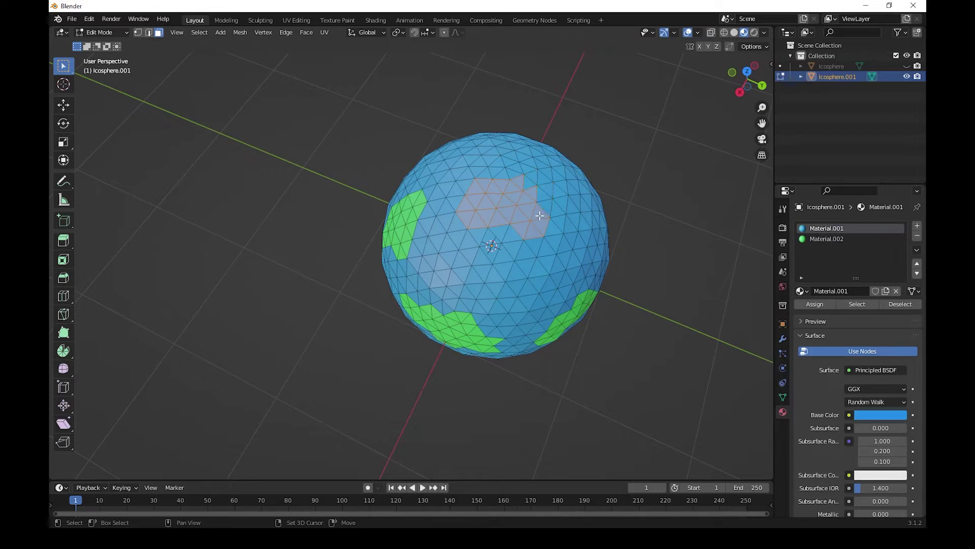
{"action": "left_click", "coordinate": [539, 223], "text": "shift"}
{"action": "left_click", "coordinate": [531, 193], "text": "shift"}
{"action": "left_click", "coordinate": [511, 234], "text": "shift"}
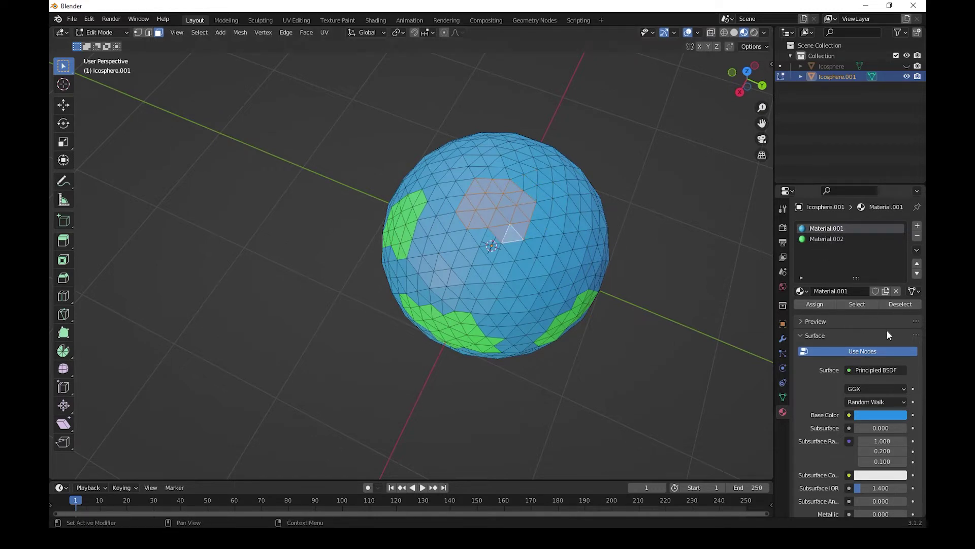
- Assign a new white Material.003 in a third slot to the top patch
{"action": "left_click", "coordinate": [917, 226]}
{"action": "left_click", "coordinate": [866, 291]}
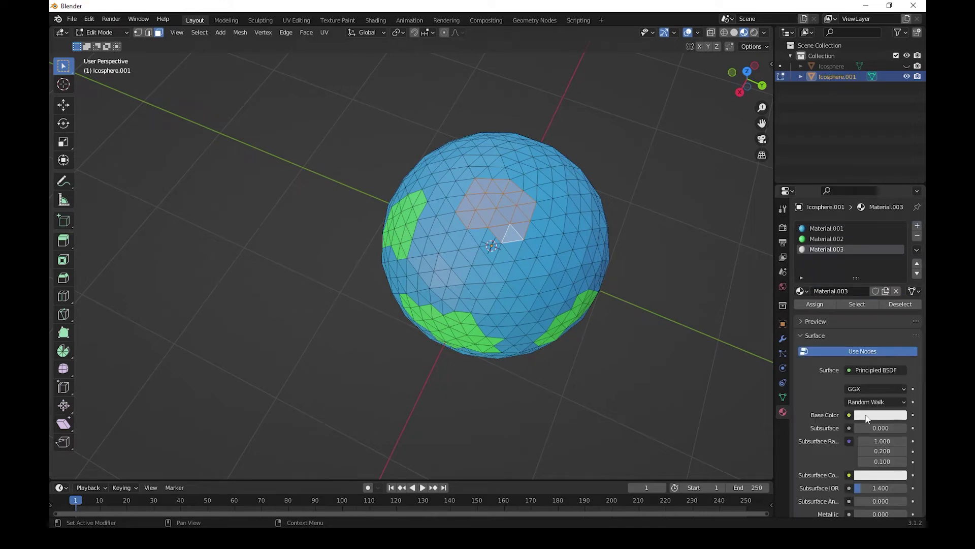
{"action": "left_click", "coordinate": [814, 304]}
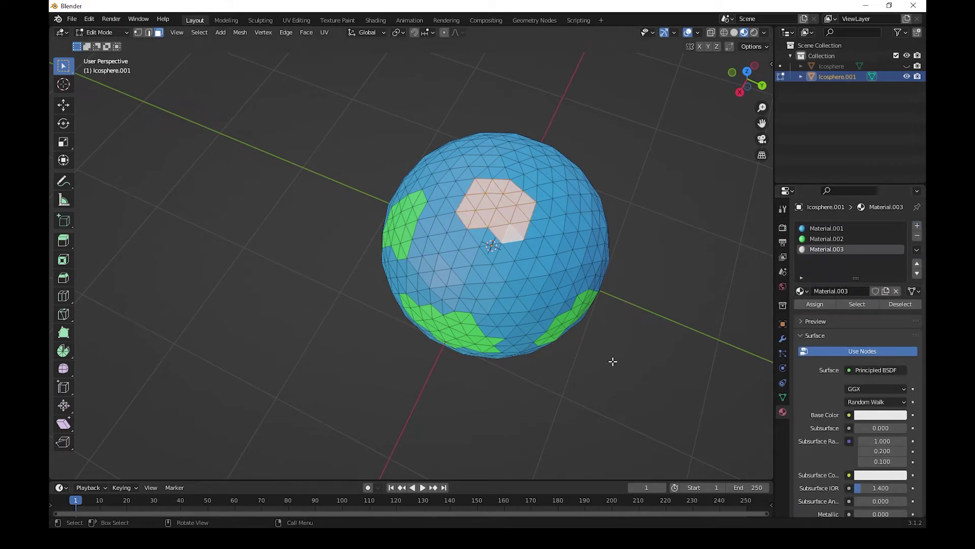
- Orbit around the planet and select a single blue ocean face
{"action": "middle_click_drag", "start_coordinate": [612, 361], "coordinate": [638, 322]}
{"action": "middle_click_drag", "start_coordinate": [629, 359], "coordinate": [644, 309]}
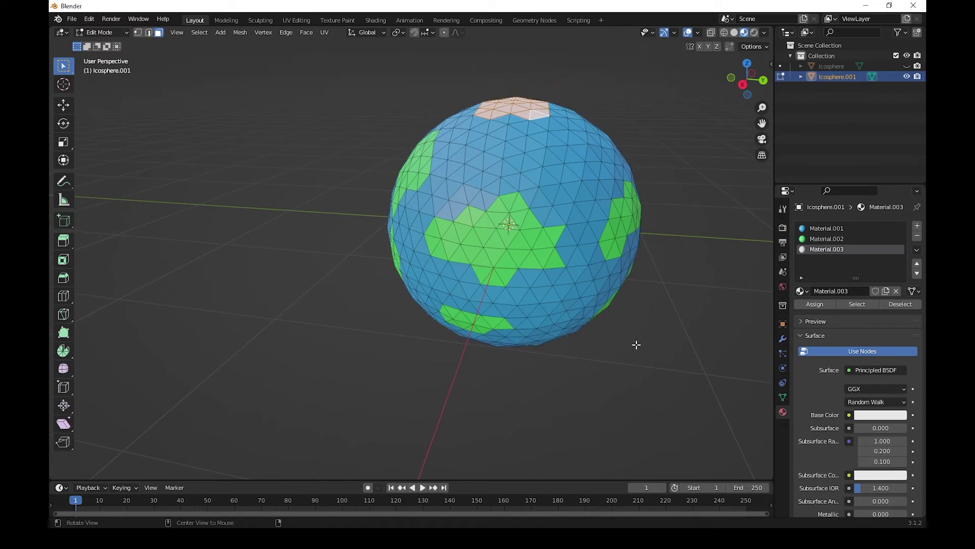
{"action": "middle_click_drag", "start_coordinate": [636, 344], "coordinate": [668, 340]}
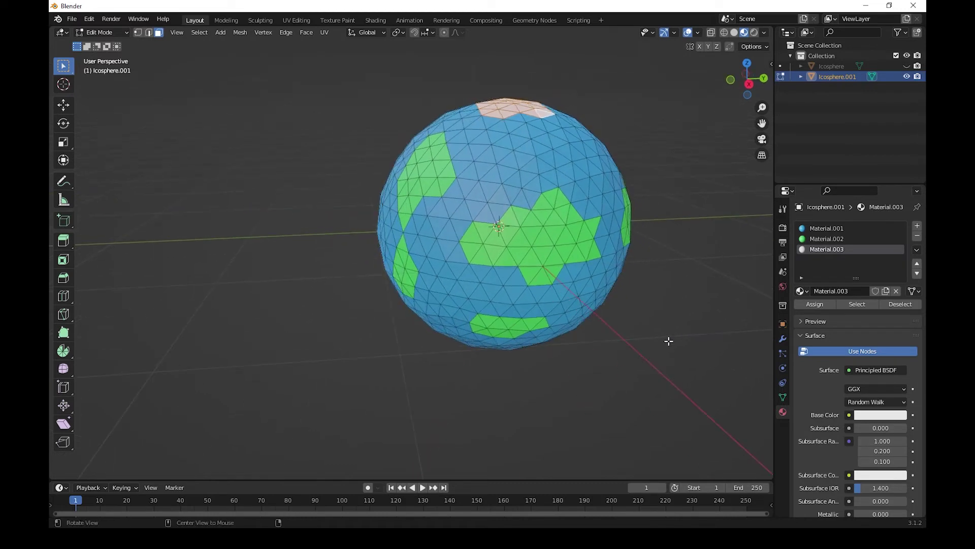
{"action": "left_click", "coordinate": [495, 178]}
- Select all faces with the blue material and delete them
{"action": "left_click", "coordinate": [201, 33]}
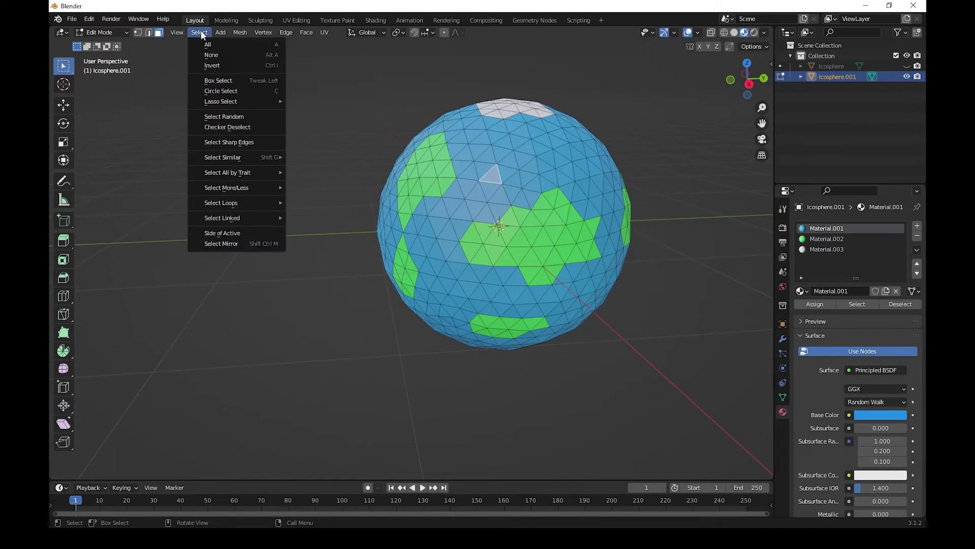
{"action": "mouse_move", "coordinate": [223, 157]}
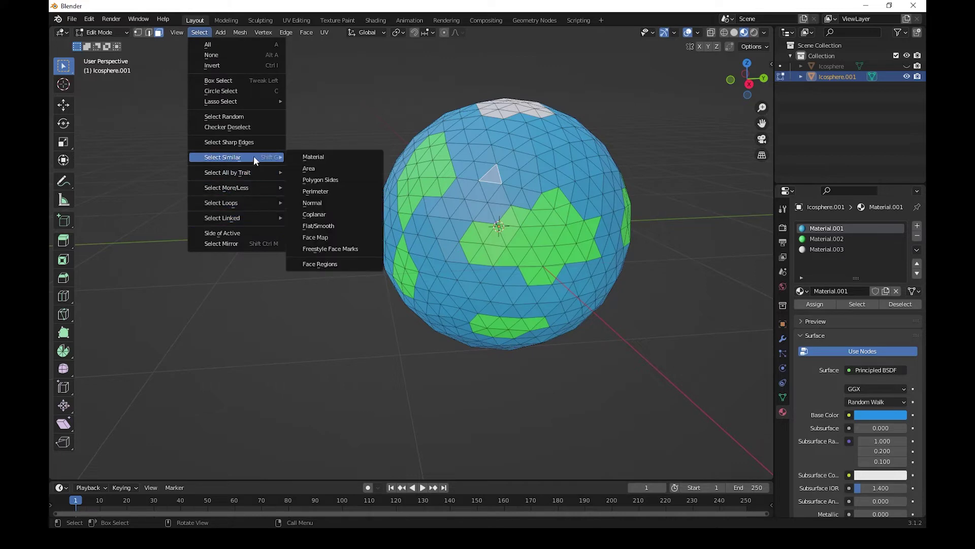
{"action": "left_click", "coordinate": [309, 156]}
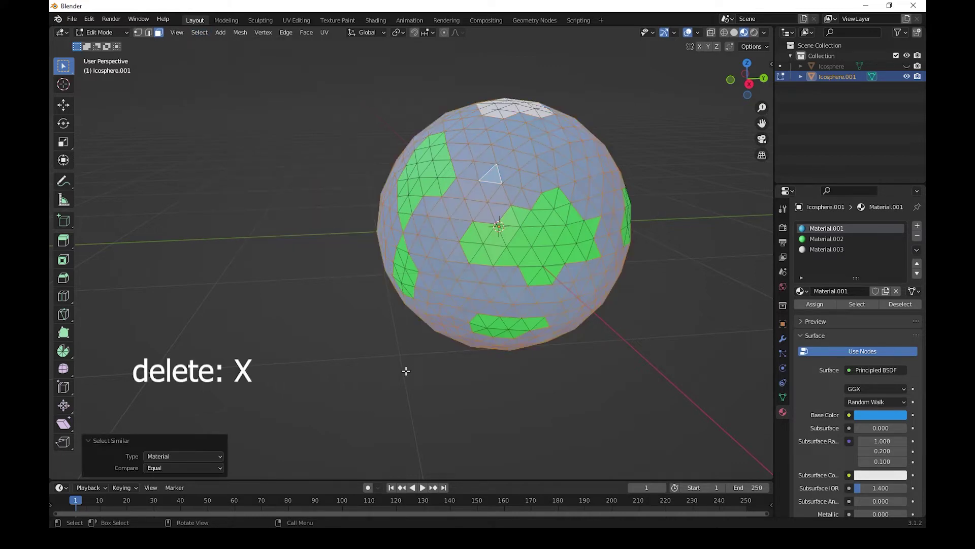
{"action": "key", "text": "x"}
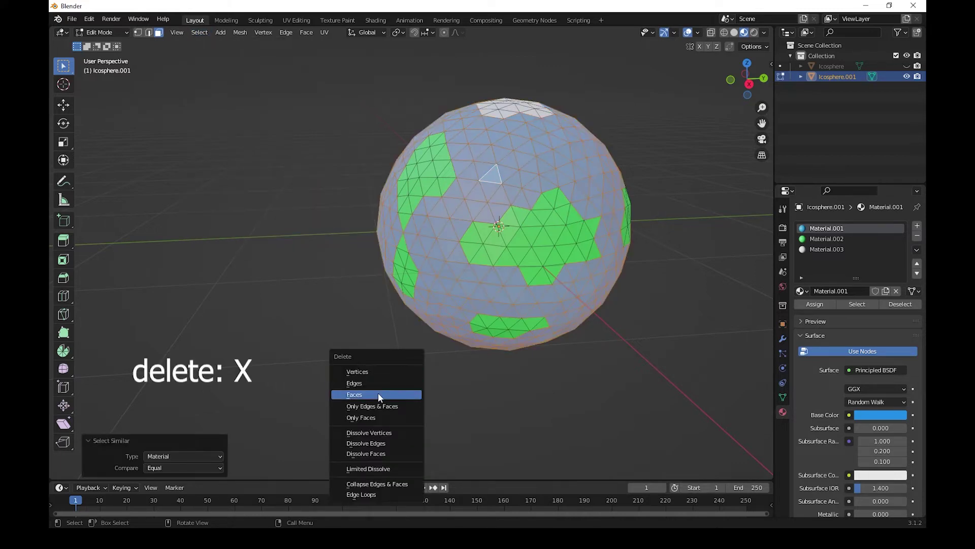
{"action": "left_click", "coordinate": [377, 392]}
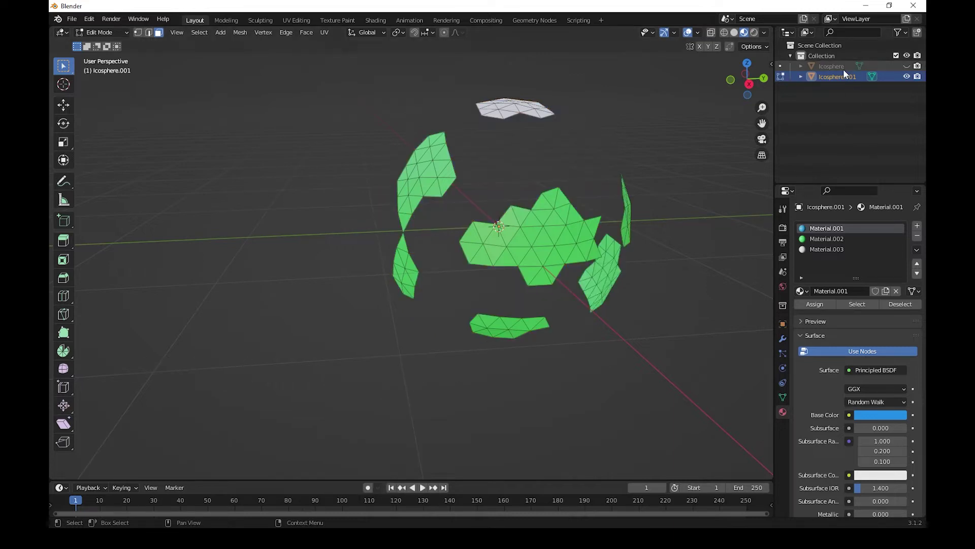
- Unhide the original Icosphere, give it blue Material.001, then select Icosphere.001
{"action": "left_click", "coordinate": [907, 66]}
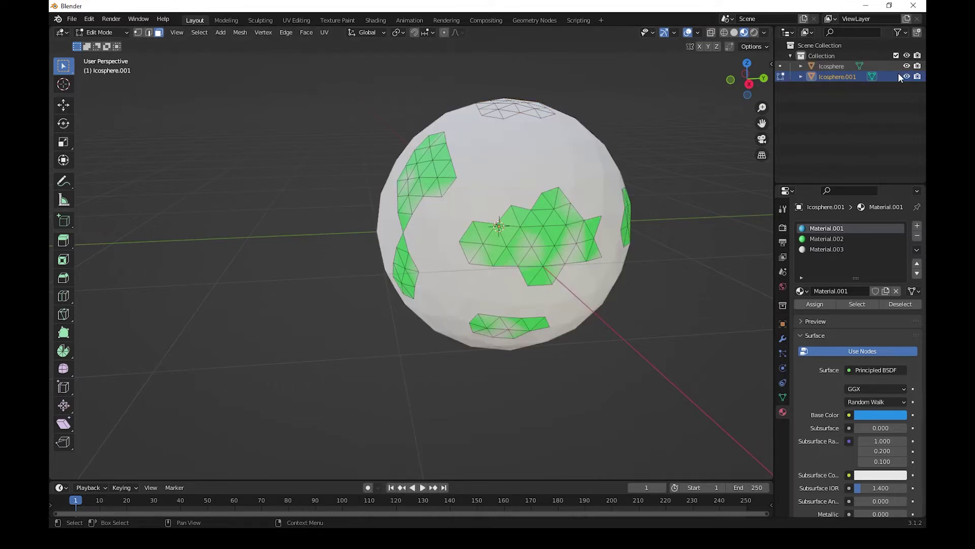
{"action": "left_click", "coordinate": [843, 66]}
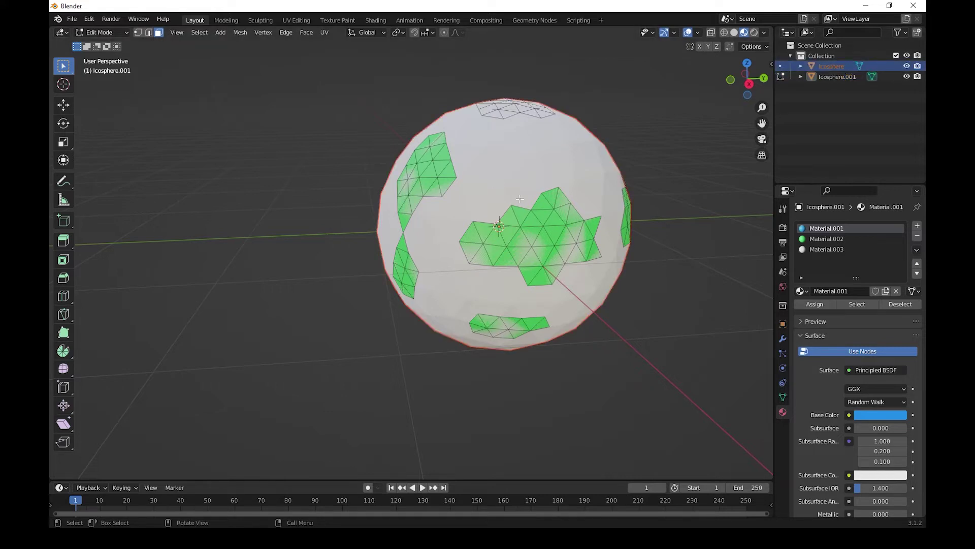
{"action": "key", "text": "Tab"}
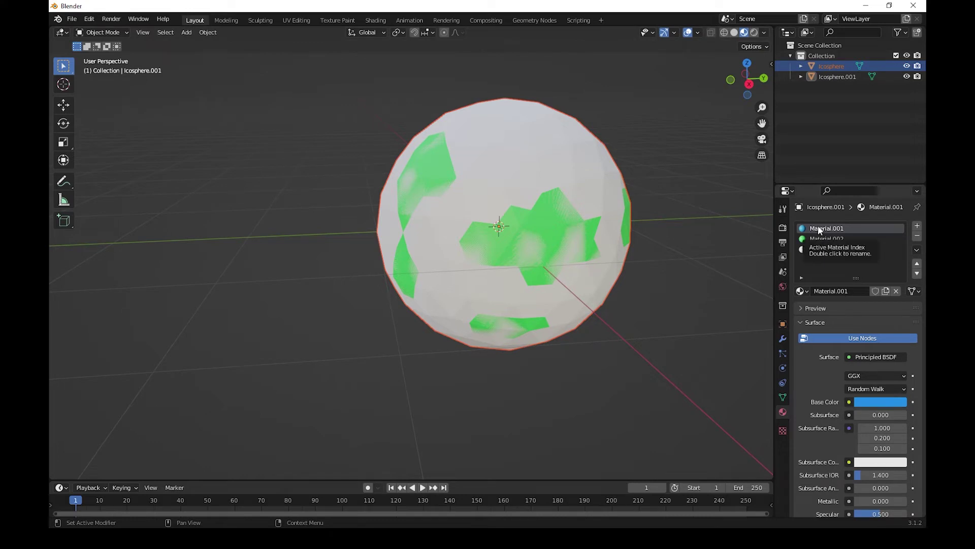
{"action": "left_click", "coordinate": [542, 166]}
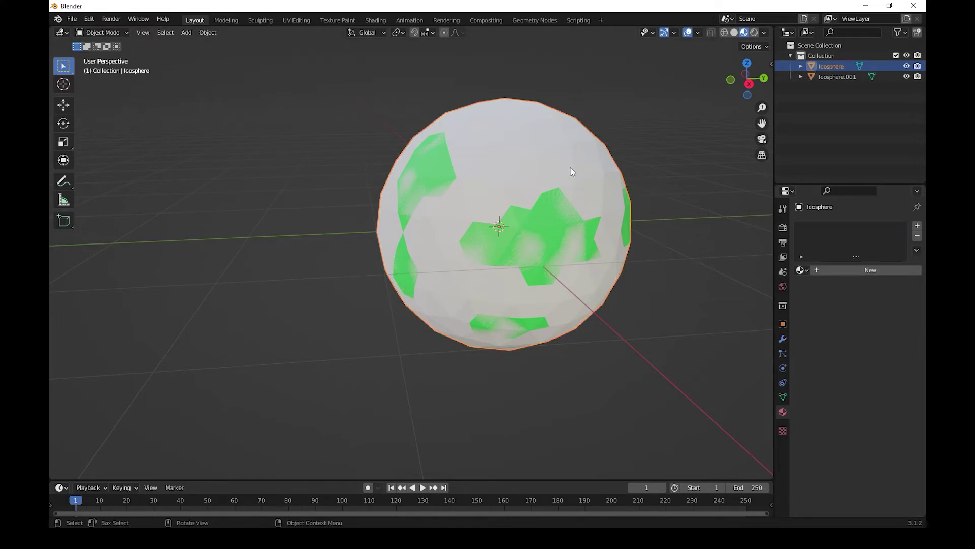
{"action": "left_click", "coordinate": [803, 270]}
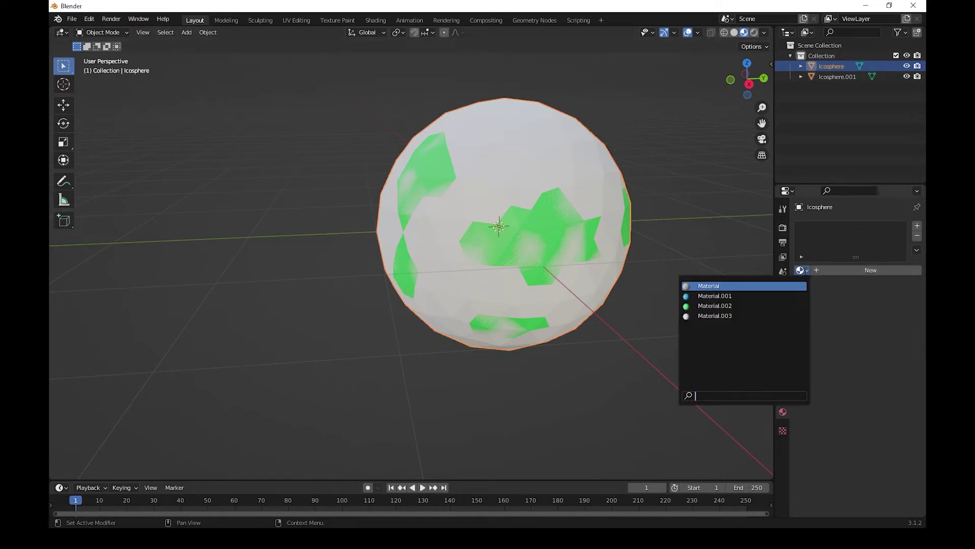
{"action": "left_click", "coordinate": [733, 296]}
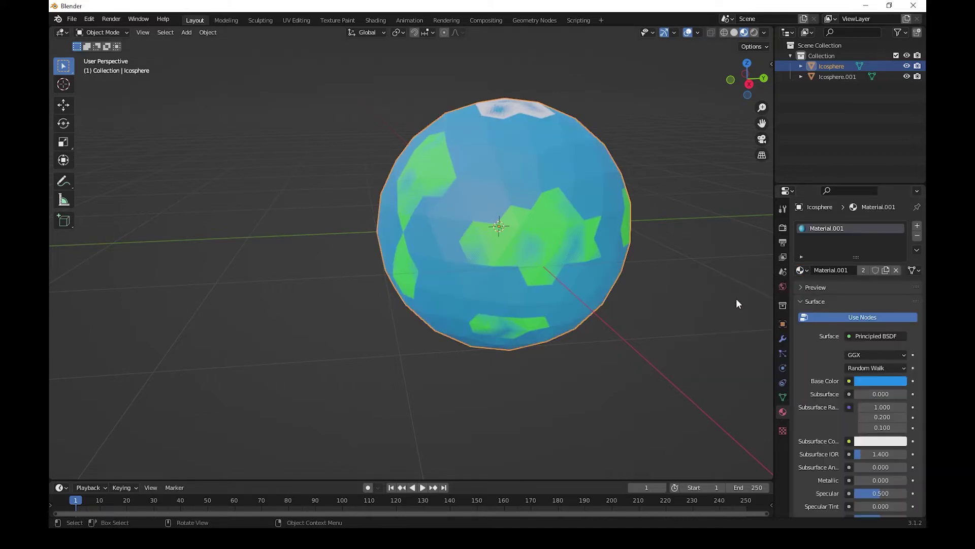
{"action": "left_click", "coordinate": [836, 76]}
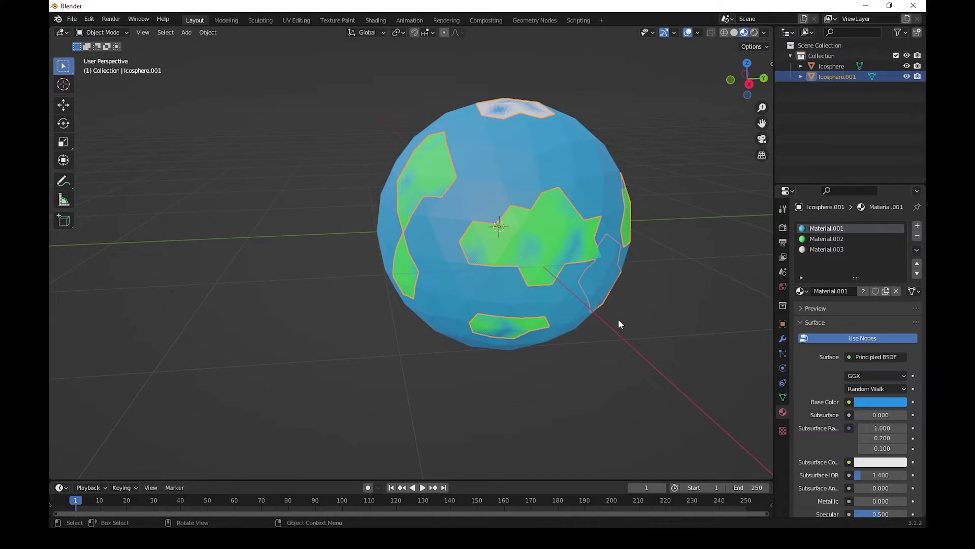
- Add a Solidify modifier to Icosphere.001 with thickness -0.05 m
{"action": "left_click", "coordinate": [782, 339]}
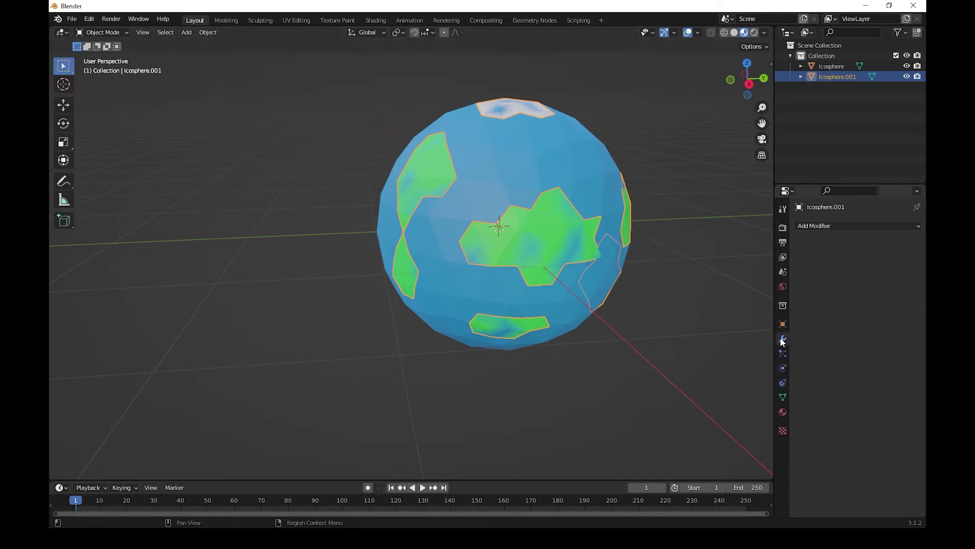
{"action": "left_click", "coordinate": [828, 222]}
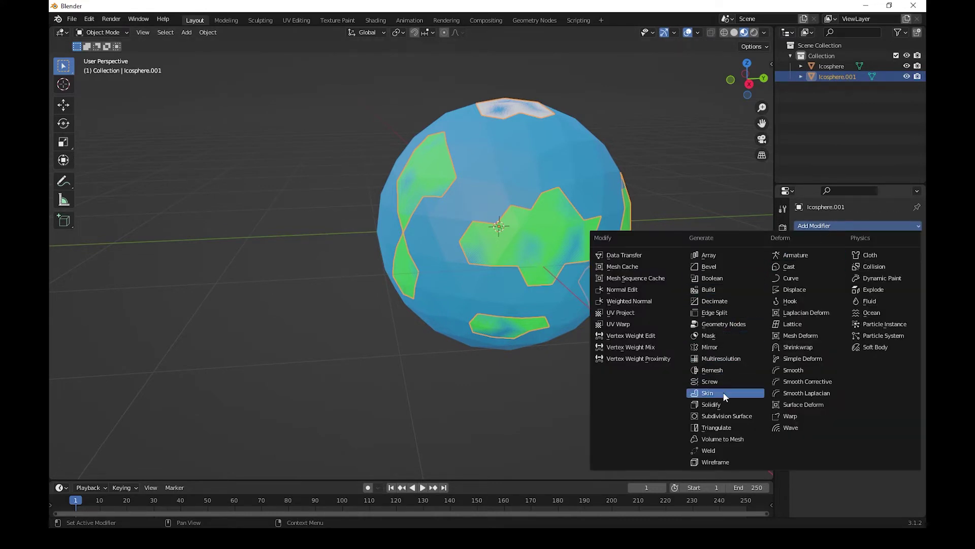
{"action": "left_click", "coordinate": [724, 404]}
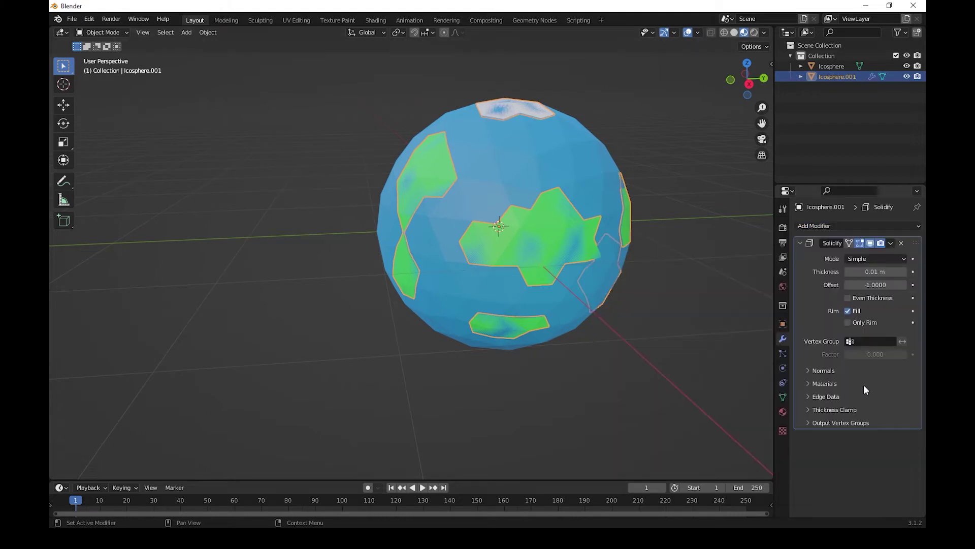
{"action": "left_click", "coordinate": [870, 272]}
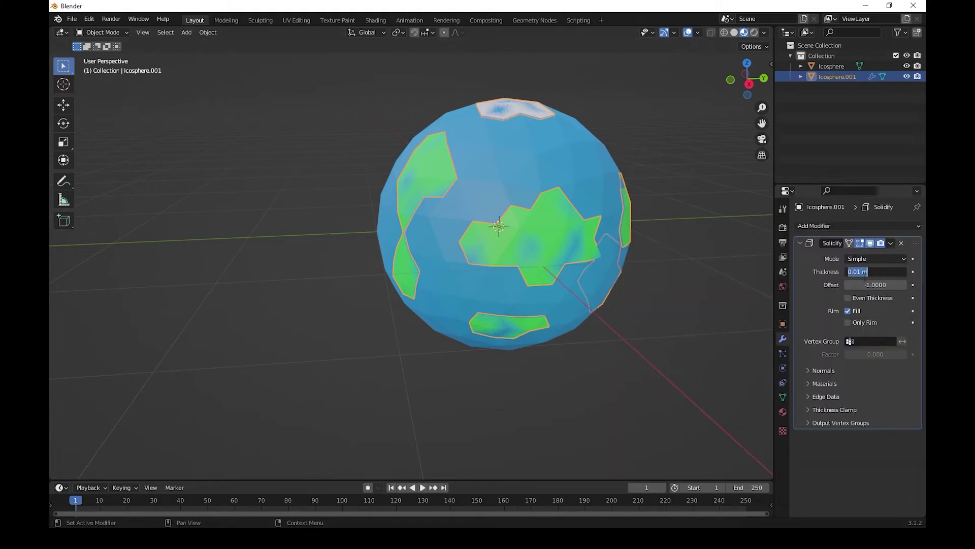
{"action": "left_click", "coordinate": [873, 272]}
{"action": "key", "text": "BackSpace"}
{"action": "key", "text": "BackSpace"}
{"action": "key", "text": "BackSpace"}
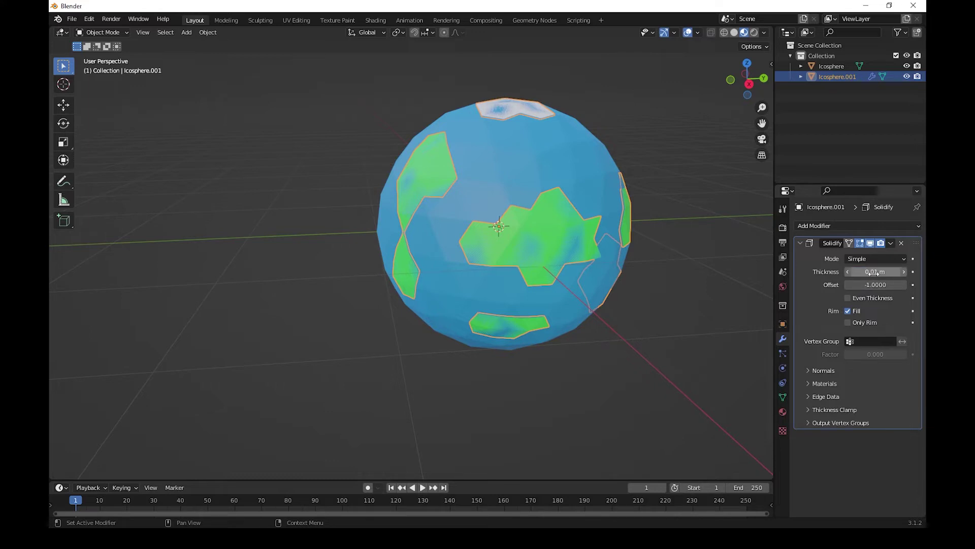
{"action": "type", "text": "6"}
{"action": "key", "text": "Return"}
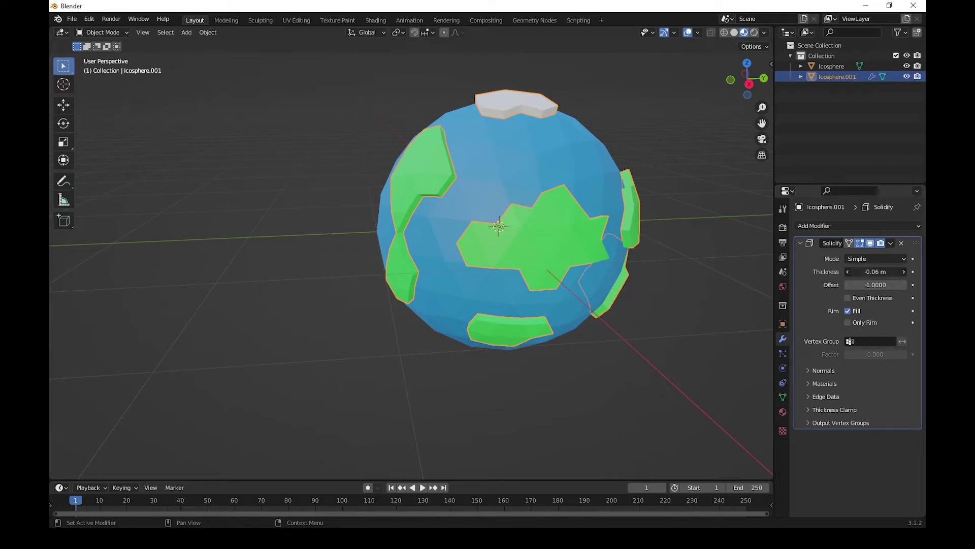
{"action": "left_click_drag", "start_coordinate": [876, 272], "coordinate": [864, 272]}
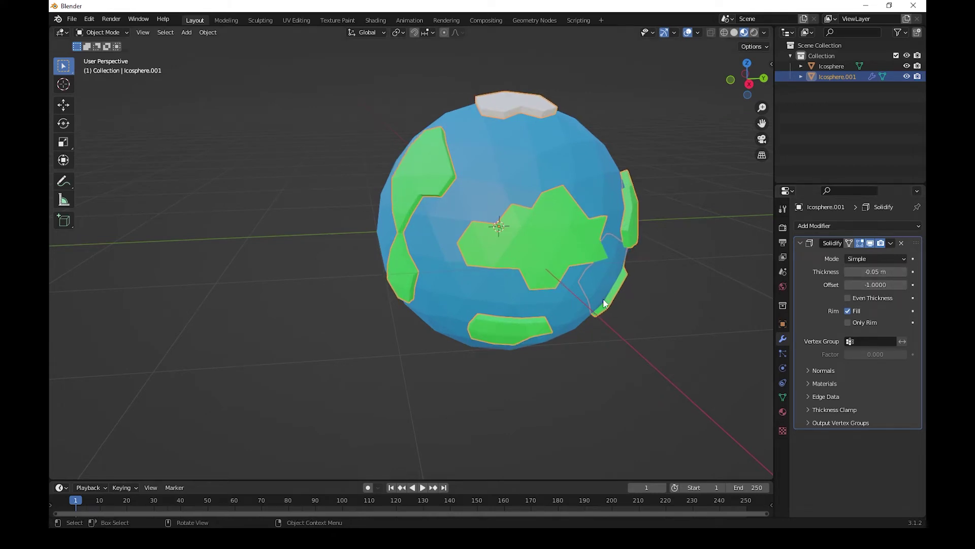
- Orbit and zoom around the globe to inspect the raised continents
{"action": "middle_click_drag", "start_coordinate": [487, 297], "coordinate": [456, 304]}
{"action": "middle_click_drag", "start_coordinate": [488, 298], "coordinate": [495, 299]}
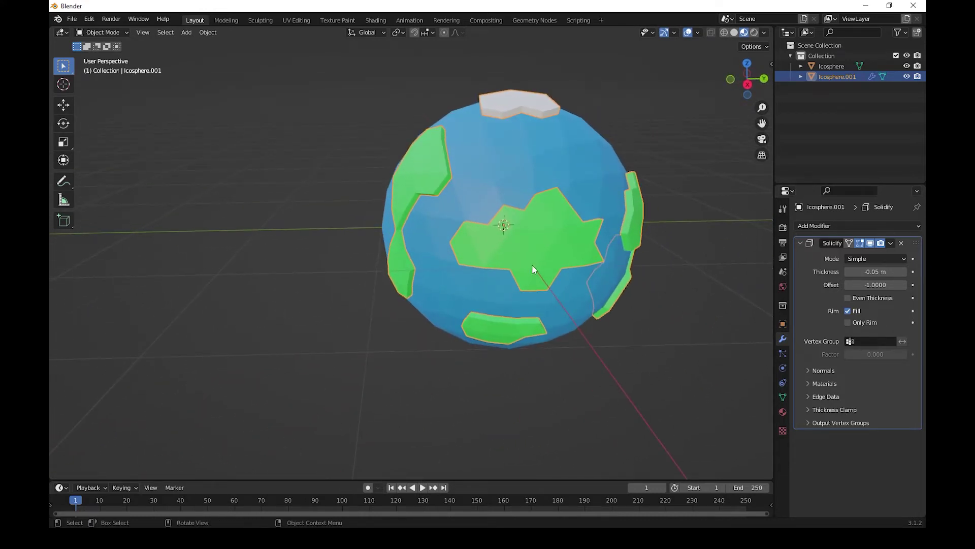
{"action": "middle_click_drag", "start_coordinate": [543, 249], "coordinate": [508, 257]}
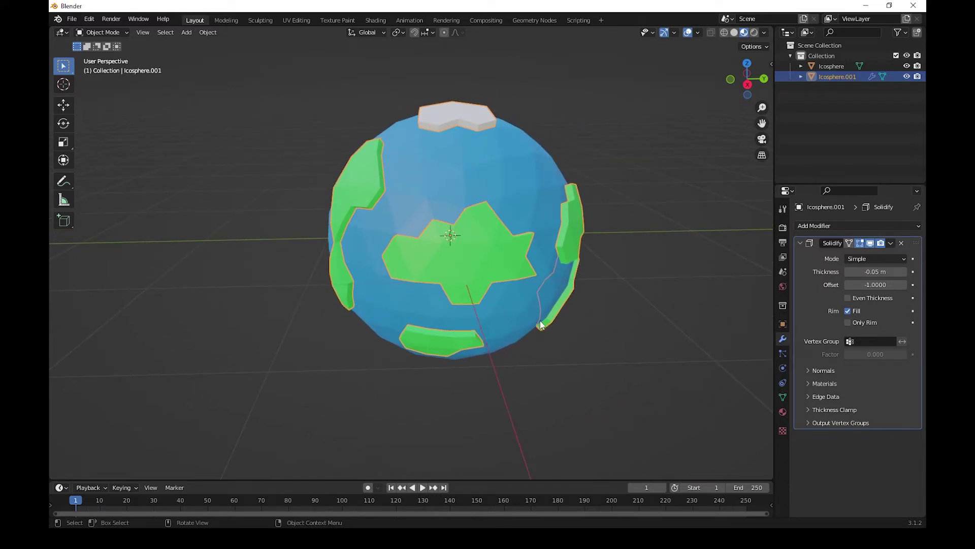
{"action": "left_click", "coordinate": [569, 338]}
{"action": "mouse_move", "coordinate": [519, 326]}
{"action": "middle_mouse_down"}
{"action": "mouse_move", "coordinate": [542, 284]}
{"action": "mouse_move", "coordinate": [387, 304]}
{"action": "mouse_move", "coordinate": [516, 300]}
{"action": "middle_mouse_up"}
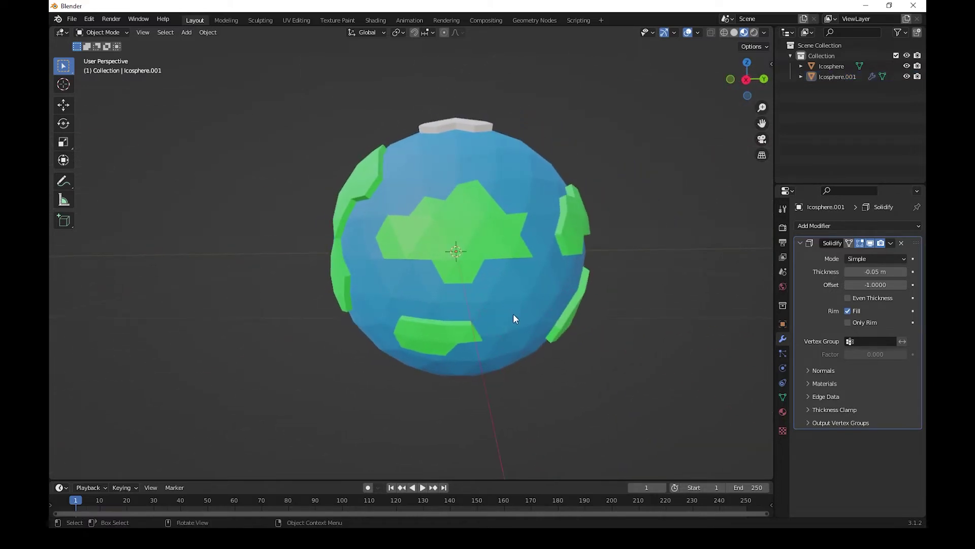
{"action": "scroll", "coordinate": [513, 318], "scroll_direction": "down", "scroll_amount": 3}
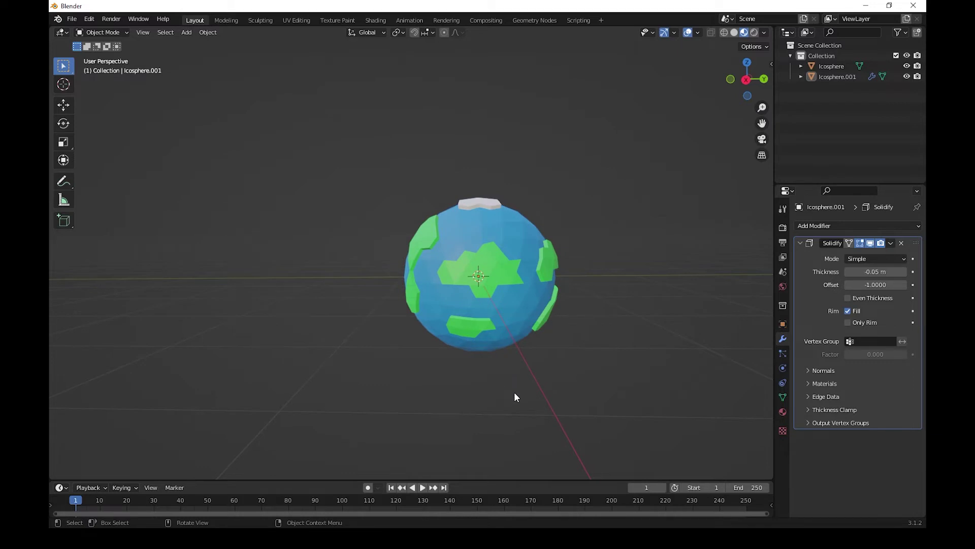
- Apply the Solidify modifier and add a new plane mesh
{"action": "left_click", "coordinate": [892, 242]}
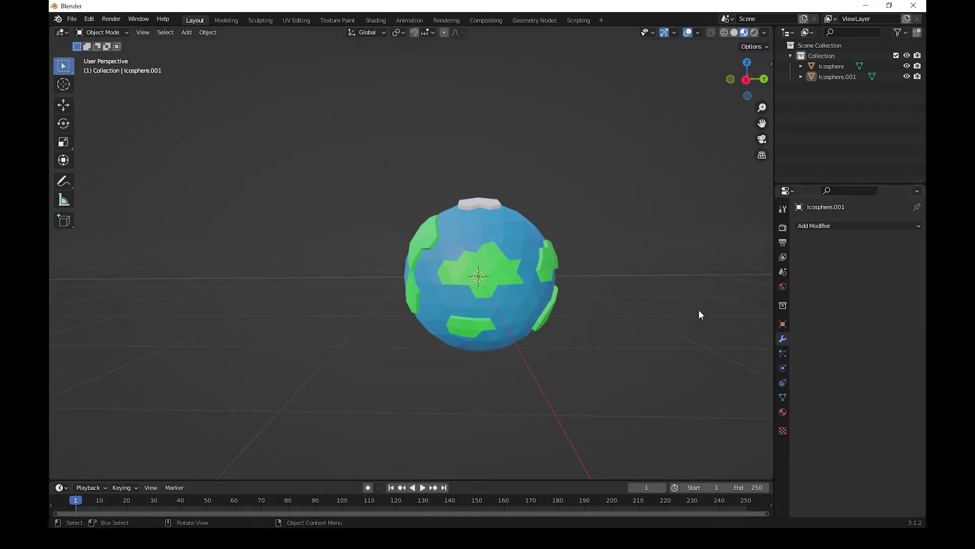
{"action": "key", "text": "shift+a"}
{"action": "mouse_move", "coordinate": [518, 314]}
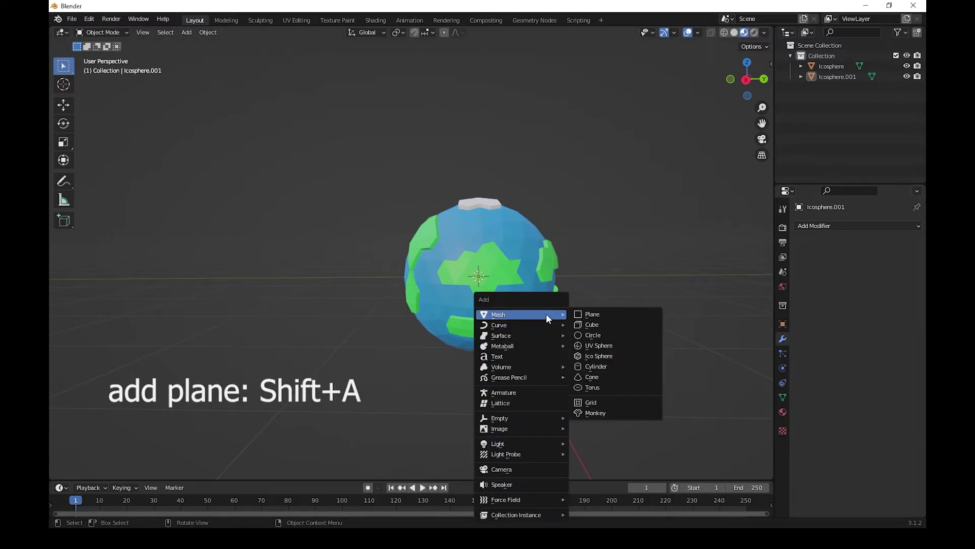
{"action": "left_click", "coordinate": [596, 318]}
- Scale the plane up to 7.942 as a large floor
{"action": "middle_click_drag", "start_coordinate": [595, 325], "coordinate": [604, 388]}
{"action": "key", "text": "s"}
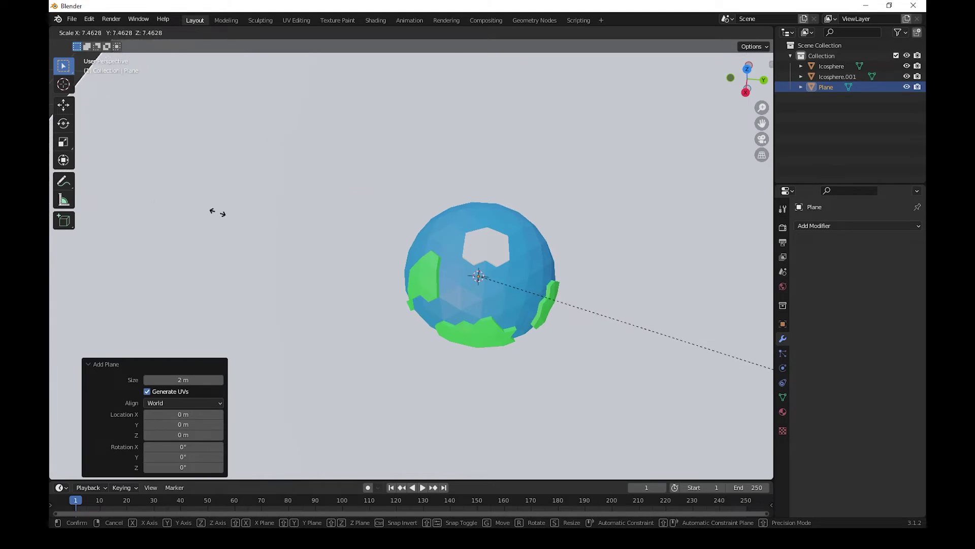
{"action": "left_click", "coordinate": [293, 228]}
{"action": "scroll", "coordinate": [294, 232], "scroll_direction": "down", "scroll_amount": 5}
{"action": "mouse_move", "coordinate": [306, 218]}
{"action": "middle_mouse_down"}
{"action": "mouse_move", "coordinate": [481, 246]}
{"action": "mouse_move", "coordinate": [437, 240]}
{"action": "mouse_move", "coordinate": [504, 237]}
{"action": "mouse_move", "coordinate": [506, 223]}
{"action": "mouse_move", "coordinate": [443, 200]}
{"action": "middle_mouse_up"}
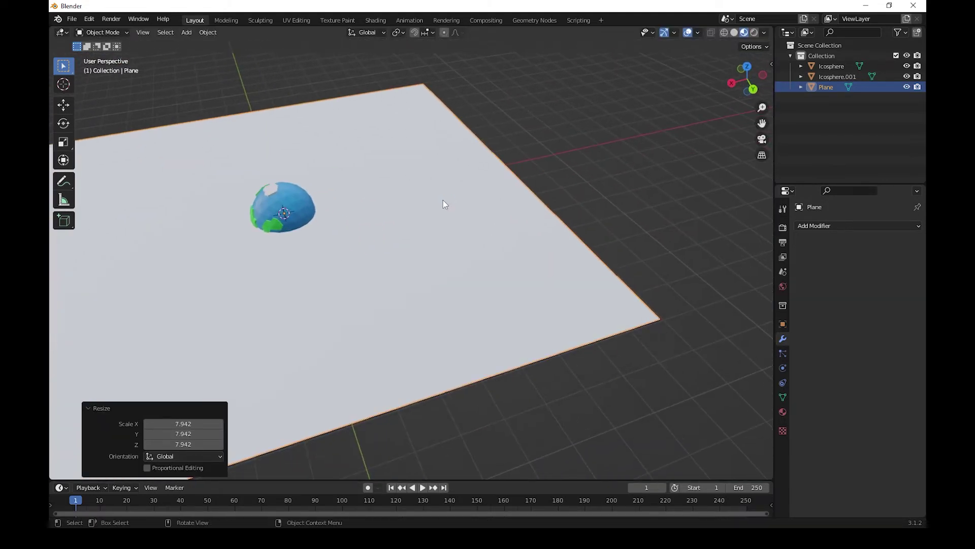
- Extrude the plane's back edge straight up along Z to form a backdrop wall
{"action": "key", "text": "Tab"}
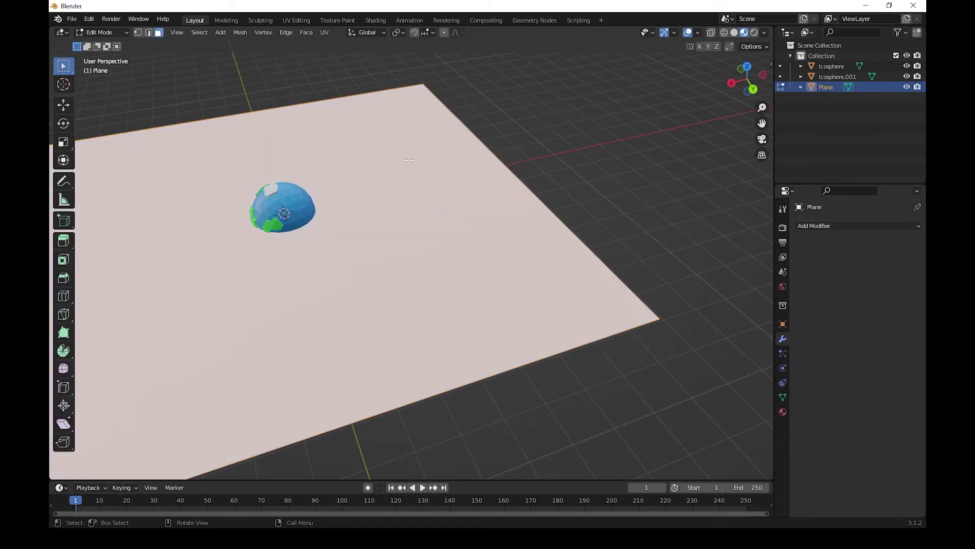
{"action": "left_click", "coordinate": [147, 32]}
{"action": "key", "text": "alt+a"}
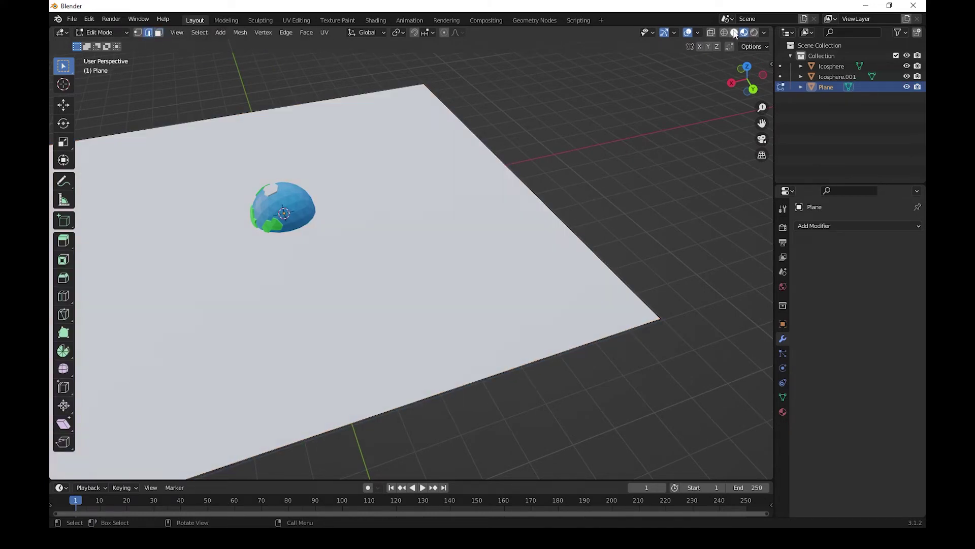
{"action": "left_click", "coordinate": [734, 32]}
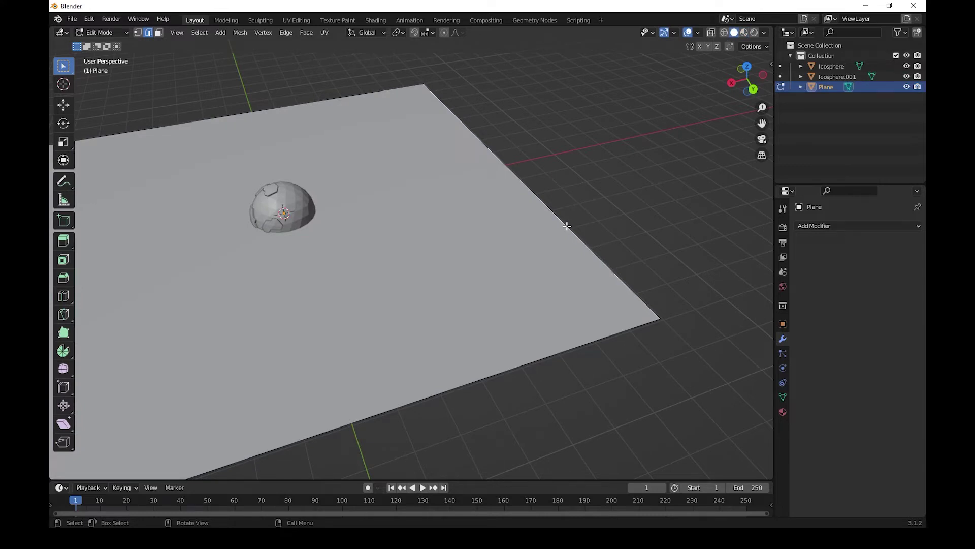
{"action": "key", "text": "e"}
{"action": "key", "text": "z"}
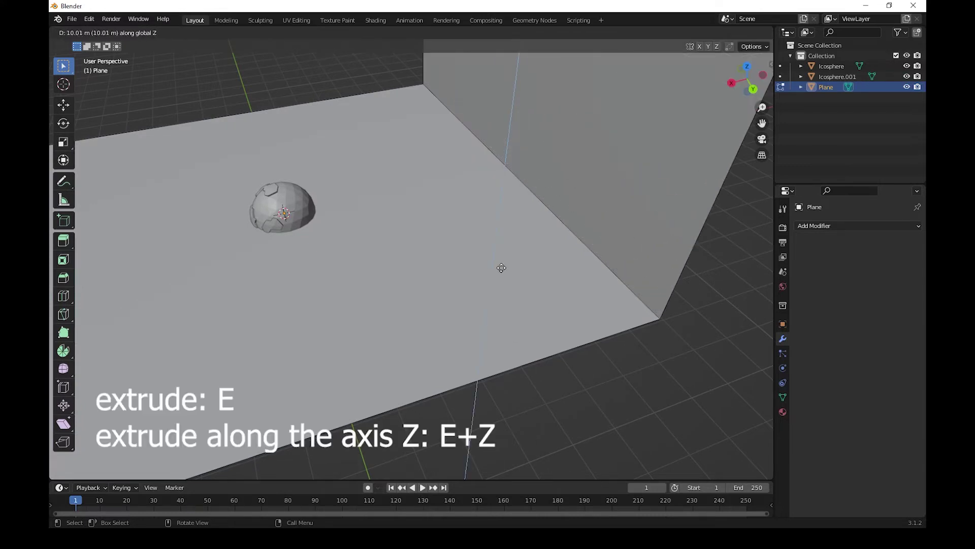
{"action": "left_click", "coordinate": [497, 201]}
- Bevel the floor-wall corner edge into a 9-segment curve
{"action": "scroll", "coordinate": [497, 202], "scroll_direction": "down", "scroll_amount": 5}
{"action": "middle_click_drag", "start_coordinate": [497, 201], "coordinate": [549, 303]}
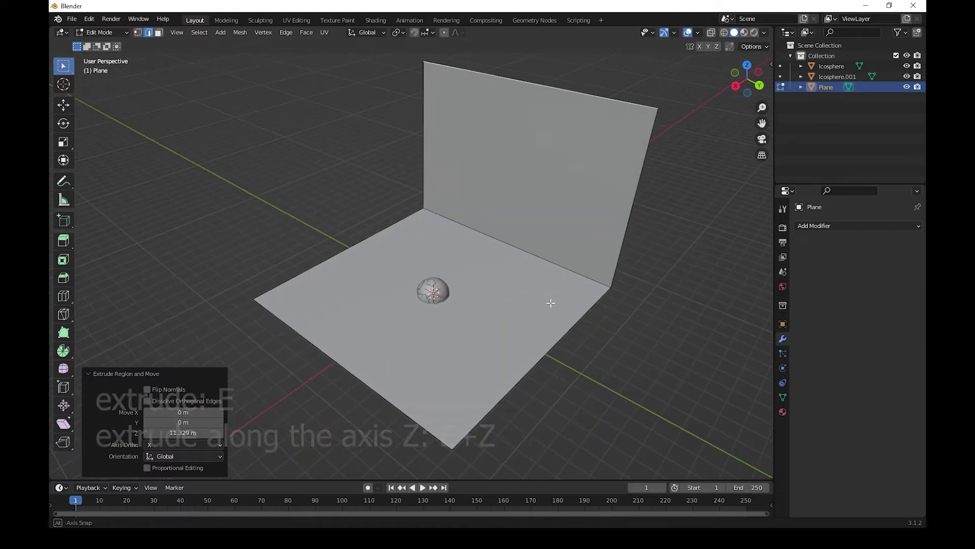
{"action": "left_click", "coordinate": [557, 264]}
{"action": "key", "text": "ctrl+b"}
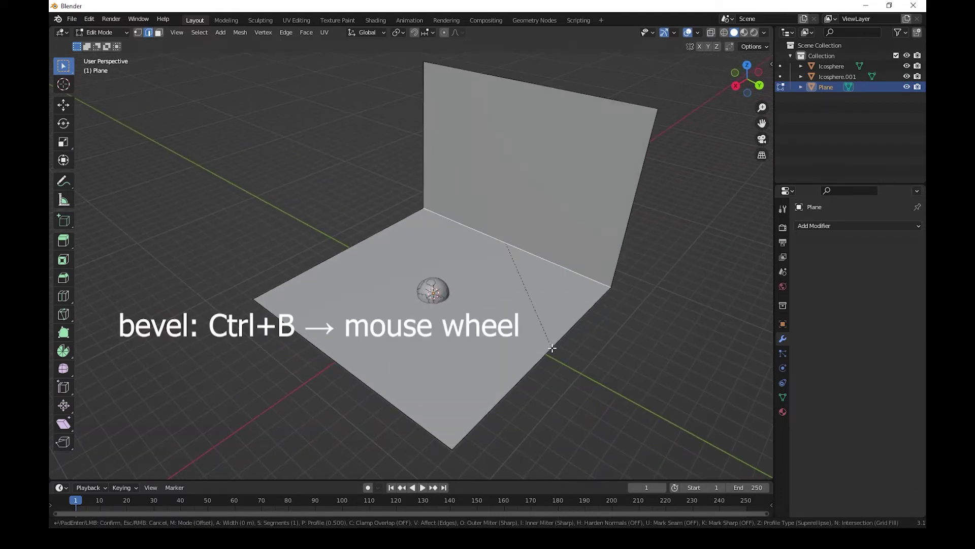
{"action": "scroll", "coordinate": [542, 400], "scroll_direction": "up", "scroll_amount": 2}
{"action": "scroll", "coordinate": [542, 400], "scroll_direction": "up", "scroll_amount": 2}
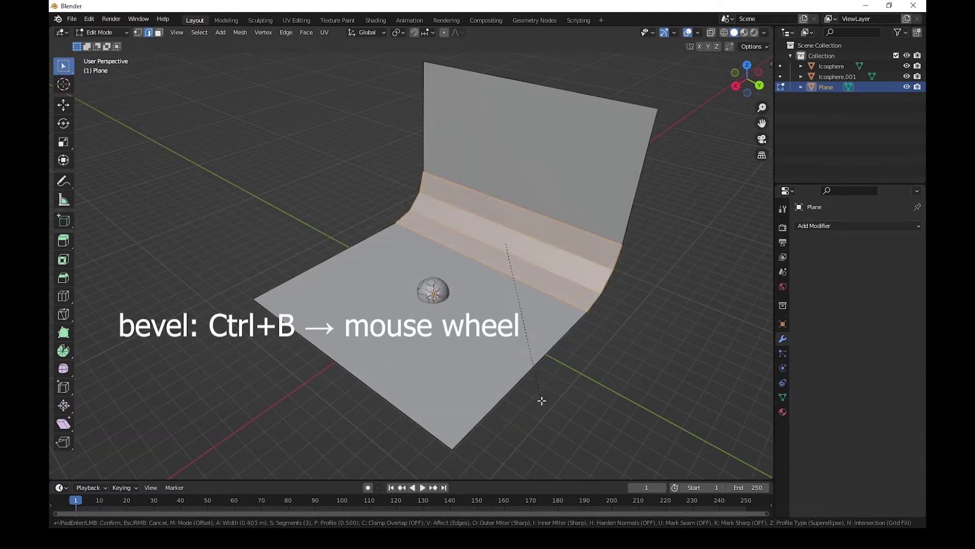
{"action": "scroll", "coordinate": [542, 399], "scroll_direction": "up", "scroll_amount": 1}
{"action": "scroll", "coordinate": [542, 400], "scroll_direction": "up", "scroll_amount": 2}
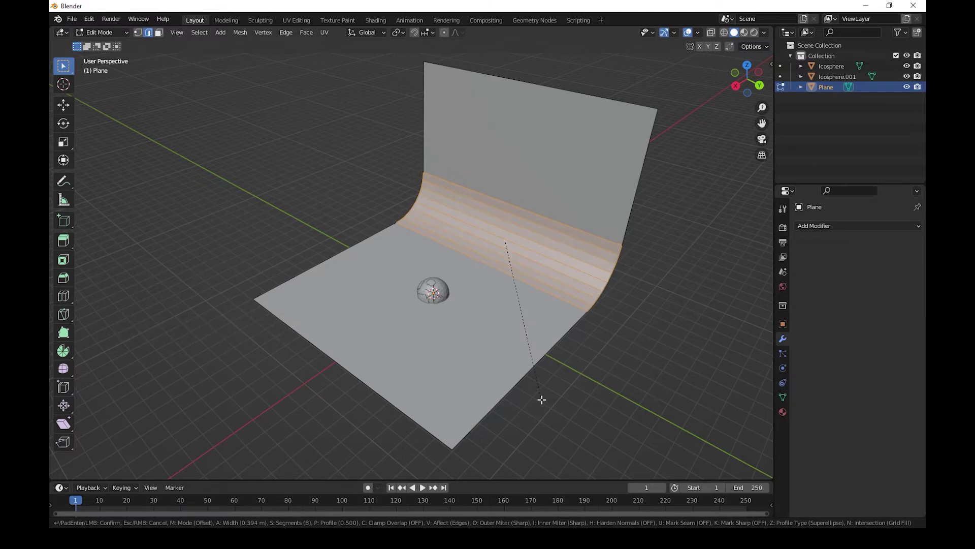
{"action": "left_click", "coordinate": [542, 400]}
- Return to Object Mode and apply Shade Smooth to the backdrop plane
{"action": "middle_click_drag", "start_coordinate": [495, 325], "coordinate": [494, 329]}
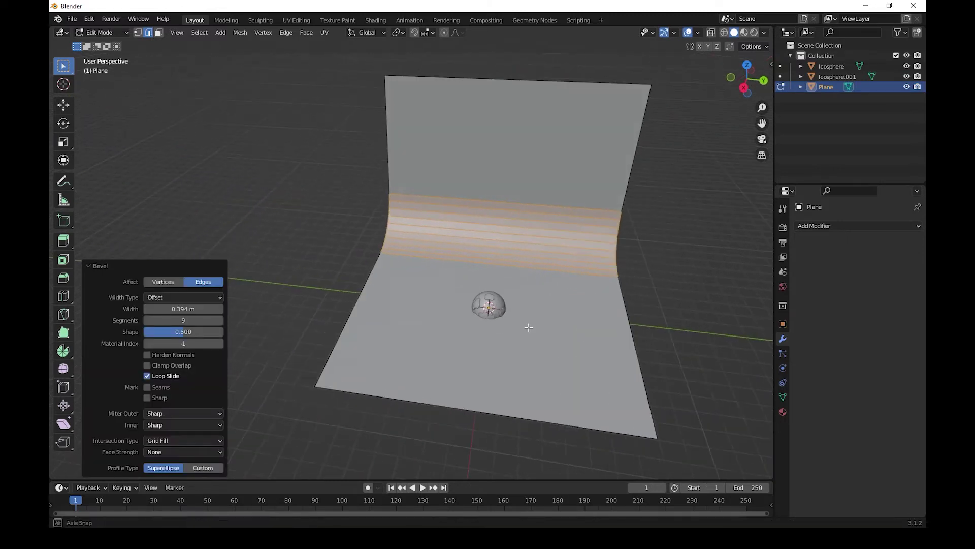
{"action": "key", "text": "Tab"}
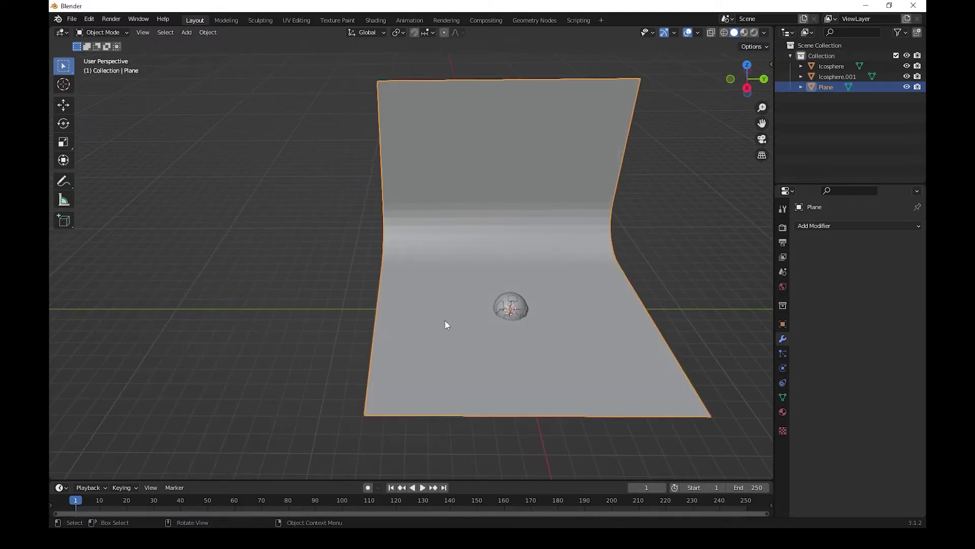
{"action": "right_click", "coordinate": [449, 287]}
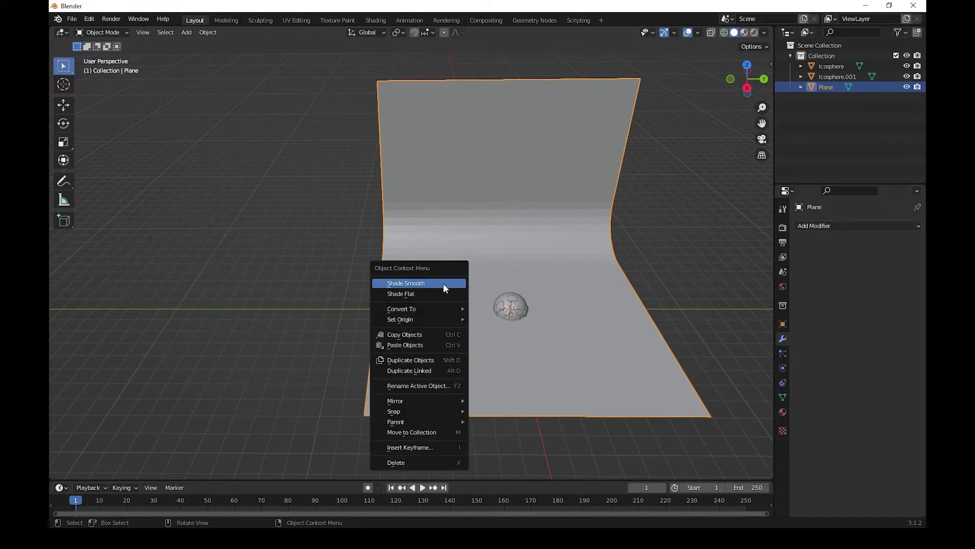
{"action": "left_click", "coordinate": [422, 282]}
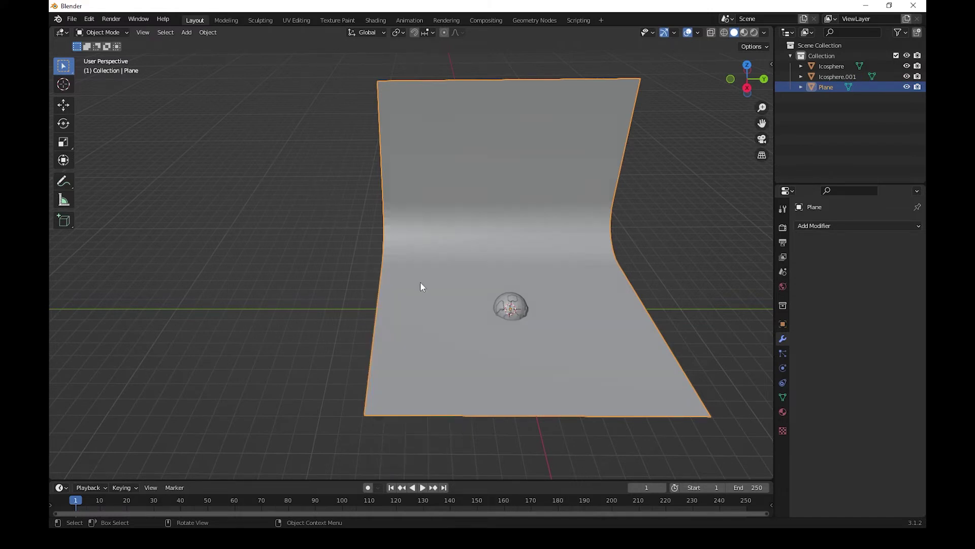
{"action": "scroll", "coordinate": [485, 348], "scroll_direction": "up", "scroll_amount": 5}
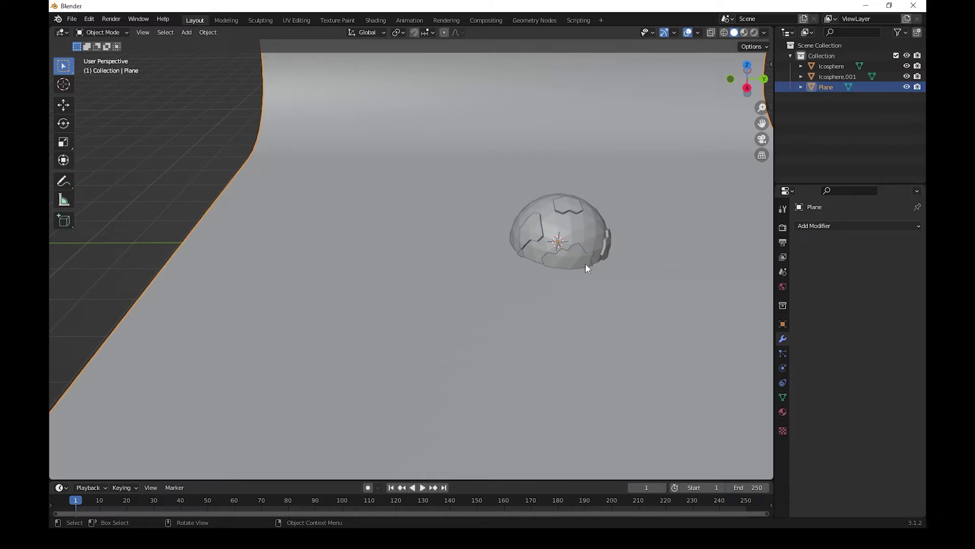
- Raise Icosphere.001 and Icosphere 2.3653 m along Z above the floor
{"action": "left_click", "coordinate": [565, 252]}
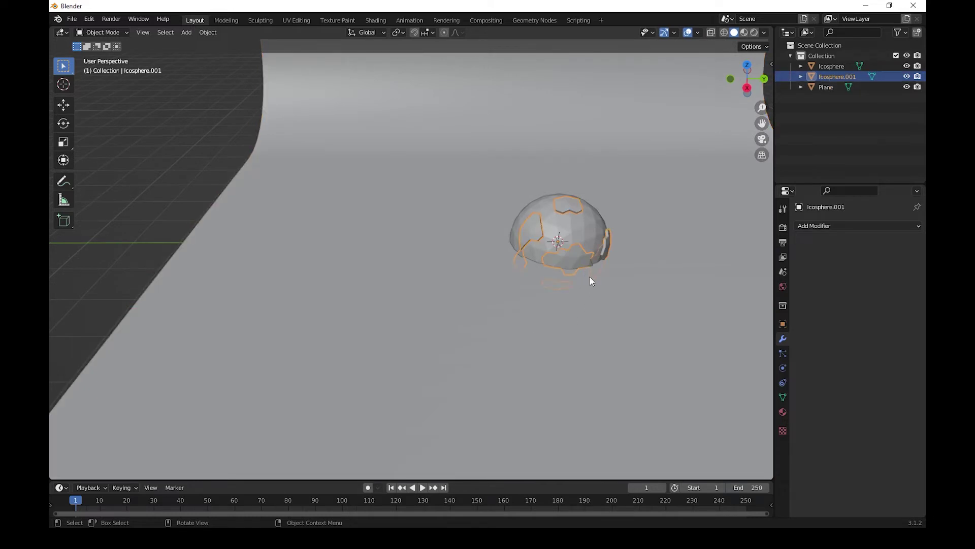
{"action": "left_click", "coordinate": [584, 224], "text": "shift"}
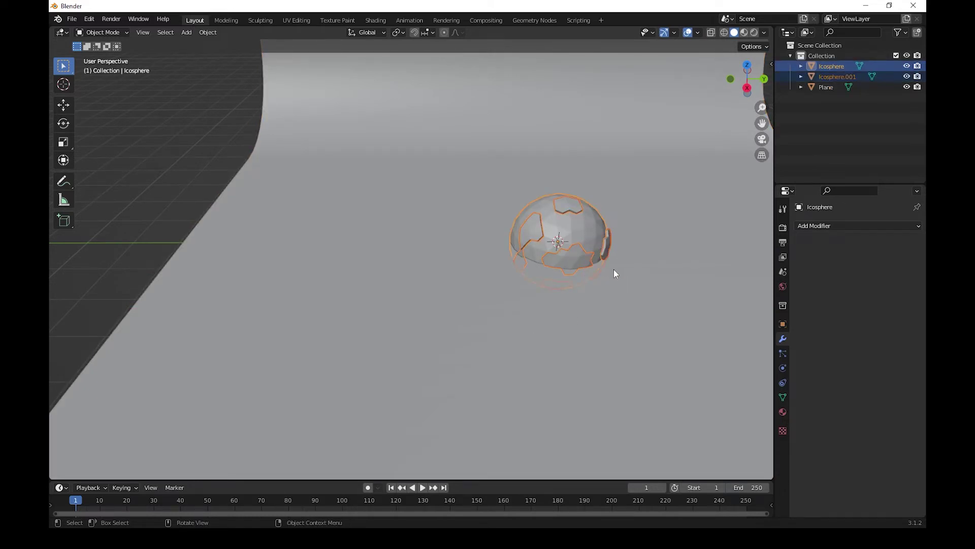
{"action": "key", "text": "g"}
{"action": "key", "text": "z"}
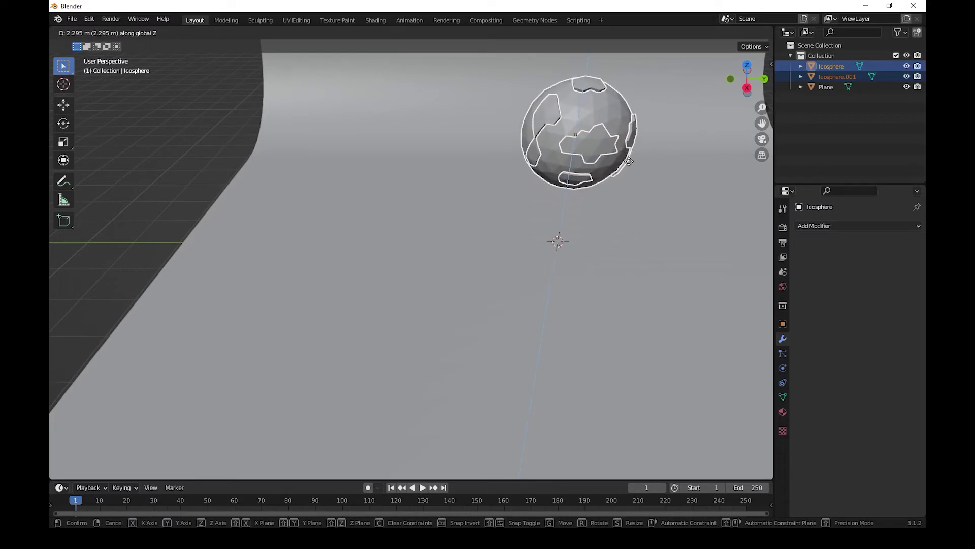
{"action": "left_click", "coordinate": [630, 159]}
{"action": "scroll", "coordinate": [621, 245], "scroll_direction": "down", "scroll_amount": 5}
{"action": "mouse_move", "coordinate": [663, 242]}
{"action": "middle_mouse_down", "text": "shift"}
{"action": "mouse_move", "coordinate": [528, 292]}
{"action": "mouse_move", "coordinate": [564, 292]}
{"action": "middle_mouse_up", "text": "shift"}
- Switch the viewport to Material Preview shading and select the backdrop plane
{"action": "left_click", "coordinate": [745, 32]}
{"action": "scroll", "coordinate": [502, 269], "scroll_direction": "up", "scroll_amount": 2}
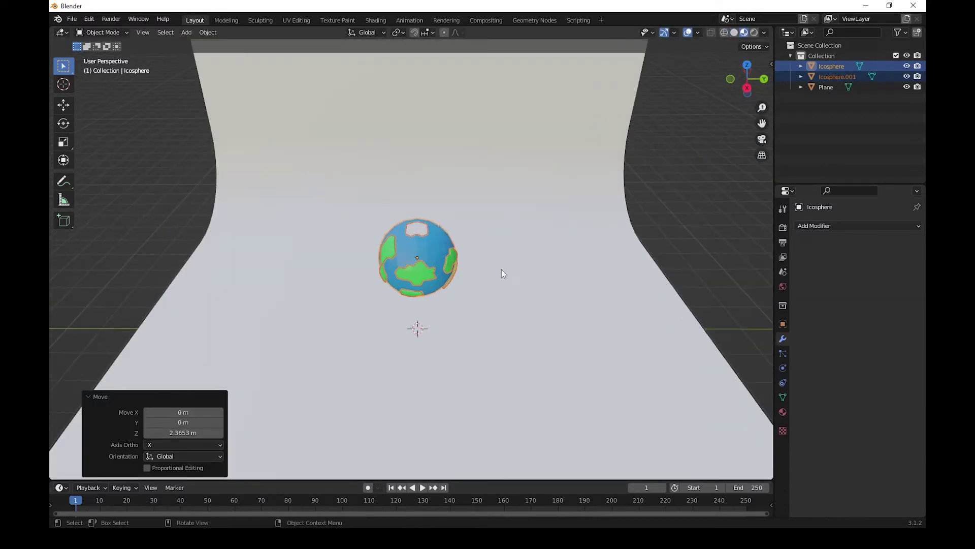
{"action": "left_click", "coordinate": [534, 283]}
- Give the plane a new material, Material.004, with a dark purple base colour
{"action": "left_click", "coordinate": [783, 412]}
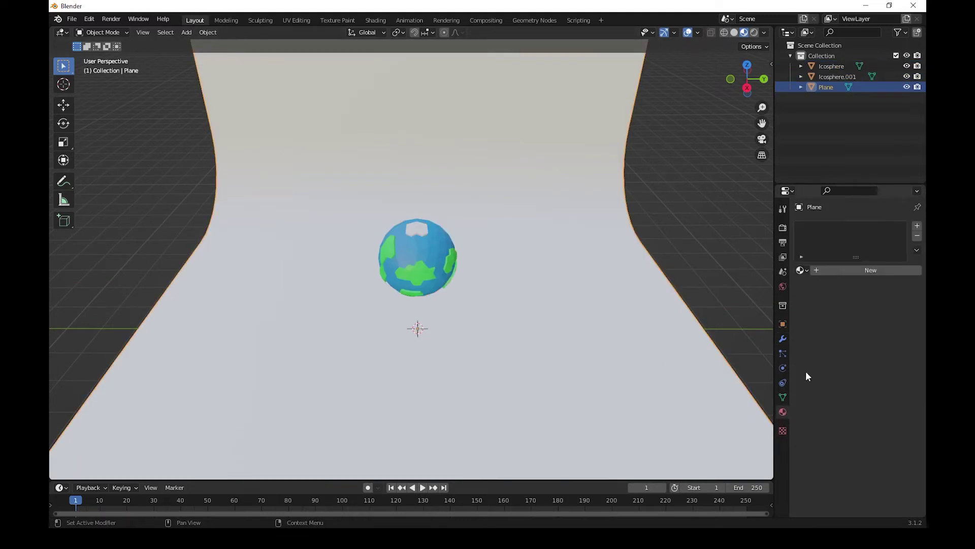
{"action": "left_click", "coordinate": [843, 267]}
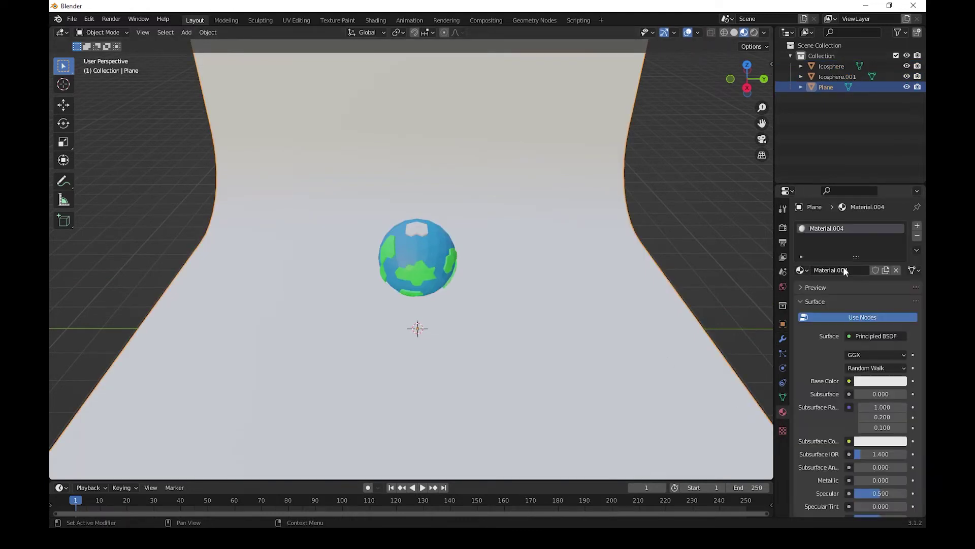
{"action": "left_click", "coordinate": [868, 382]}
{"action": "left_click_drag", "start_coordinate": [857, 273], "coordinate": [883, 263]}
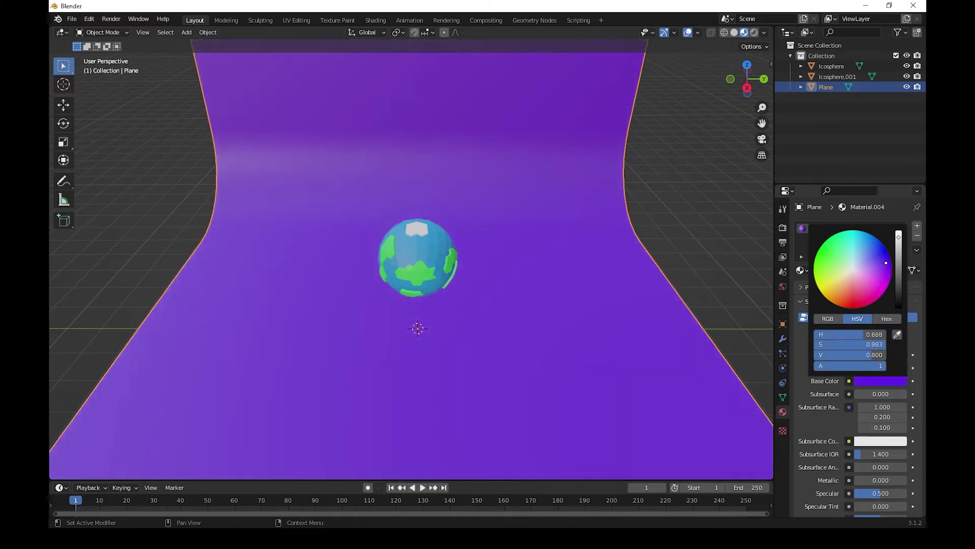
{"action": "left_click_drag", "start_coordinate": [899, 237], "coordinate": [899, 265]}
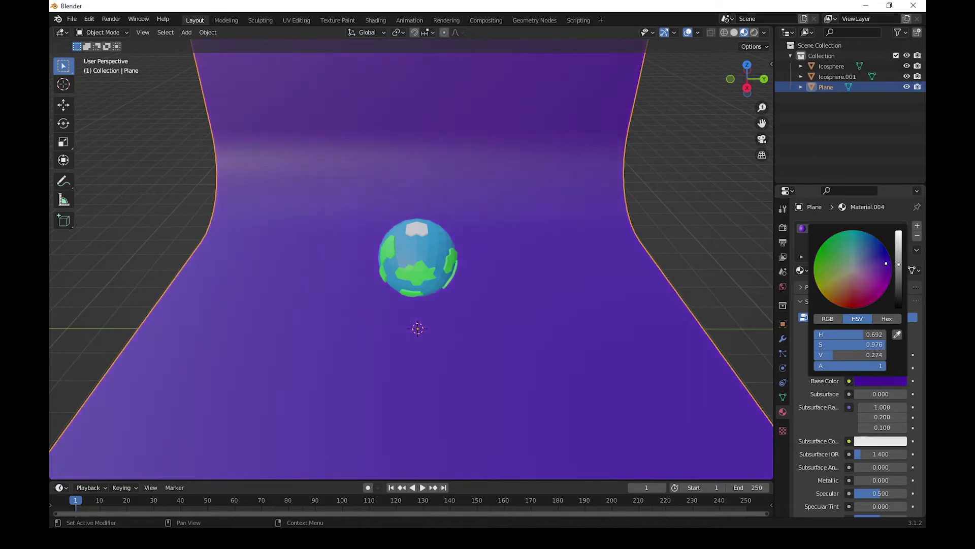
{"action": "mouse_move", "coordinate": [565, 298]}
{"action": "middle_mouse_down"}
{"action": "mouse_move", "coordinate": [550, 297]}
{"action": "mouse_move", "coordinate": [612, 341]}
{"action": "mouse_move", "coordinate": [629, 332]}
{"action": "middle_mouse_up"}
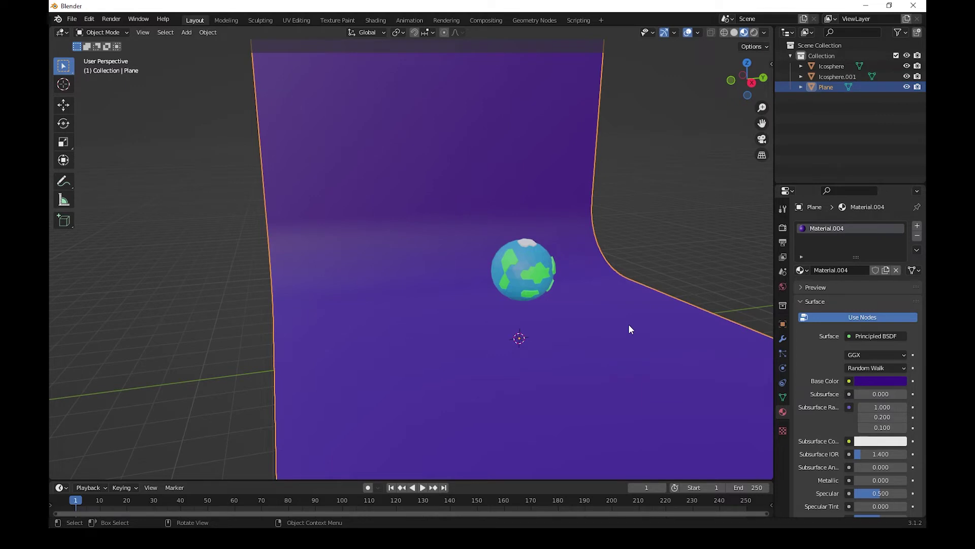
{"action": "scroll", "coordinate": [612, 334], "scroll_direction": "down", "scroll_amount": 5}
{"action": "middle_click_drag", "start_coordinate": [615, 346], "coordinate": [611, 379]}
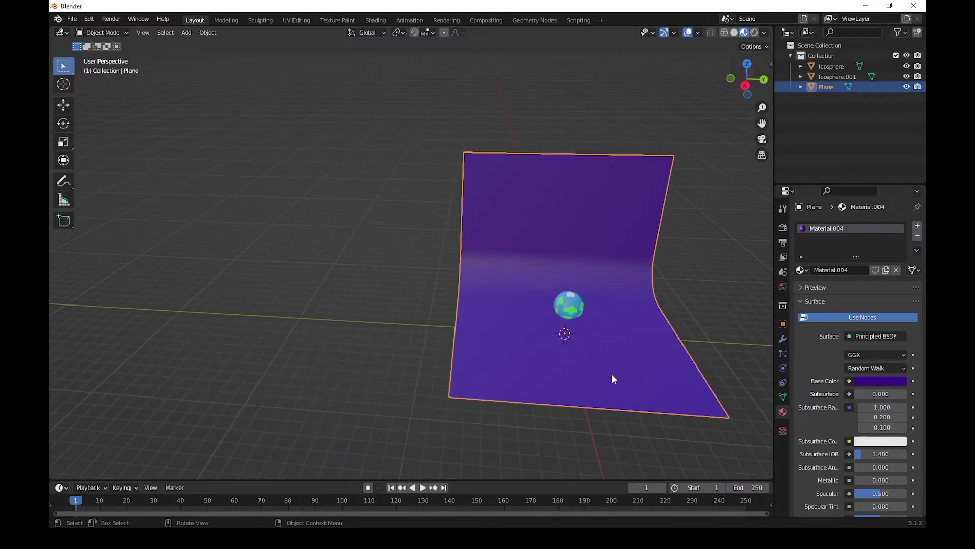
- Scale the backdrop plane 3.142 times along Y to widen the stage
{"action": "key", "text": "s"}
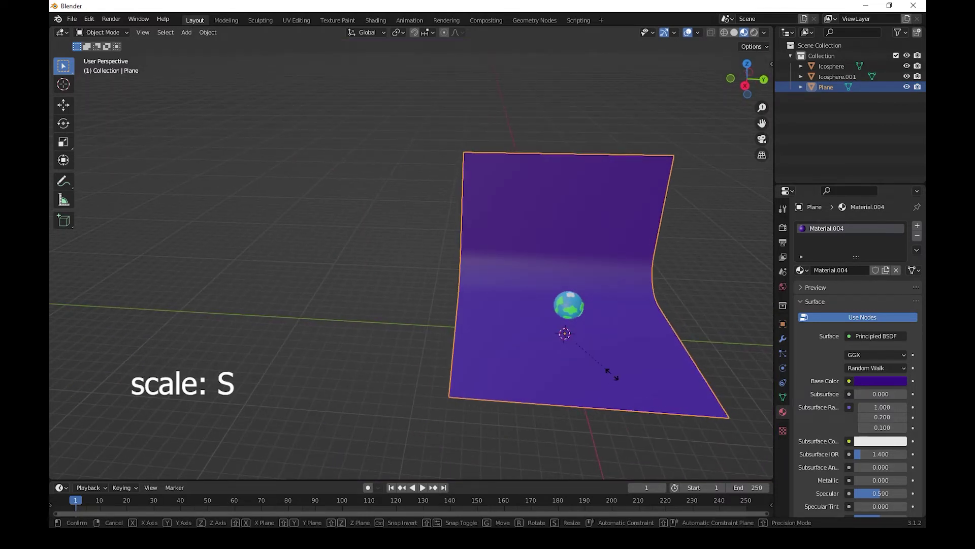
{"action": "key", "text": "y"}
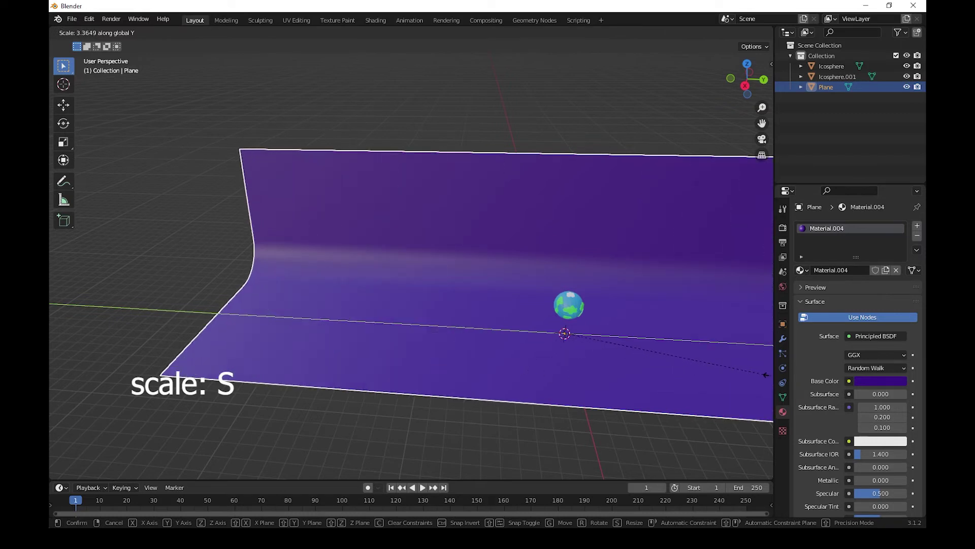
{"action": "left_click", "coordinate": [756, 377]}
{"action": "scroll", "coordinate": [659, 386], "scroll_direction": "up", "scroll_amount": 3}
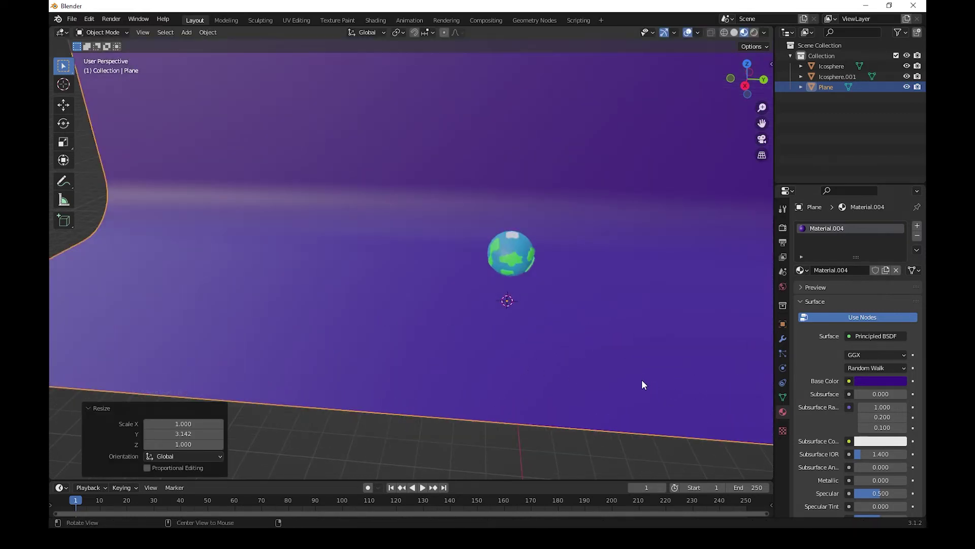
{"action": "scroll", "coordinate": [641, 385], "scroll_direction": "up", "scroll_amount": 2}
{"action": "scroll", "coordinate": [575, 374], "scroll_direction": "up", "scroll_amount": 3}
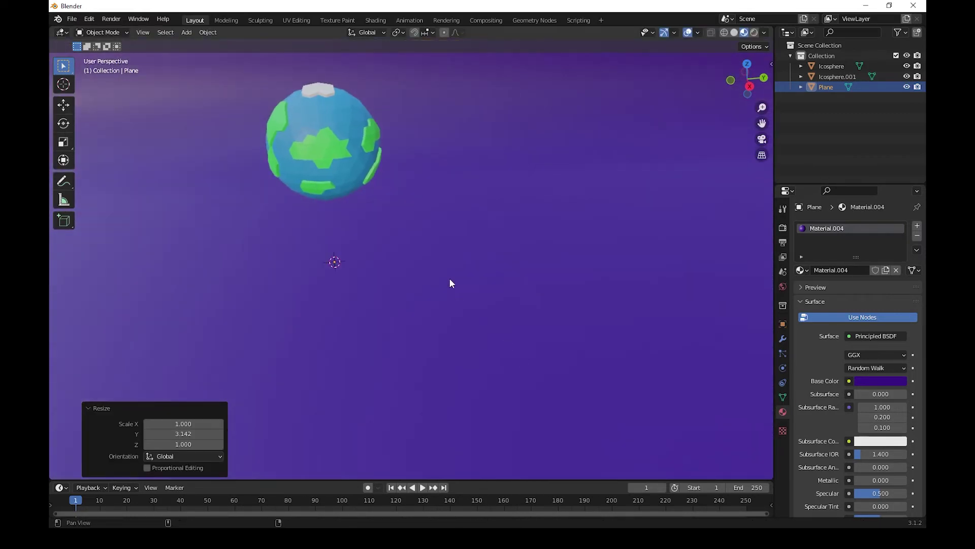
{"action": "middle_click_drag", "start_coordinate": [449, 278], "coordinate": [530, 312], "text": "shift"}
{"action": "scroll", "coordinate": [510, 395], "scroll_direction": "down", "scroll_amount": 5}
{"action": "scroll", "coordinate": [509, 395], "scroll_direction": "down", "scroll_amount": 2}
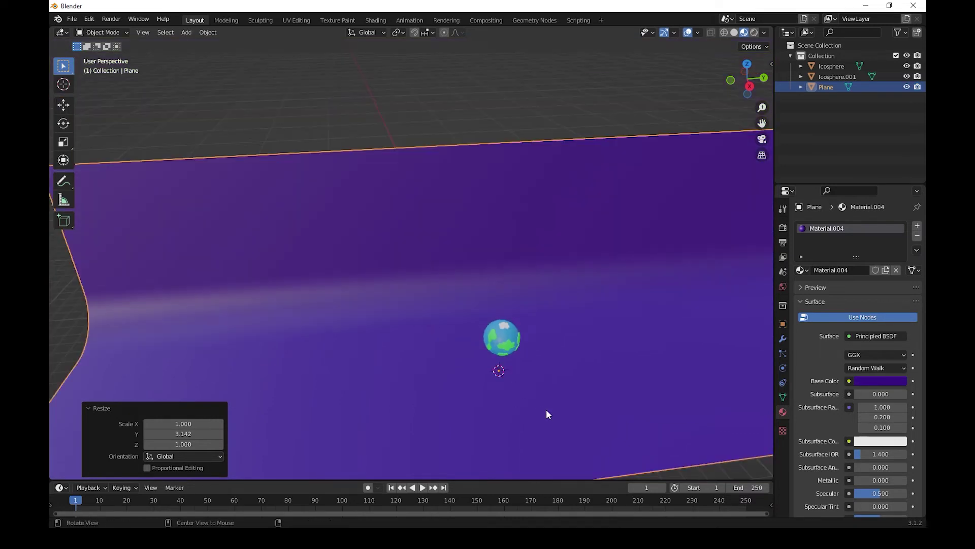
{"action": "middle_click_drag", "start_coordinate": [547, 410], "coordinate": [532, 370], "text": "shift"}
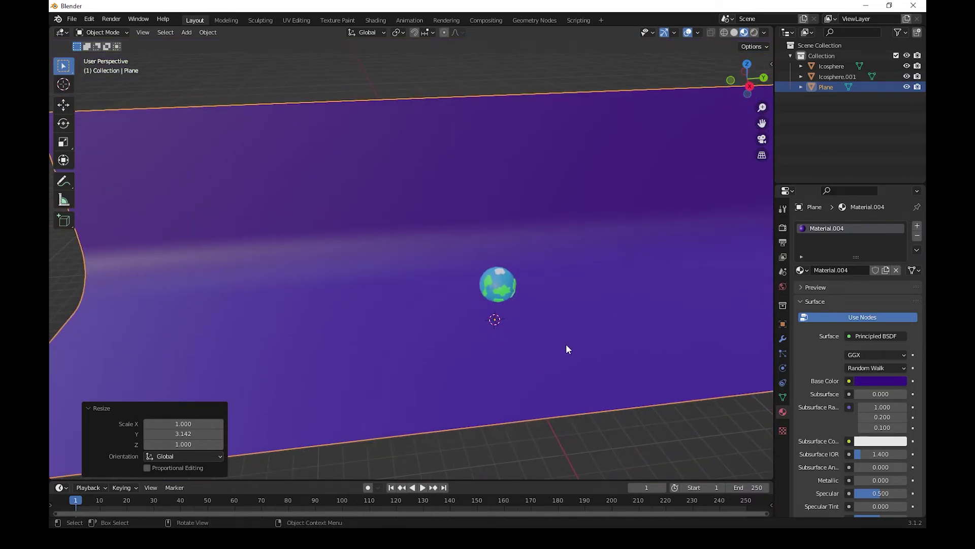
- Add a camera and raise it 5.8833 m along Z
{"action": "key", "text": "shift+a"}
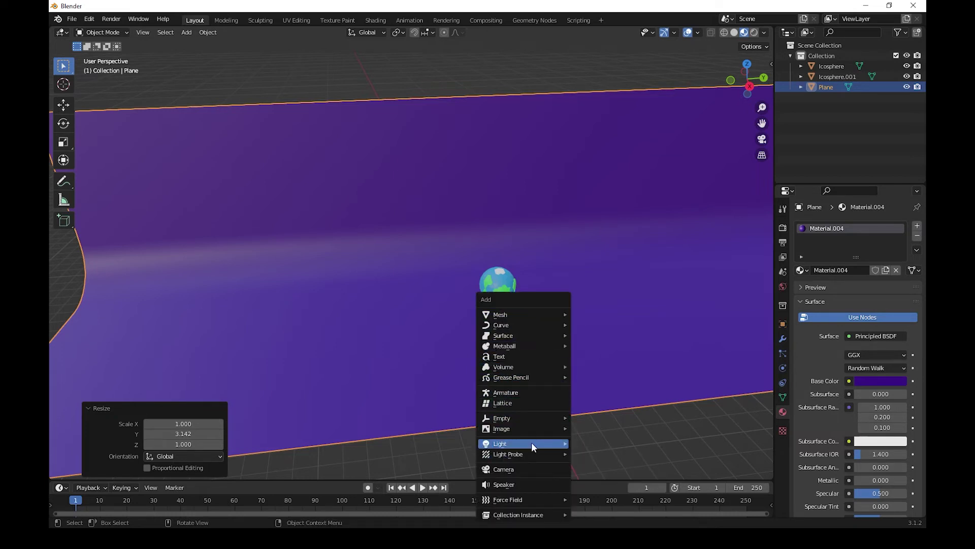
{"action": "left_click", "coordinate": [542, 470]}
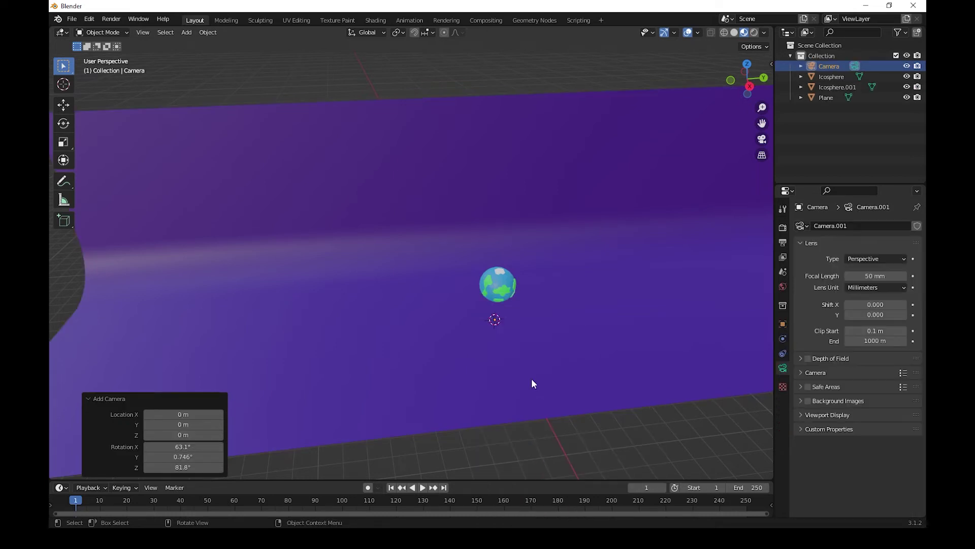
{"action": "mouse_move", "coordinate": [512, 361]}
{"action": "middle_mouse_down"}
{"action": "mouse_move", "coordinate": [514, 388]}
{"action": "mouse_move", "coordinate": [512, 342]}
{"action": "mouse_move", "coordinate": [497, 332]}
{"action": "middle_mouse_up"}
{"action": "key", "text": "g"}
{"action": "key", "text": "z"}
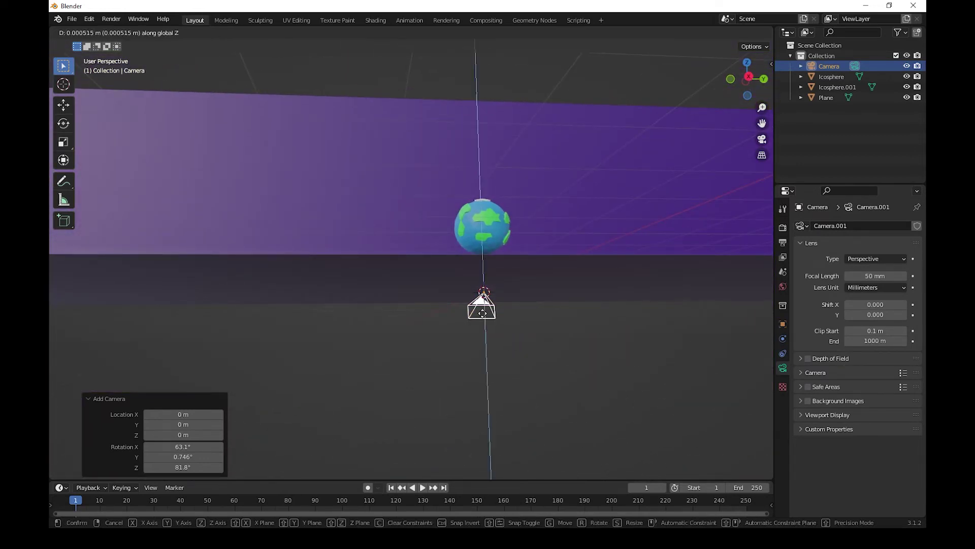
{"action": "left_click", "coordinate": [510, 159]}
{"action": "mouse_move", "coordinate": [511, 164]}
{"action": "middle_mouse_down"}
{"action": "mouse_move", "coordinate": [544, 235]}
{"action": "mouse_move", "coordinate": [539, 258]}
{"action": "mouse_move", "coordinate": [536, 239]}
{"action": "mouse_move", "coordinate": [544, 250]}
{"action": "middle_mouse_up"}
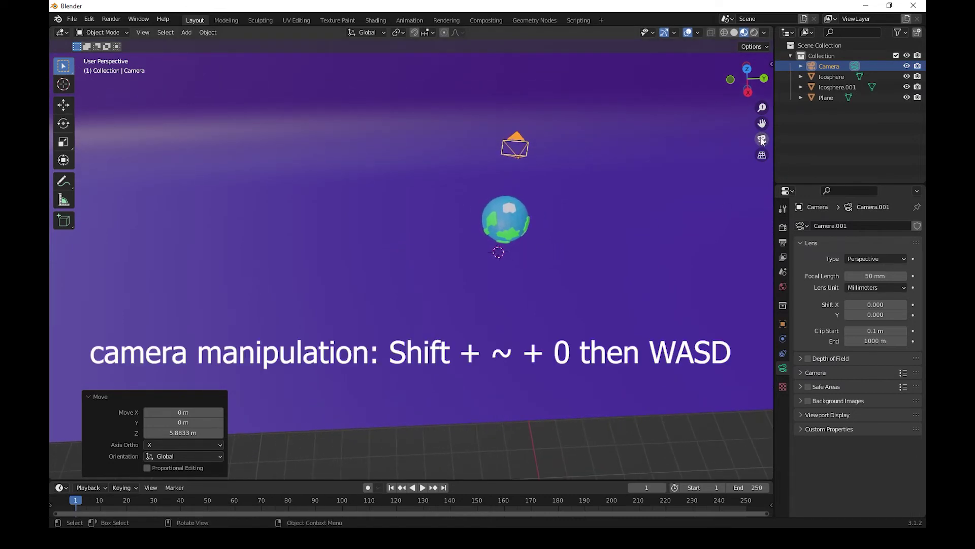
- Frame the globe in the camera view using walk navigation
{"action": "key", "text": "KP_0"}
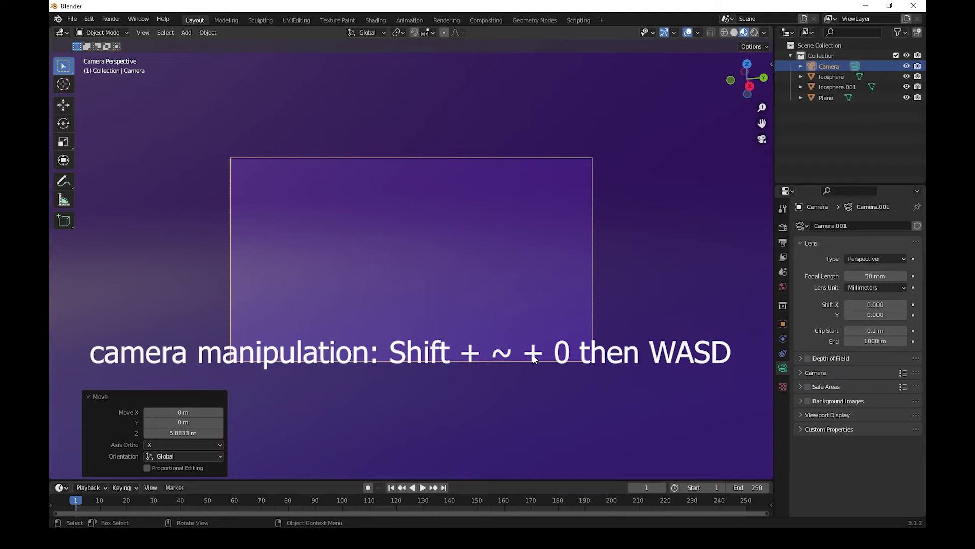
{"action": "key", "text": "shift"}
{"action": "key", "text": "shift+grave"}
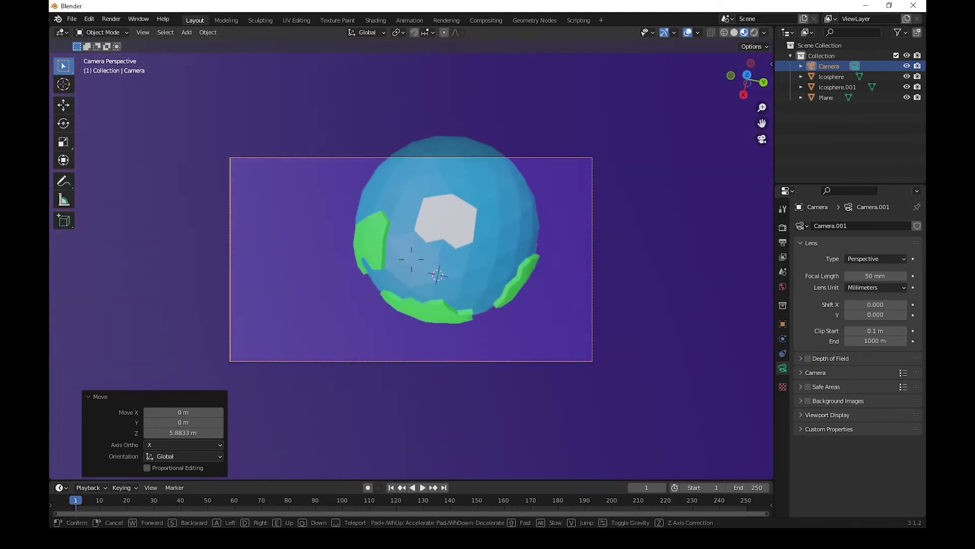
{"action": "key", "text": "w"}
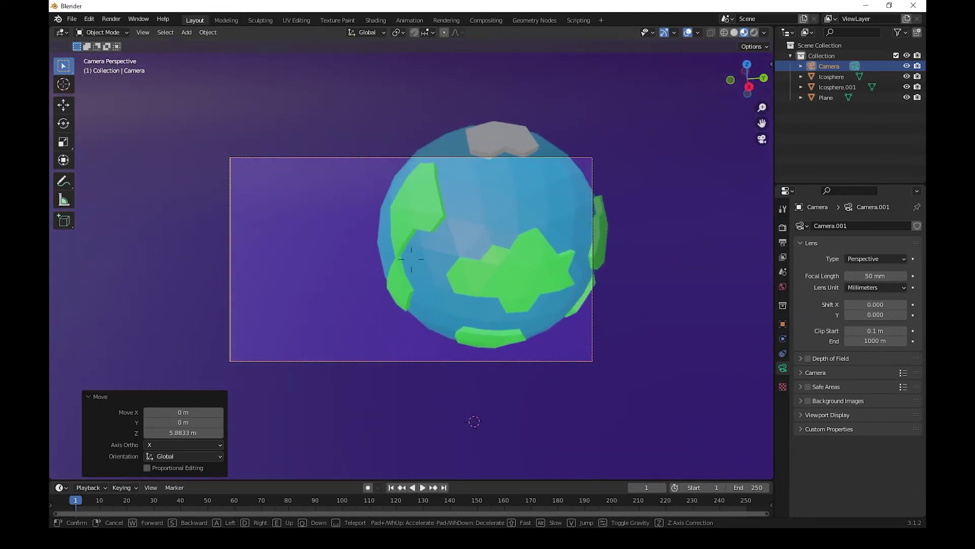
{"action": "key", "text": "s"}
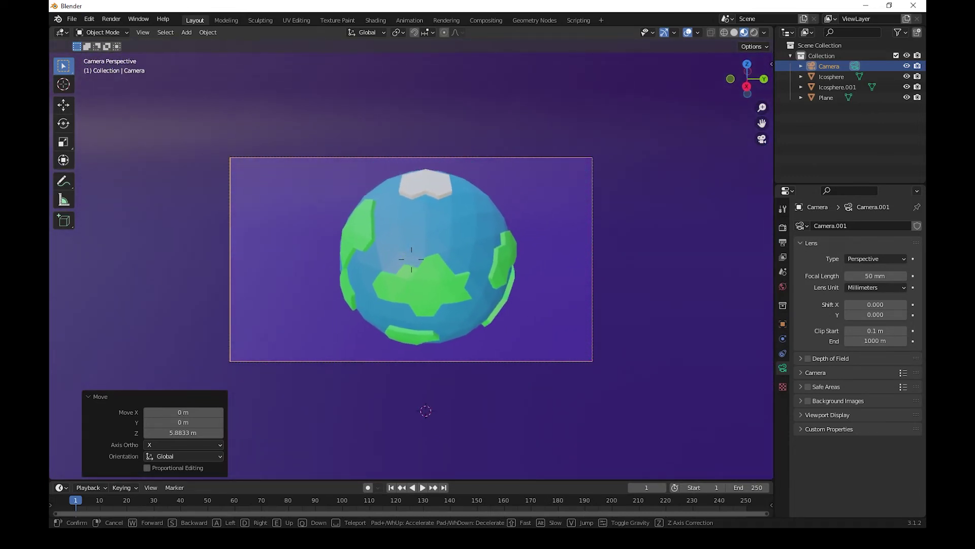
- Set the output Resolution X to 1080 for a 1080 × 1080 px render
{"action": "left_click", "coordinate": [412, 259]}
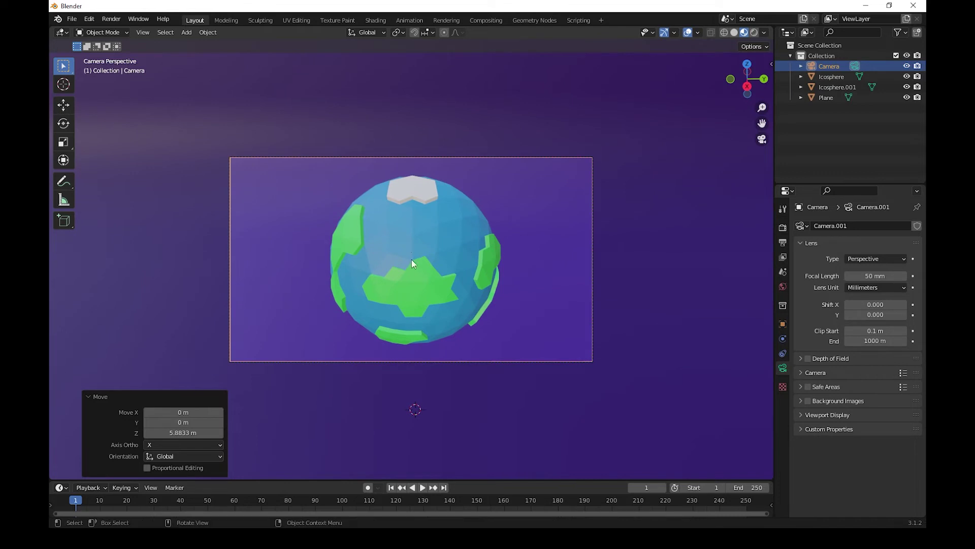
{"action": "left_click", "coordinate": [782, 227]}
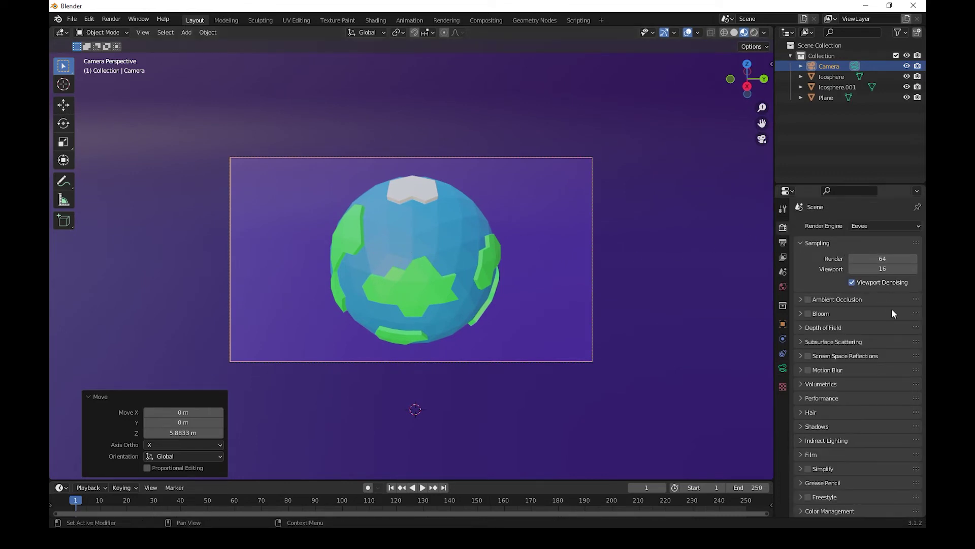
{"action": "left_click", "coordinate": [783, 242]}
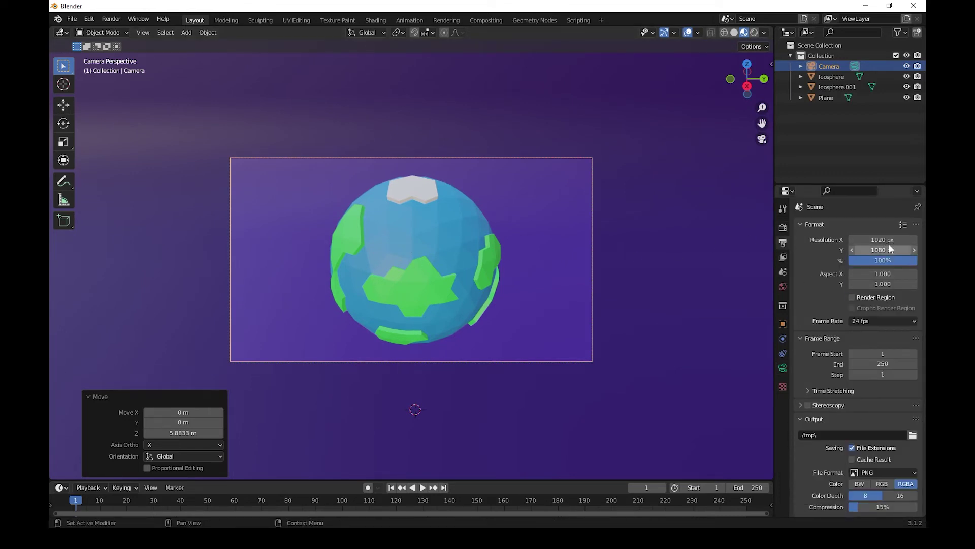
{"action": "left_click", "coordinate": [858, 239]}
{"action": "type", "text": "1080"}
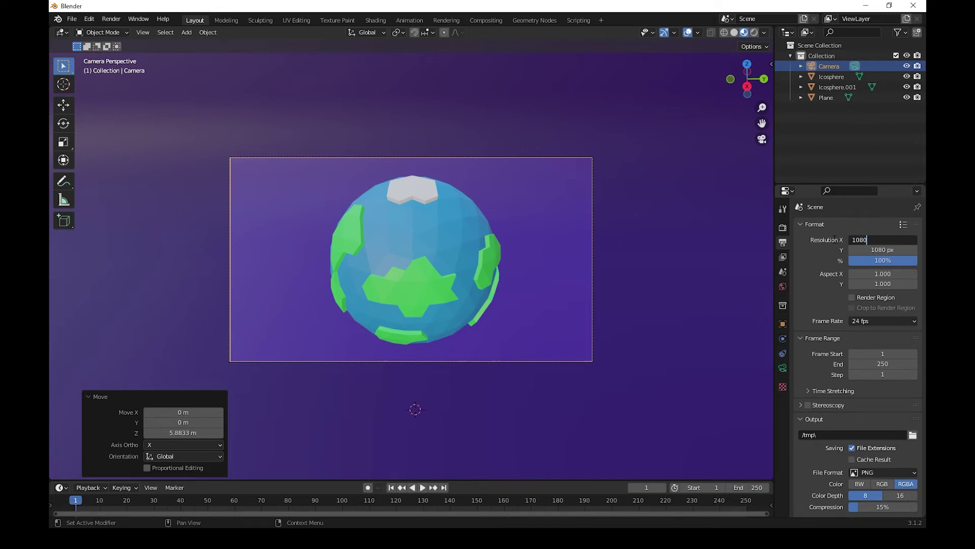
{"action": "key", "text": "Return"}
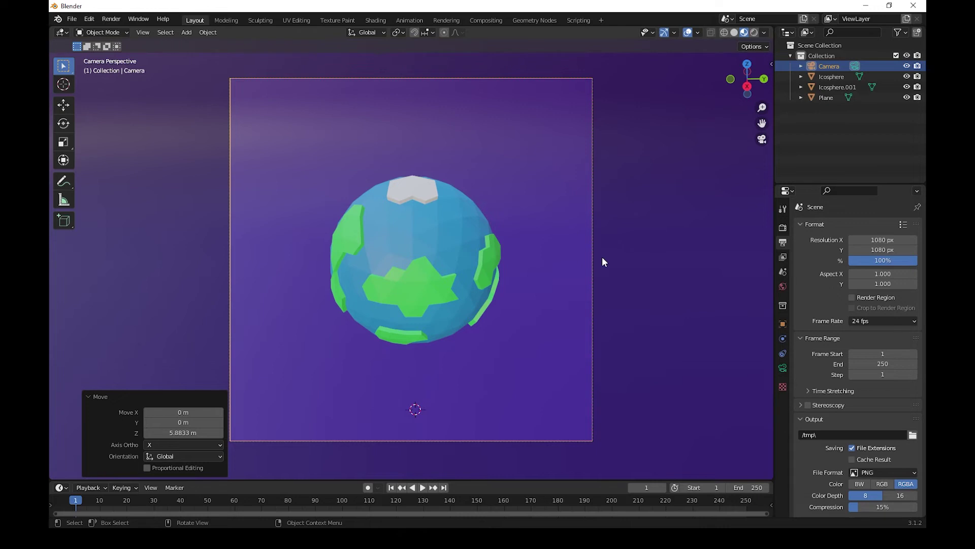
{"action": "scroll", "coordinate": [517, 333], "scroll_direction": "down", "scroll_amount": 3}
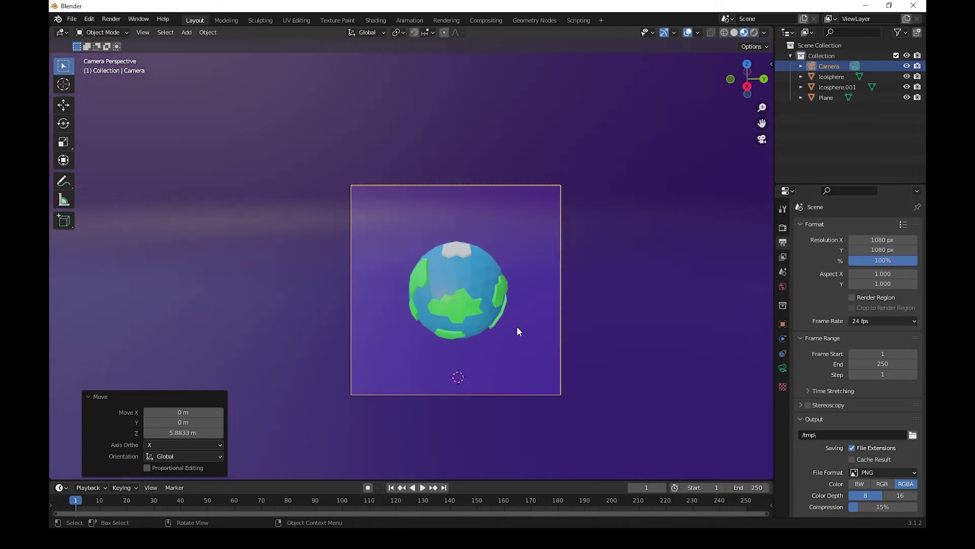
{"action": "scroll", "coordinate": [517, 326], "scroll_direction": "down", "scroll_amount": 1}
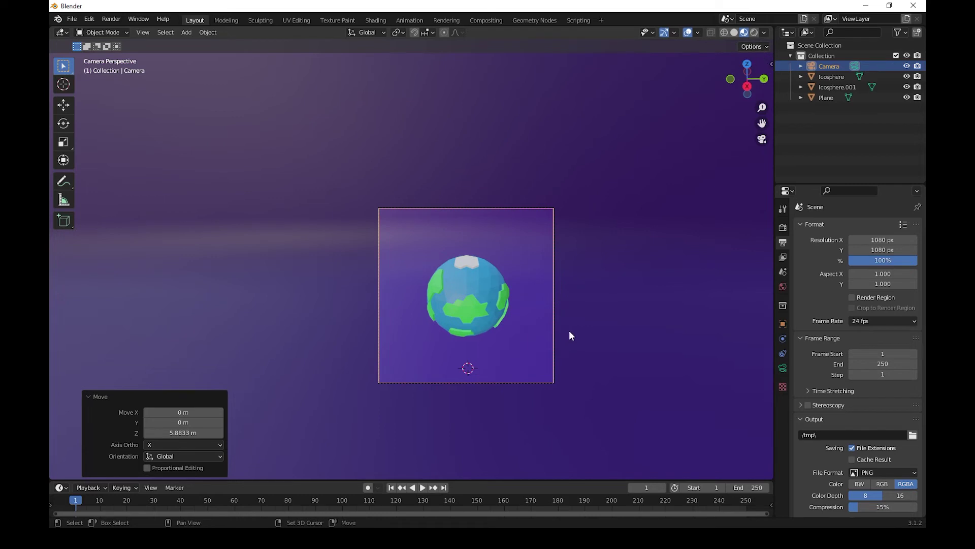
- Add an area light raised above the planet and switch to rendered shading
{"action": "key", "text": "shift+a"}
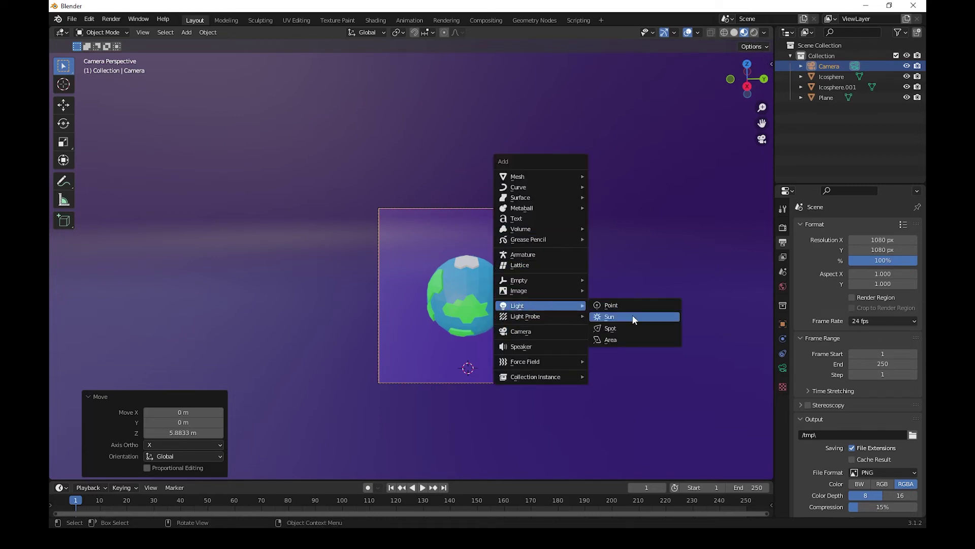
{"action": "left_click", "coordinate": [625, 339]}
{"action": "key", "text": "g"}
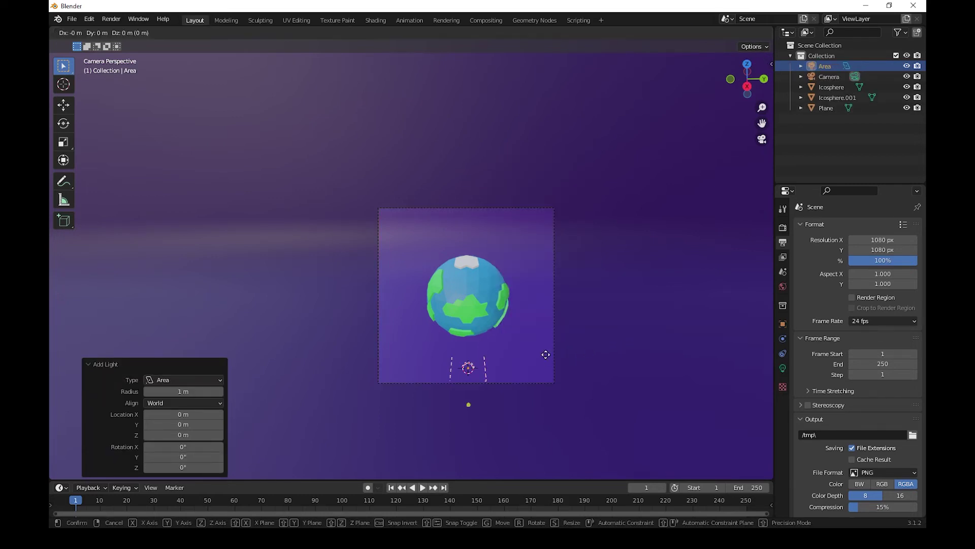
{"action": "key", "text": "z"}
{"action": "left_click", "coordinate": [552, 175]}
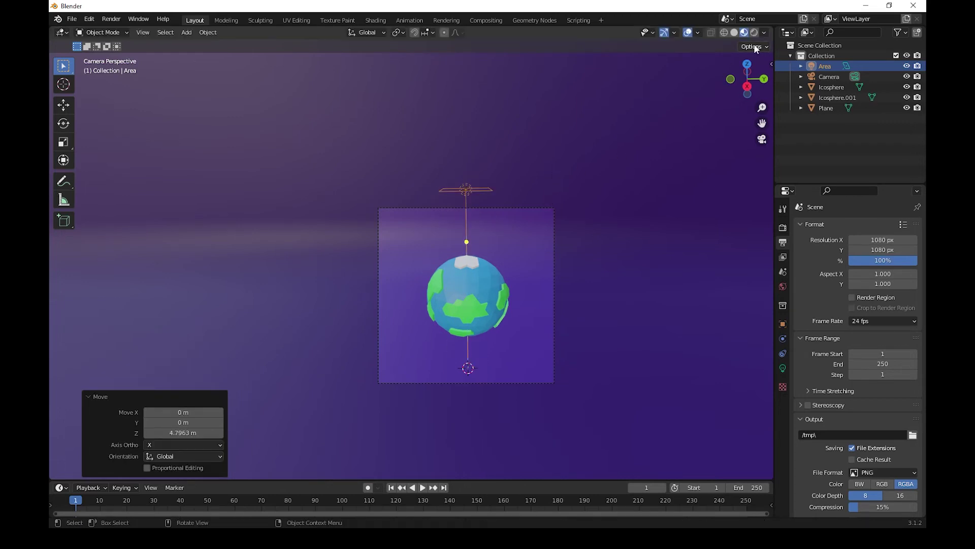
{"action": "left_click", "coordinate": [755, 29]}
{"action": "mouse_move", "coordinate": [555, 291]}
{"action": "middle_mouse_down"}
{"action": "mouse_move", "coordinate": [648, 291]}
{"action": "mouse_move", "coordinate": [668, 276]}
{"action": "mouse_move", "coordinate": [553, 282]}
{"action": "middle_mouse_up"}
{"action": "scroll", "coordinate": [554, 282], "scroll_direction": "down", "scroll_amount": 3}
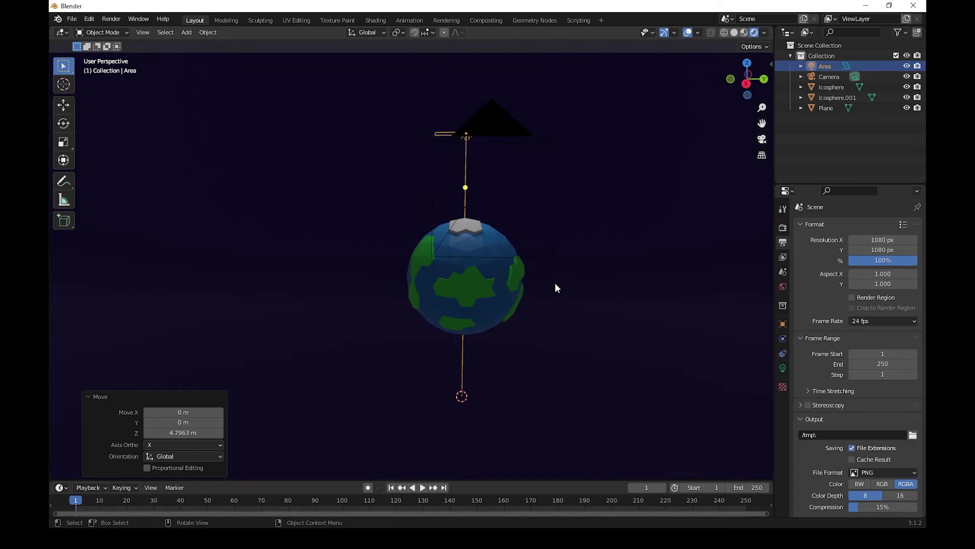
- Scale the area light to 1.742 and set its power to 19.8 W
{"action": "left_click", "coordinate": [762, 140]}
{"action": "left_click", "coordinate": [763, 141]}
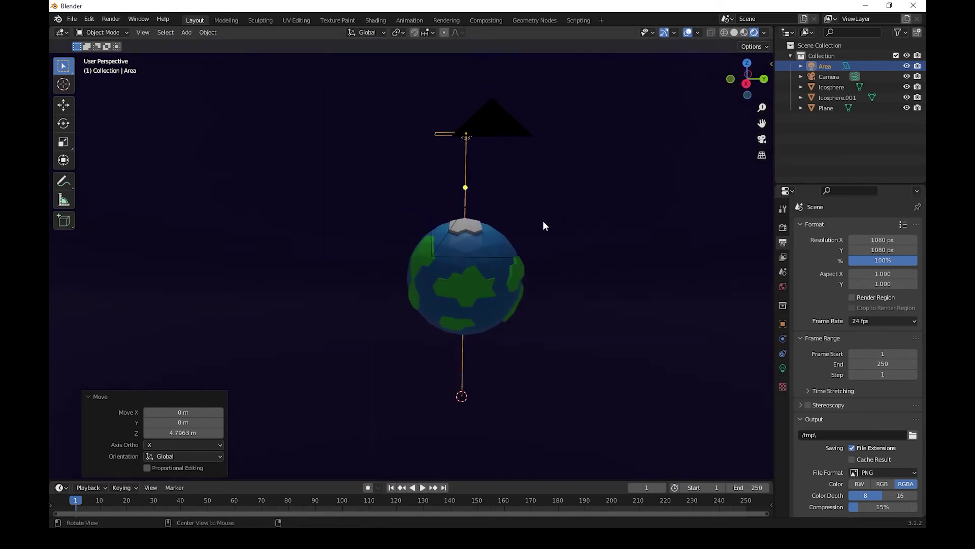
{"action": "mouse_move", "coordinate": [544, 220]}
{"action": "middle_mouse_down"}
{"action": "mouse_move", "coordinate": [582, 274]}
{"action": "mouse_move", "coordinate": [625, 282]}
{"action": "middle_mouse_up"}
{"action": "key", "text": "s"}
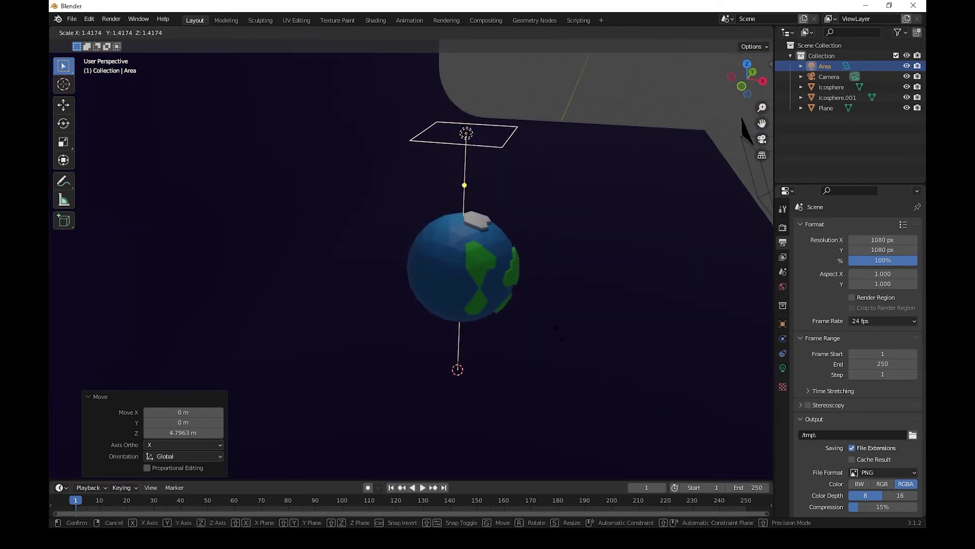
{"action": "key", "text": "Return"}
{"action": "left_click", "coordinate": [782, 368]}
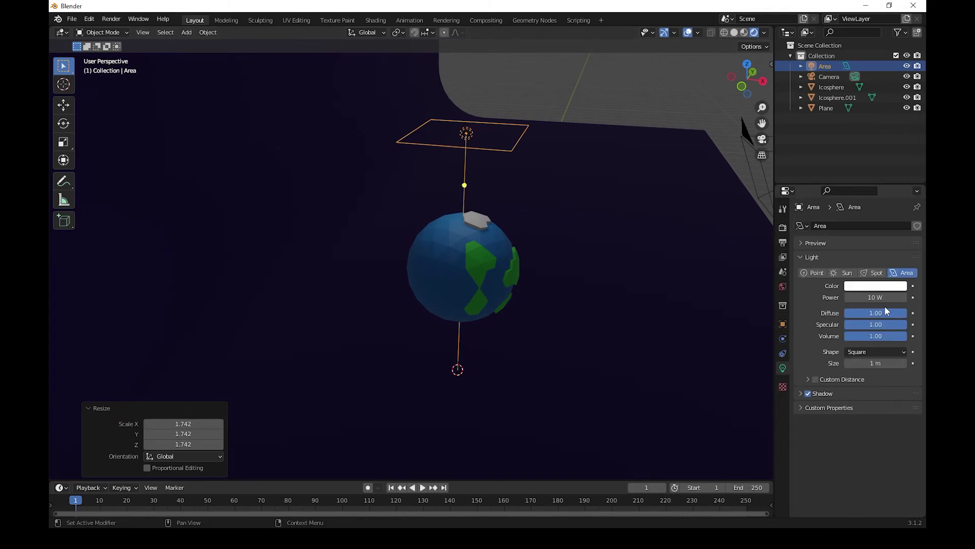
{"action": "left_click_drag", "start_coordinate": [870, 297], "coordinate": [887, 297]}
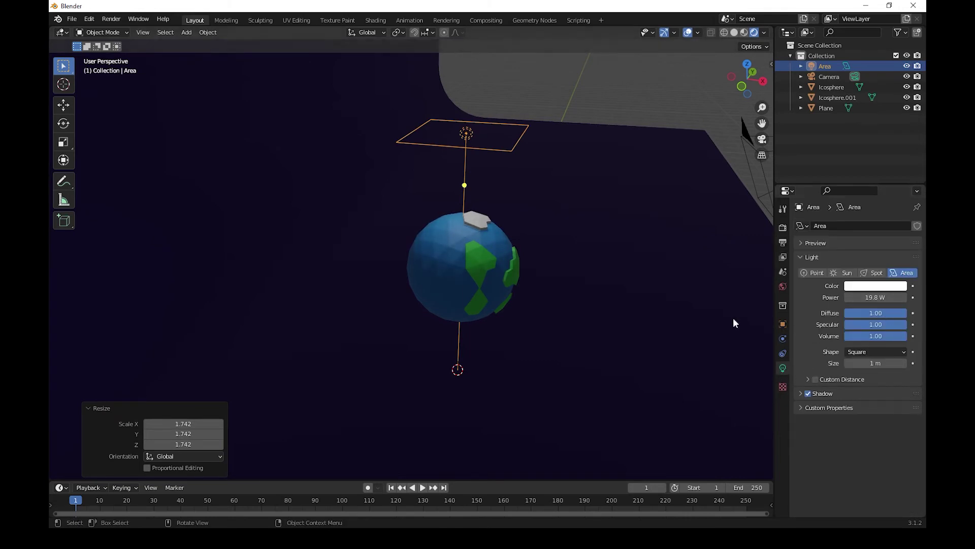
{"action": "middle_click_drag", "start_coordinate": [604, 314], "coordinate": [578, 312]}
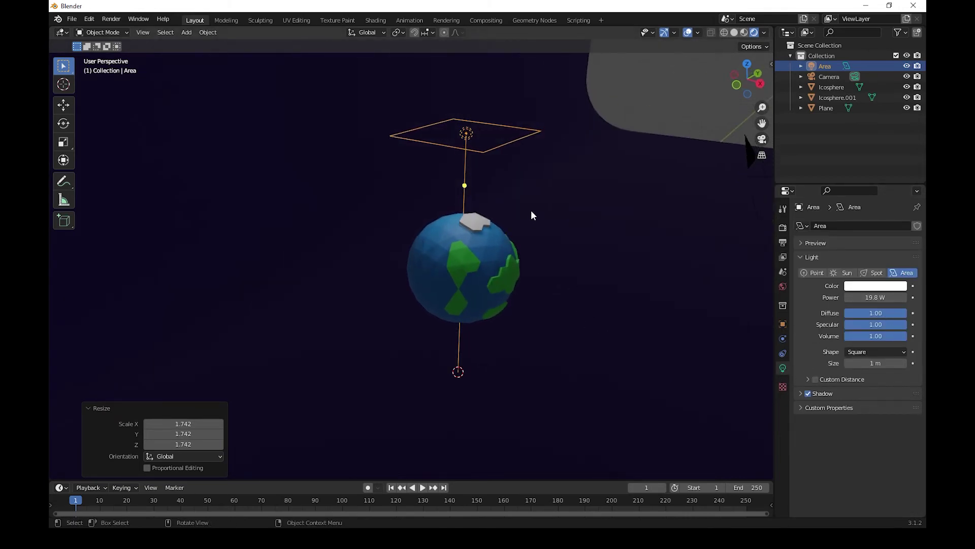
- Move the area light up and right and tilt it toward the planet
{"action": "key", "text": "g"}
{"action": "left_click", "coordinate": [632, 222]}
{"action": "key", "text": "r"}
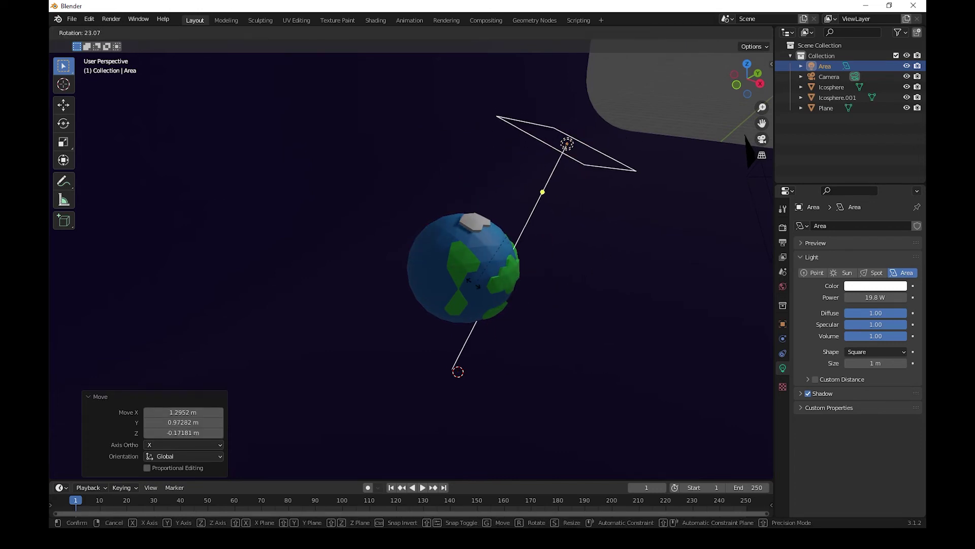
{"action": "left_click", "coordinate": [453, 267]}
{"action": "mouse_move", "coordinate": [575, 324]}
{"action": "middle_mouse_down"}
{"action": "mouse_move", "coordinate": [483, 315]}
{"action": "mouse_move", "coordinate": [530, 272]}
{"action": "middle_mouse_up"}
{"action": "key", "text": "r"}
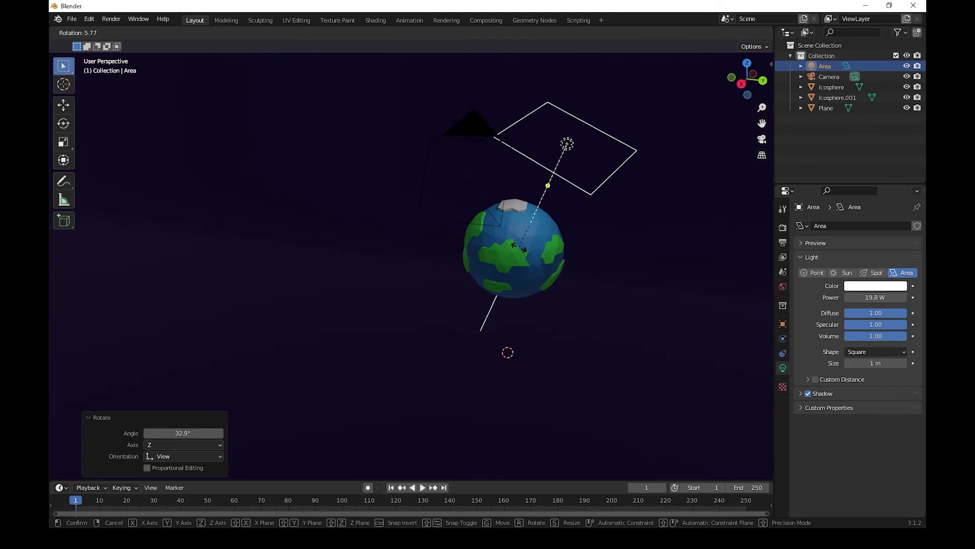
{"action": "left_click", "coordinate": [538, 264]}
{"action": "scroll", "coordinate": [559, 356], "scroll_direction": "down", "scroll_amount": 2}
{"action": "scroll", "coordinate": [554, 365], "scroll_direction": "down", "scroll_amount": 3, "text": "shift"}
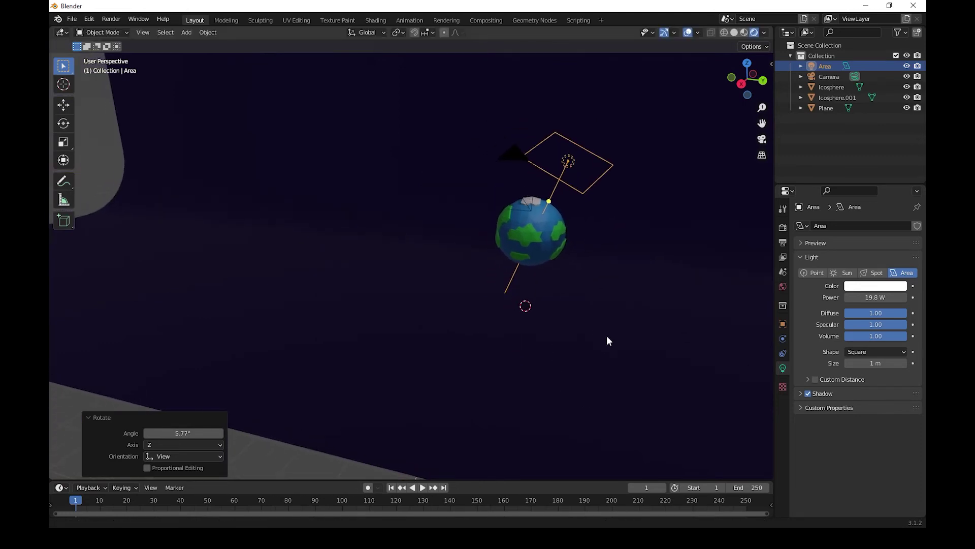
{"action": "key", "text": "shift+a"}
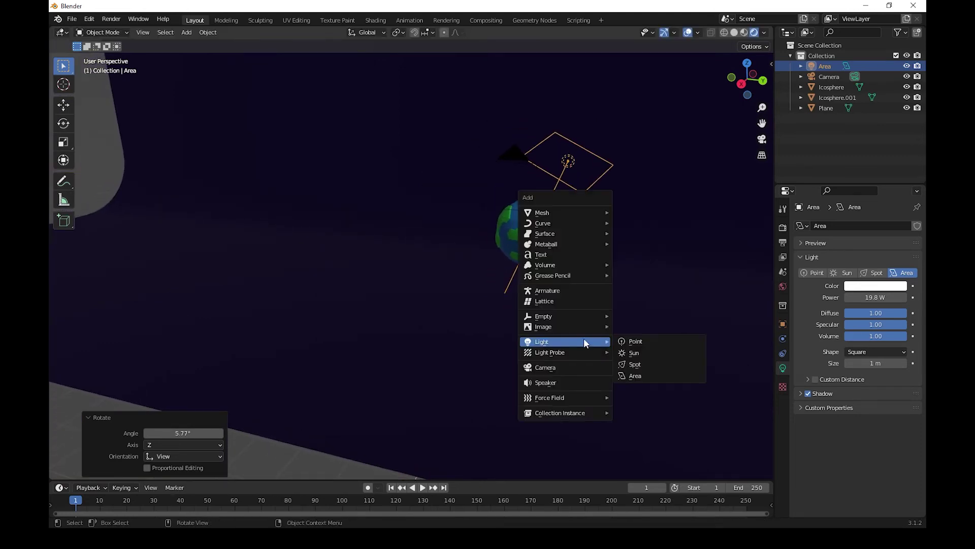
- Add a second area light, Area.001, and place it right of the planet
{"action": "left_click", "coordinate": [636, 376]}
{"action": "key", "text": "g"}
{"action": "key", "text": "z"}
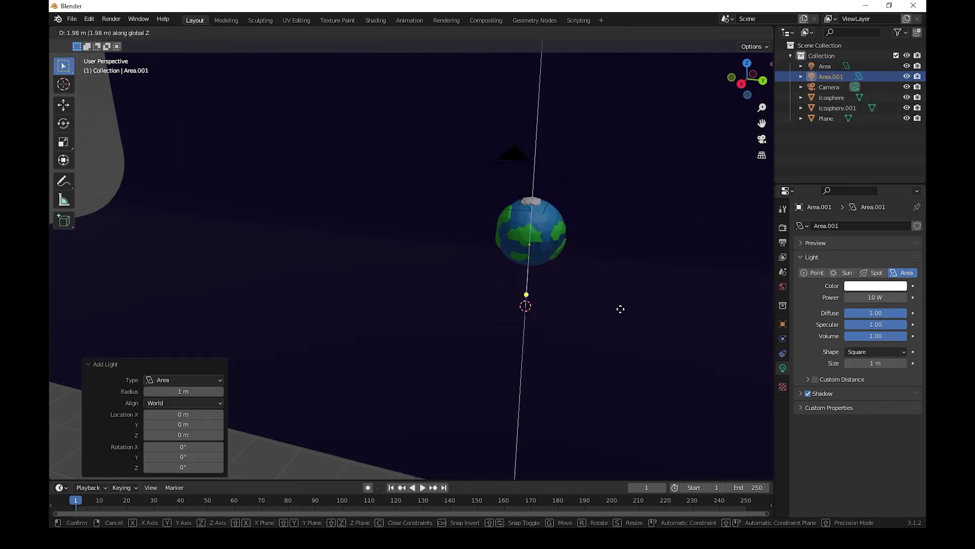
{"action": "left_click", "coordinate": [621, 256]}
{"action": "middle_click_drag", "start_coordinate": [621, 255], "coordinate": [651, 330]}
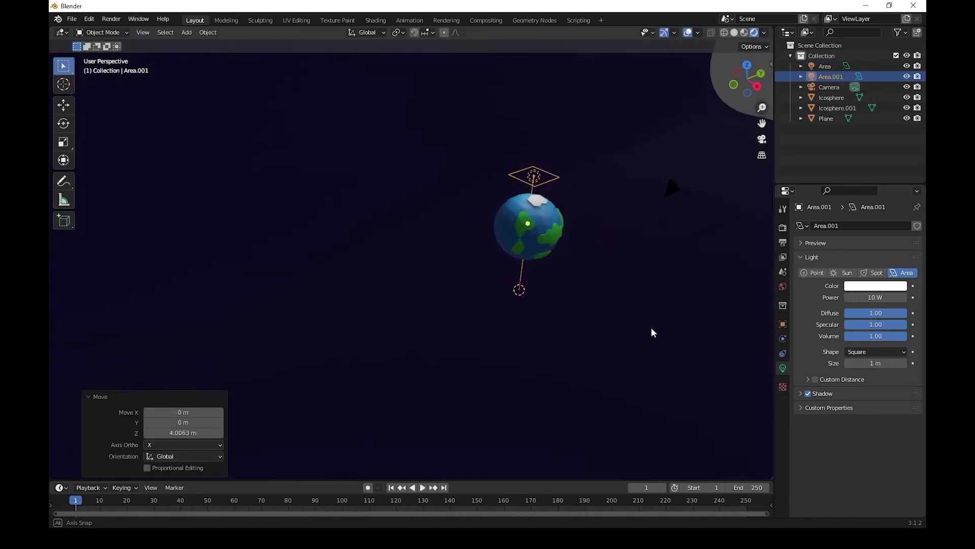
{"action": "key", "text": "g"}
{"action": "left_click", "coordinate": [706, 332]}
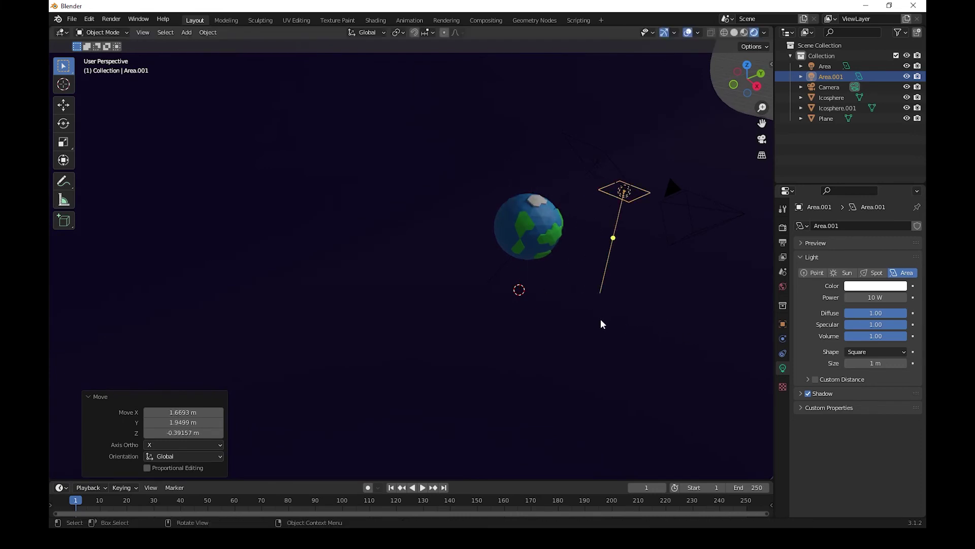
- Rotate Area.001 20° to face the globe and enlarge it
{"action": "key", "text": "r"}
{"action": "left_click", "coordinate": [643, 286]}
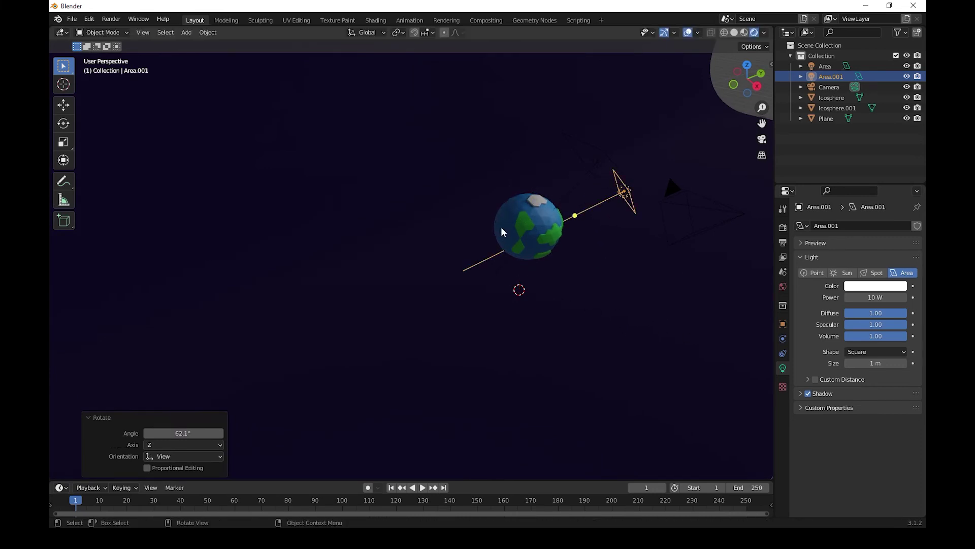
{"action": "middle_click_drag", "start_coordinate": [654, 295], "coordinate": [525, 288]}
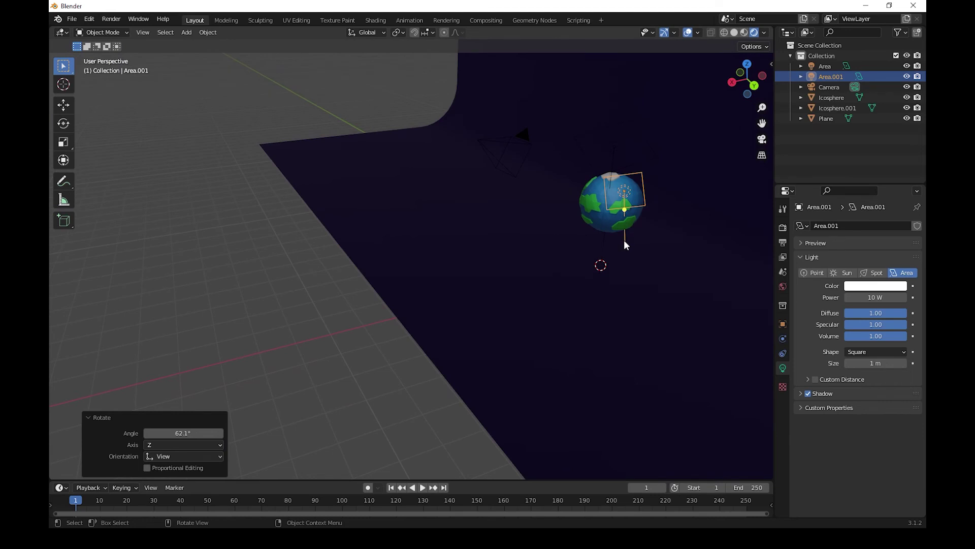
{"action": "key", "text": "r"}
{"action": "left_click", "coordinate": [607, 225]}
{"action": "middle_click_drag", "start_coordinate": [634, 249], "coordinate": [635, 276]}
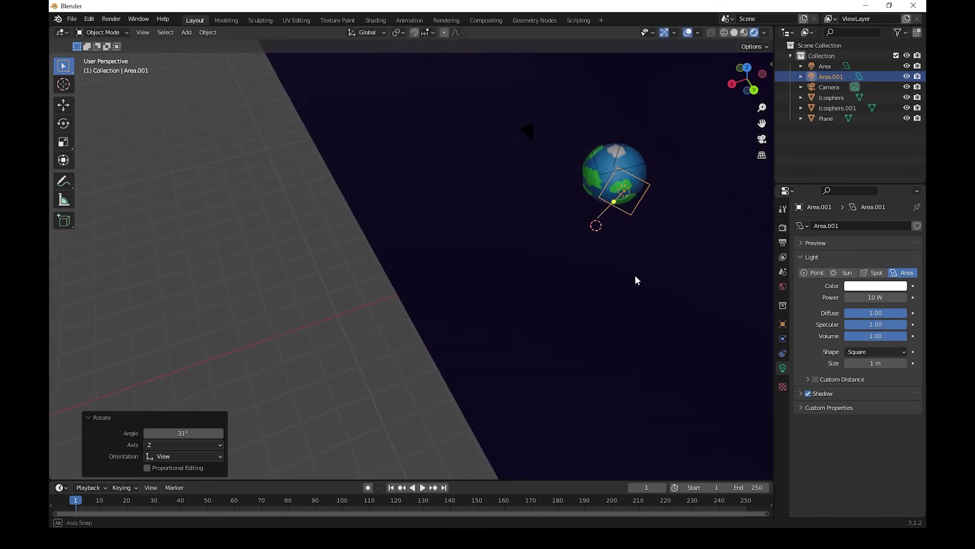
{"action": "key", "text": "s"}
{"action": "left_click", "coordinate": [695, 277]}
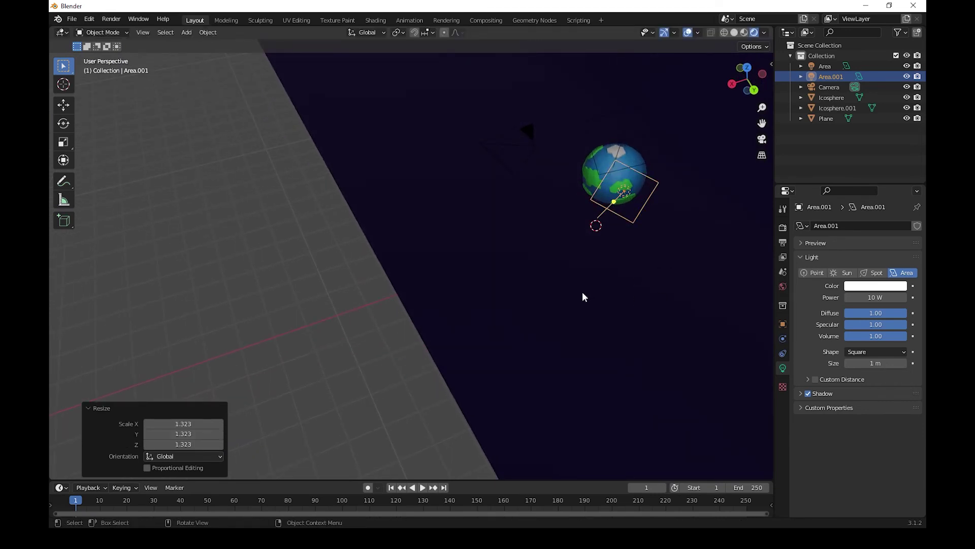
{"action": "middle_click_drag", "start_coordinate": [584, 294], "coordinate": [701, 257]}
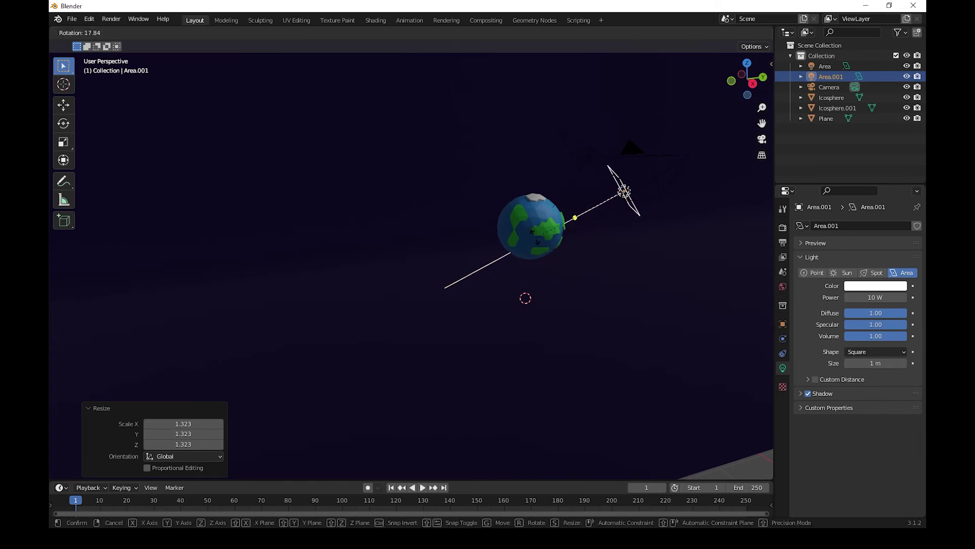
{"action": "left_click", "coordinate": [533, 234]}
{"action": "middle_click_drag", "start_coordinate": [532, 234], "coordinate": [596, 266]}
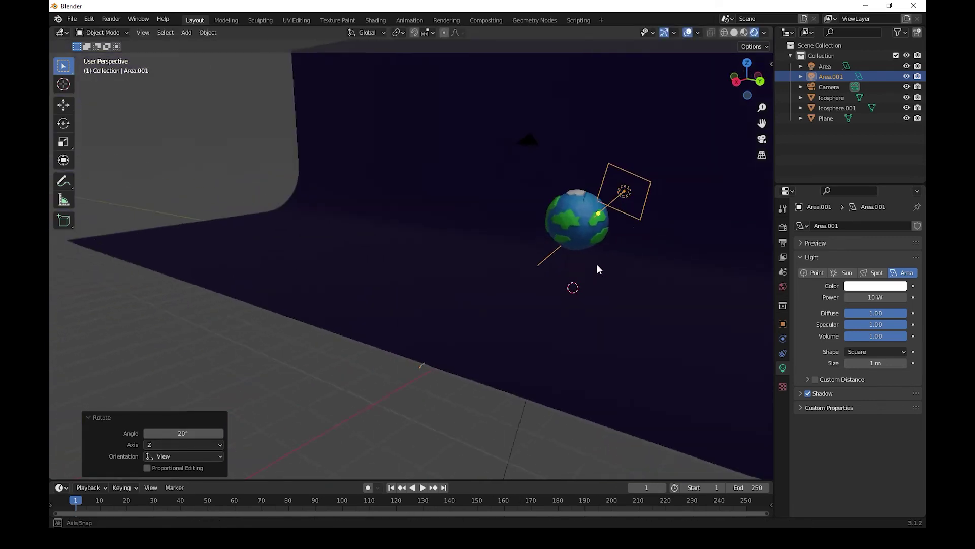
- Check the two-light setup through the camera view
{"action": "left_click", "coordinate": [762, 139]}
{"action": "scroll", "coordinate": [512, 309], "scroll_direction": "up", "scroll_amount": 2}
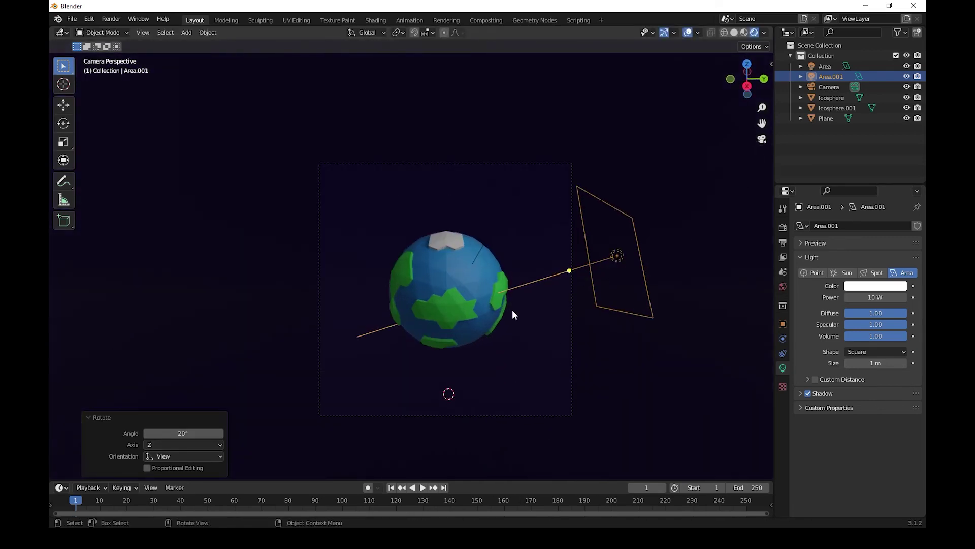
{"action": "scroll", "coordinate": [510, 311], "scroll_direction": "up", "scroll_amount": 1}
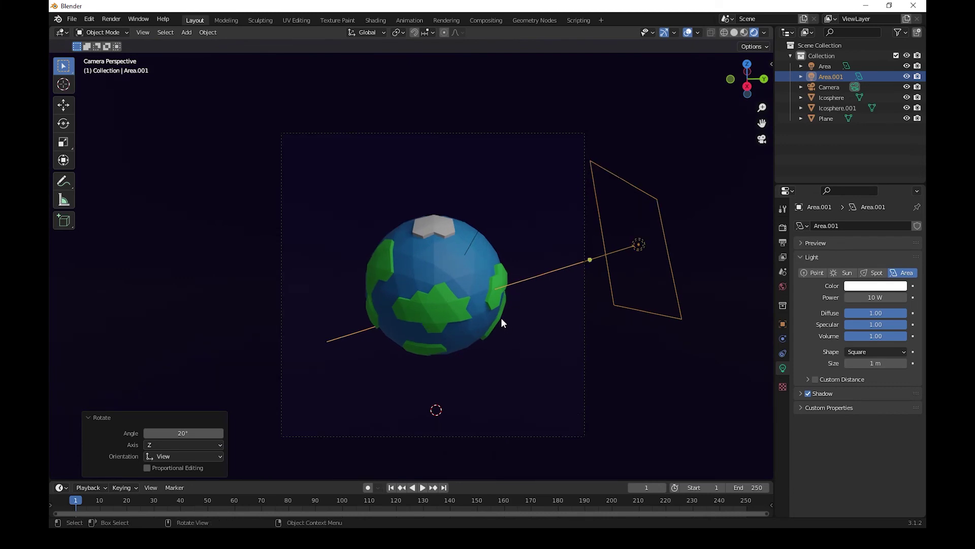
{"action": "scroll", "coordinate": [504, 316], "scroll_direction": "up", "scroll_amount": 1}
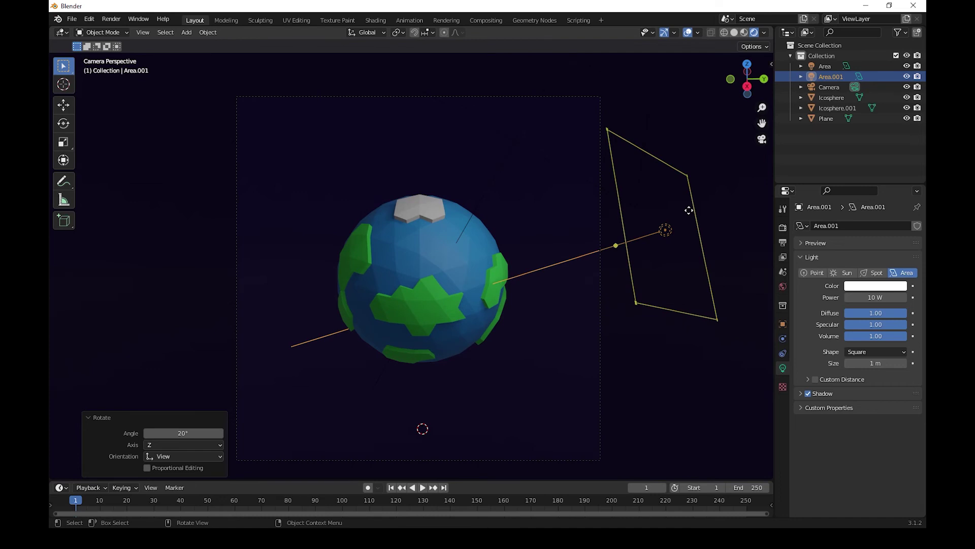
{"action": "scroll", "coordinate": [492, 385], "scroll_direction": "down", "scroll_amount": 2}
{"action": "scroll", "coordinate": [489, 378], "scroll_direction": "down", "scroll_amount": 1}
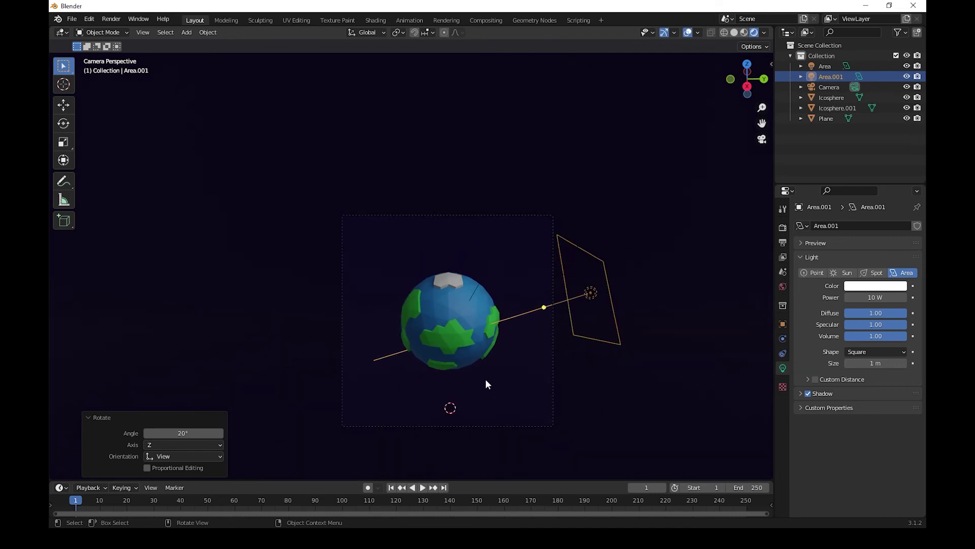
{"action": "key", "text": "shift+a"}
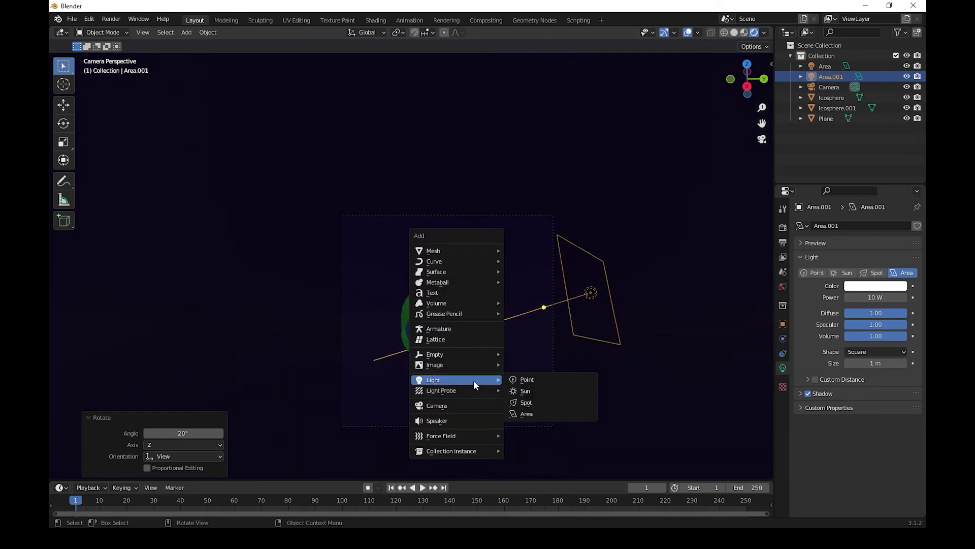
{"action": "mouse_move", "coordinate": [433, 379]}
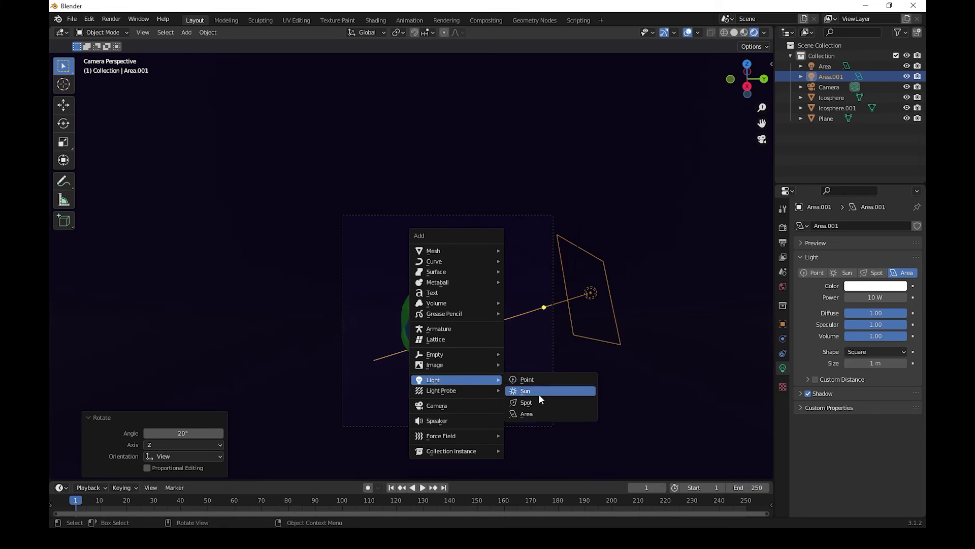
- Add a third area light, Area.002, and lower it beneath the globe
{"action": "left_click", "coordinate": [534, 413]}
{"action": "mouse_move", "coordinate": [529, 414]}
{"action": "middle_mouse_down"}
{"action": "mouse_move", "coordinate": [493, 393]}
{"action": "mouse_move", "coordinate": [567, 405]}
{"action": "mouse_move", "coordinate": [533, 409]}
{"action": "mouse_move", "coordinate": [587, 394]}
{"action": "mouse_move", "coordinate": [518, 394]}
{"action": "mouse_move", "coordinate": [574, 394]}
{"action": "middle_mouse_up"}
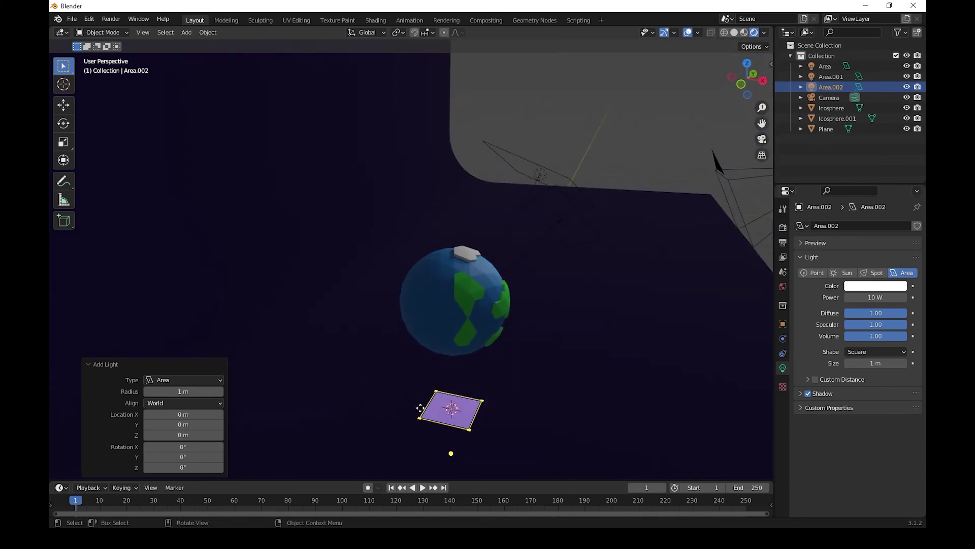
{"action": "key", "text": "g"}
{"action": "key", "text": "z"}
{"action": "left_click", "coordinate": [409, 322]}
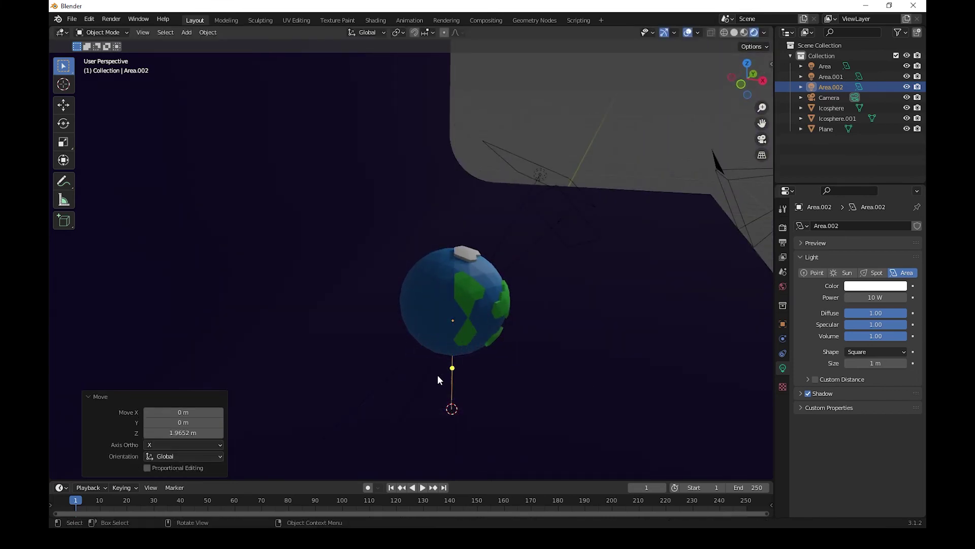
{"action": "mouse_move", "coordinate": [438, 377]}
{"action": "middle_mouse_down"}
{"action": "mouse_move", "coordinate": [433, 397]}
{"action": "mouse_move", "coordinate": [468, 389]}
{"action": "middle_mouse_up"}
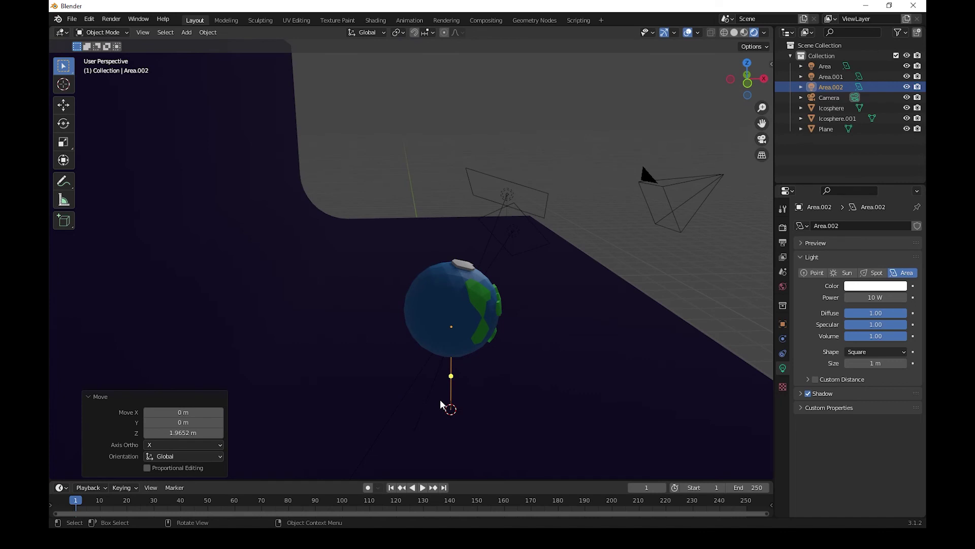
{"action": "key", "text": "g"}
{"action": "key", "text": "z"}
{"action": "left_click", "coordinate": [440, 438]}
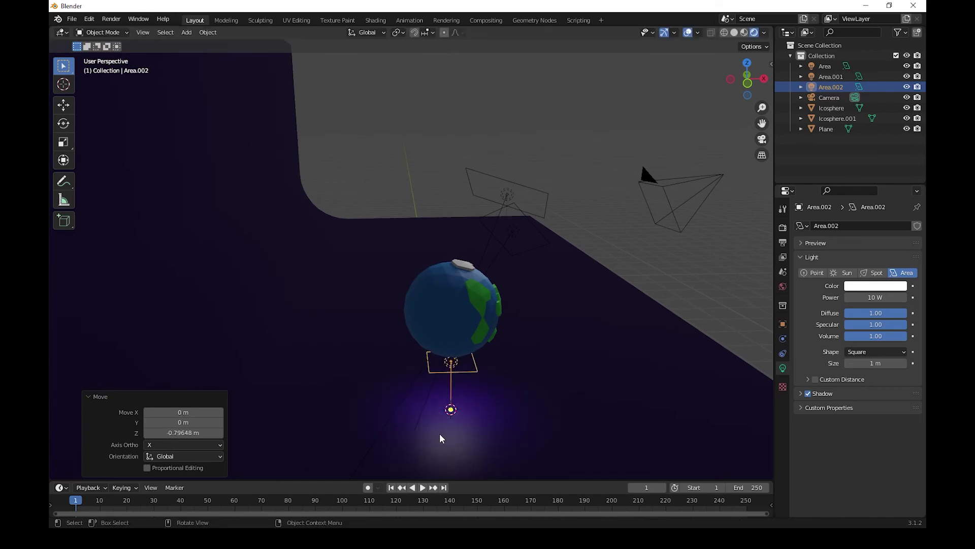
- Tilt Area.002 28.9° up toward the planet and adjust its position
{"action": "key", "text": "r"}
{"action": "left_click", "coordinate": [406, 420]}
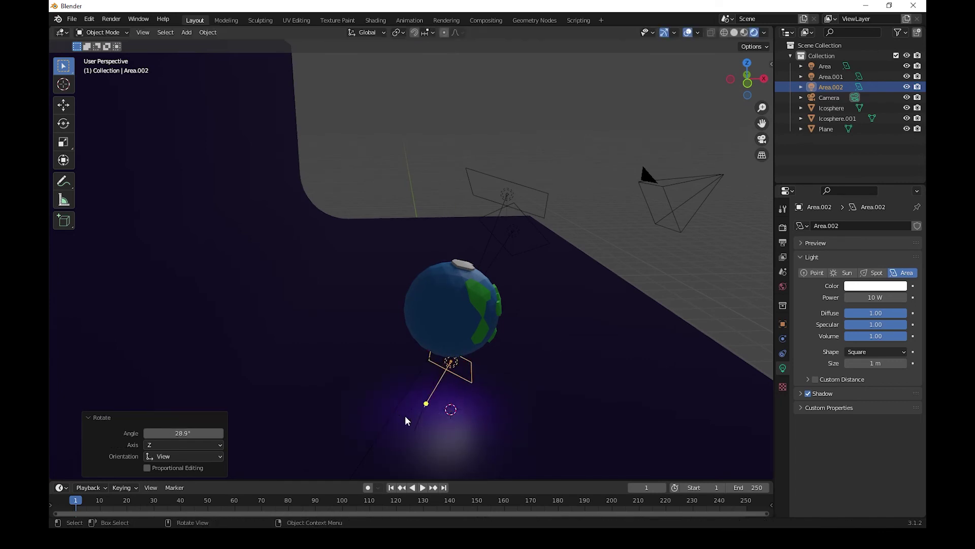
{"action": "key", "text": "g"}
{"action": "left_click", "coordinate": [398, 413]}
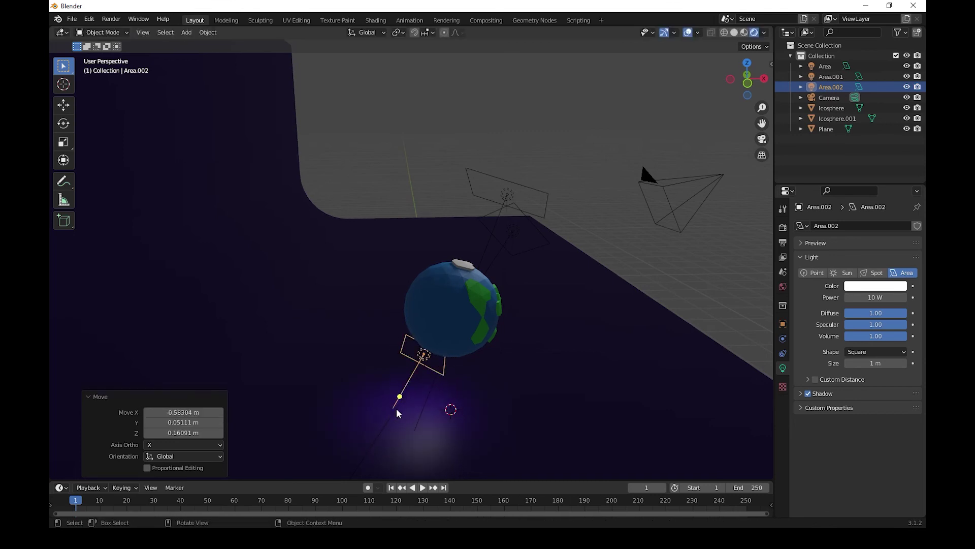
{"action": "mouse_move", "coordinate": [397, 413]}
{"action": "middle_mouse_down"}
{"action": "mouse_move", "coordinate": [507, 418]}
{"action": "mouse_move", "coordinate": [428, 422]}
{"action": "middle_mouse_up"}
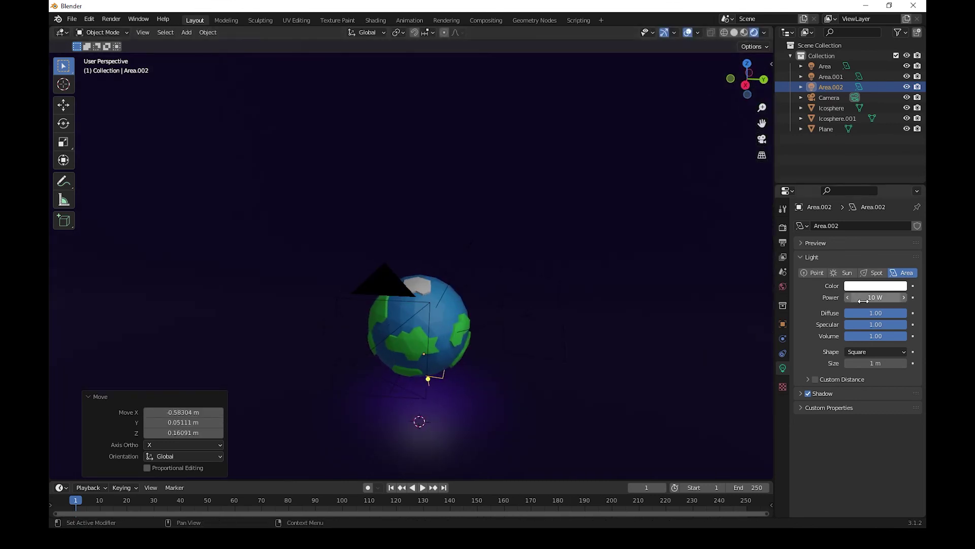
- Raise Area.002's power from 10 W to 31 W and view through the camera
{"action": "left_click_drag", "start_coordinate": [863, 301], "coordinate": [901, 297]}
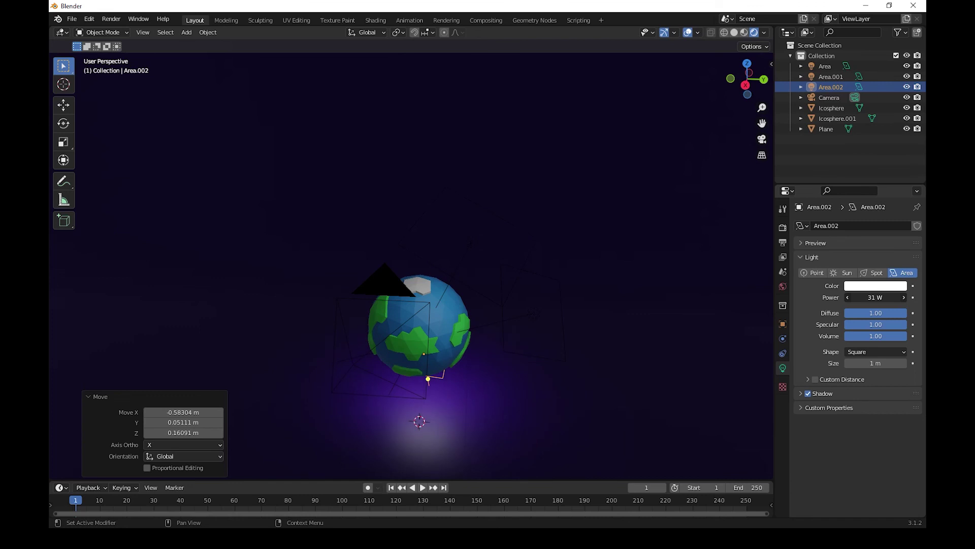
{"action": "left_click", "coordinate": [761, 140]}
{"action": "scroll", "coordinate": [478, 406], "scroll_direction": "up", "scroll_amount": 3}
{"action": "scroll", "coordinate": [479, 405], "scroll_direction": "up", "scroll_amount": 1}
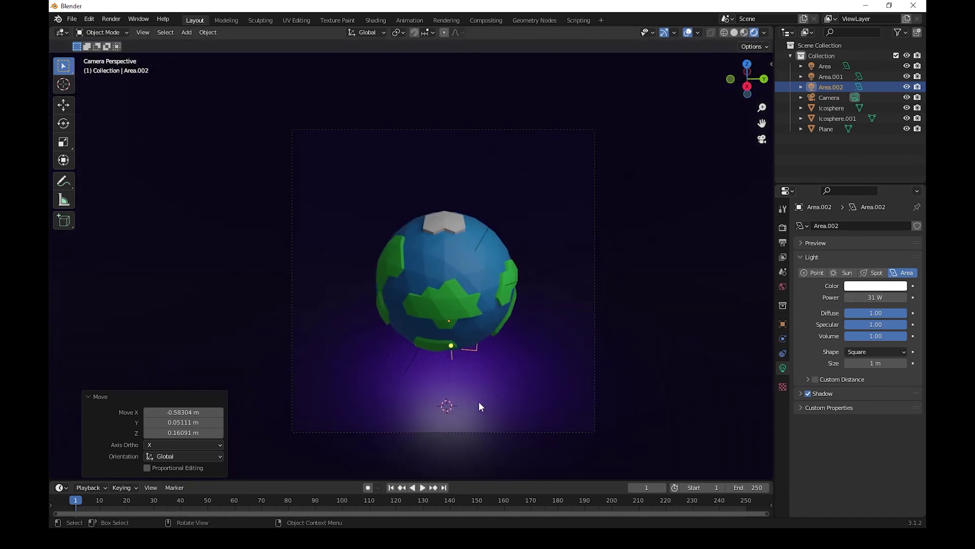
- Nudge the lower area light Area.002 slightly under the planet and check a test render
{"action": "key", "text": "g"}
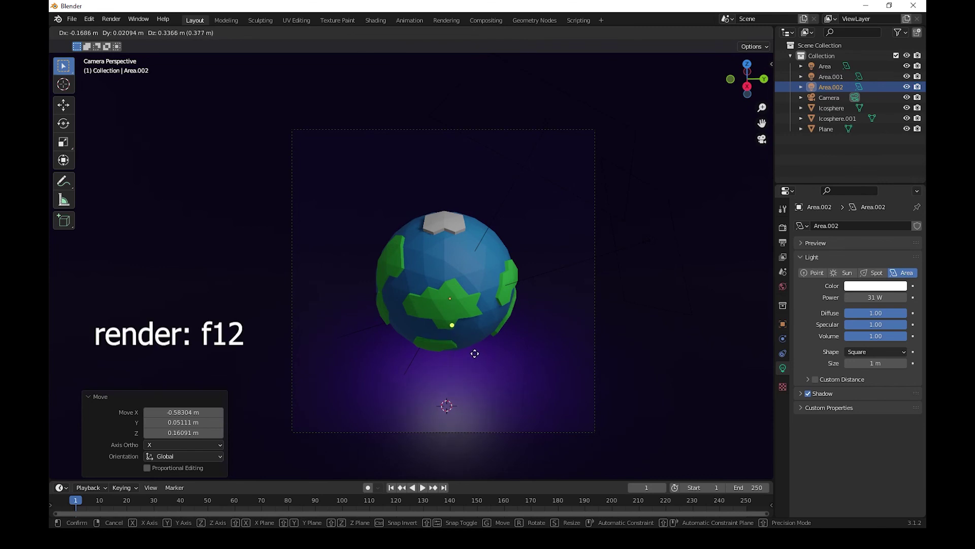
{"action": "left_click", "coordinate": [481, 358]}
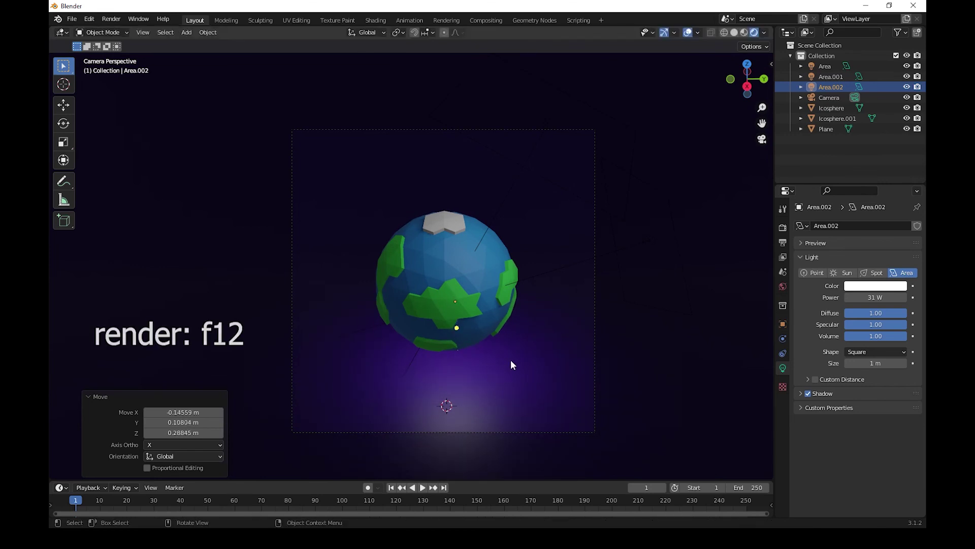
{"action": "key", "text": "F12"}
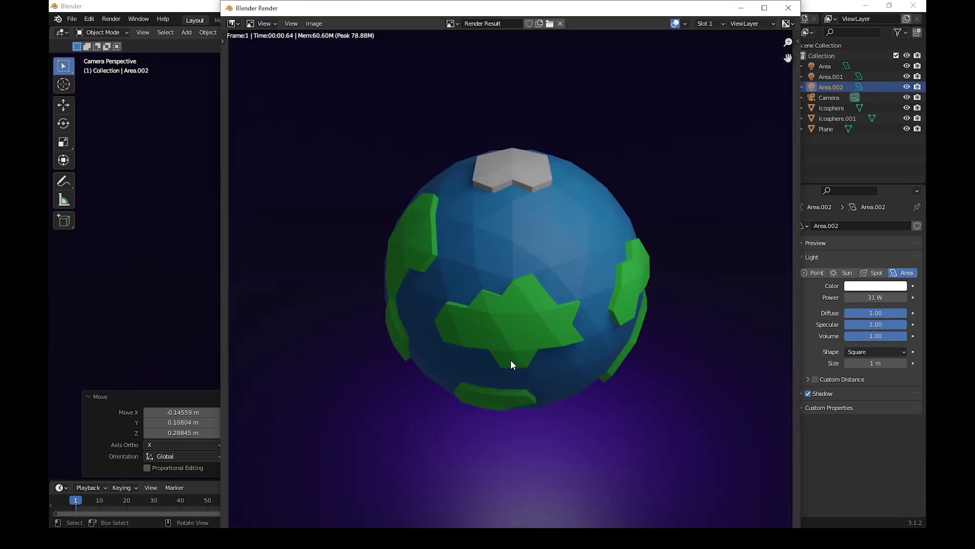
{"action": "left_click", "coordinate": [788, 8]}
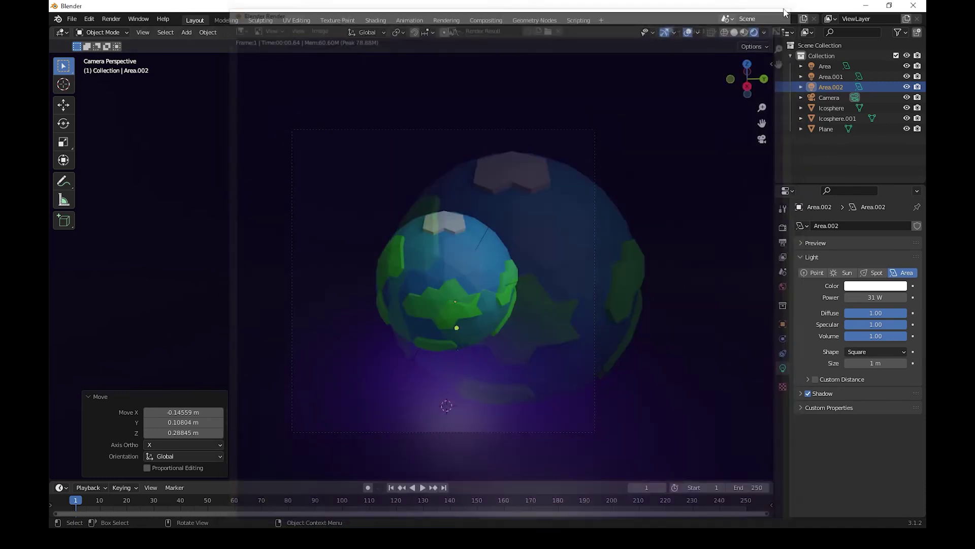
- In Render Properties, set Color Management to the Filmic view with the High Contrast look
{"action": "left_click", "coordinate": [782, 225]}
{"action": "scroll", "coordinate": [837, 403], "scroll_direction": "down", "scroll_amount": 4}
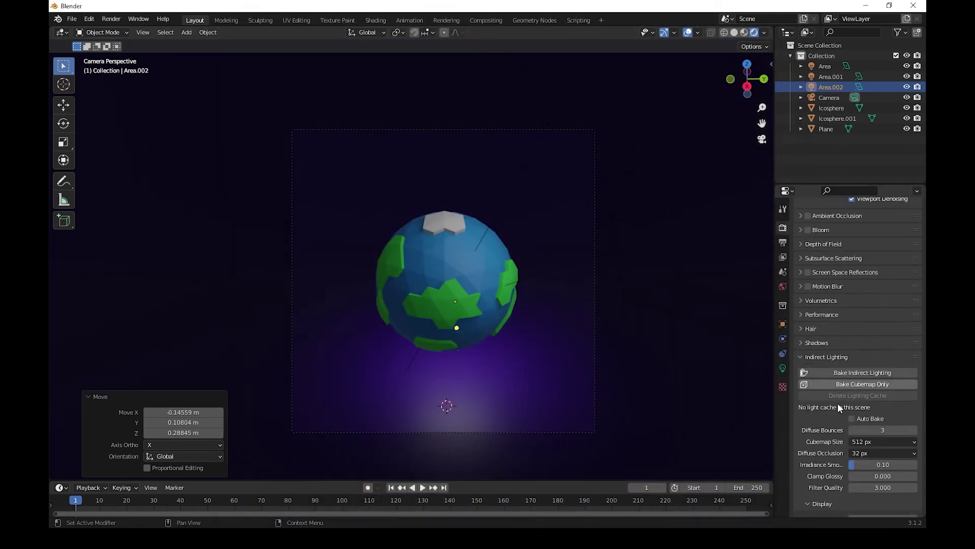
{"action": "scroll", "coordinate": [838, 402], "scroll_direction": "down", "scroll_amount": 3}
{"action": "left_click", "coordinate": [804, 298]}
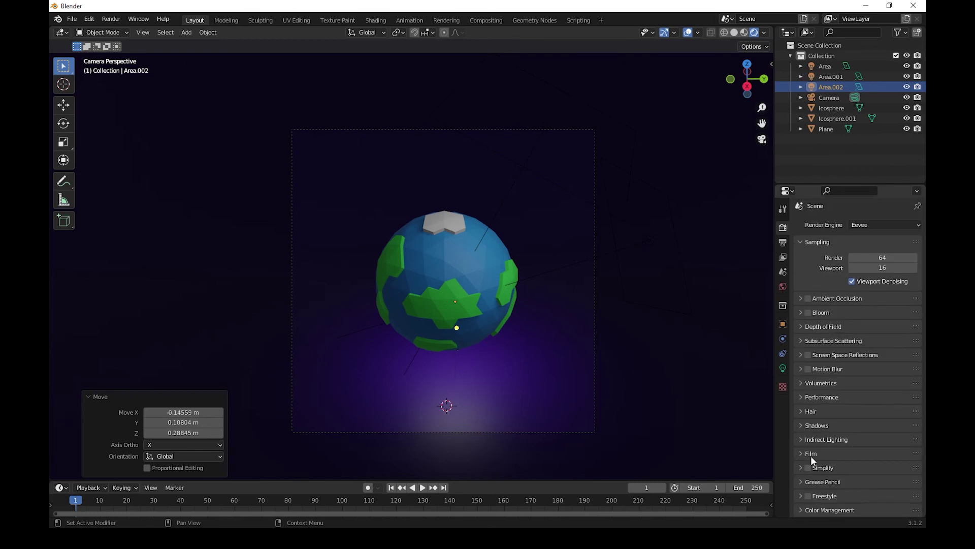
{"action": "left_click", "coordinate": [812, 511]}
{"action": "scroll", "coordinate": [823, 477], "scroll_direction": "down", "scroll_amount": 3}
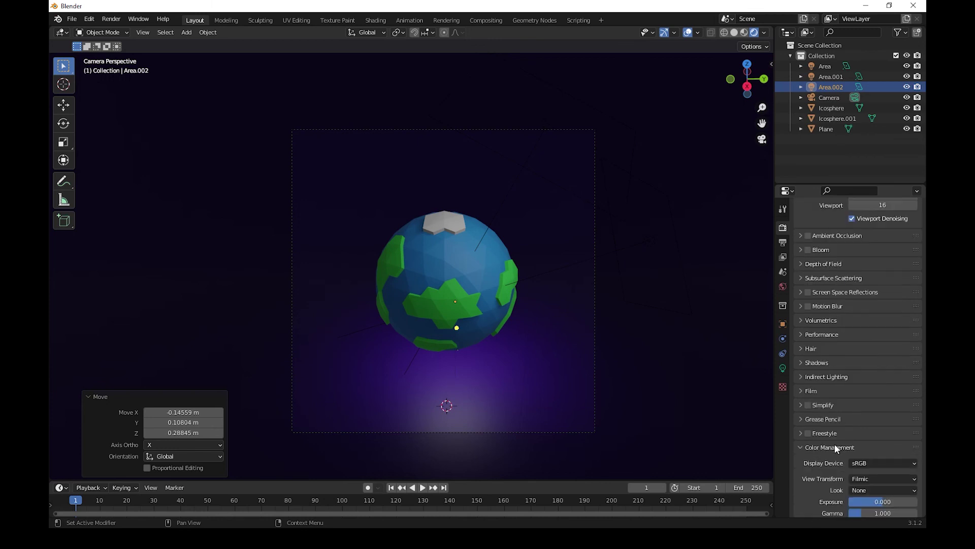
{"action": "scroll", "coordinate": [836, 440], "scroll_direction": "down", "scroll_amount": 2}
{"action": "left_click", "coordinate": [867, 454]}
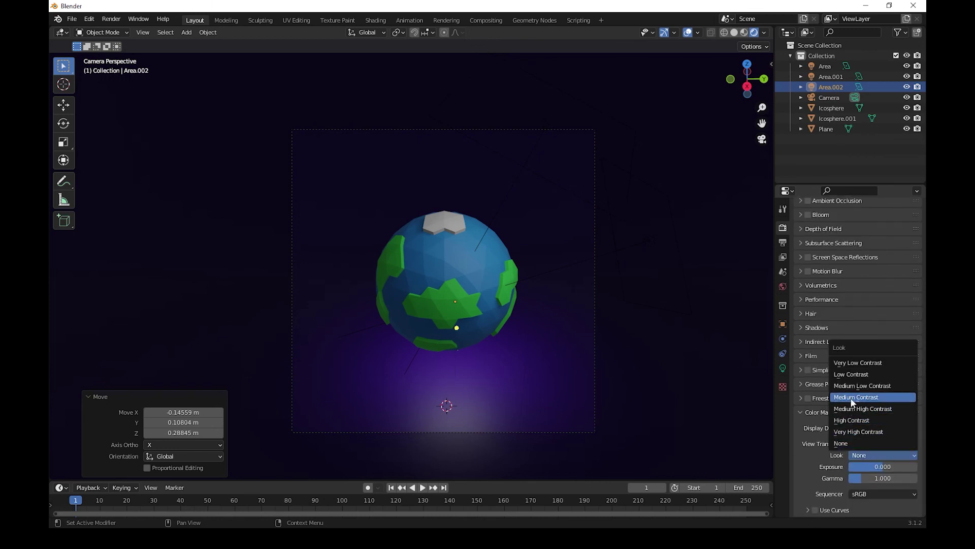
{"action": "left_click", "coordinate": [850, 398]}
{"action": "left_click", "coordinate": [861, 457]}
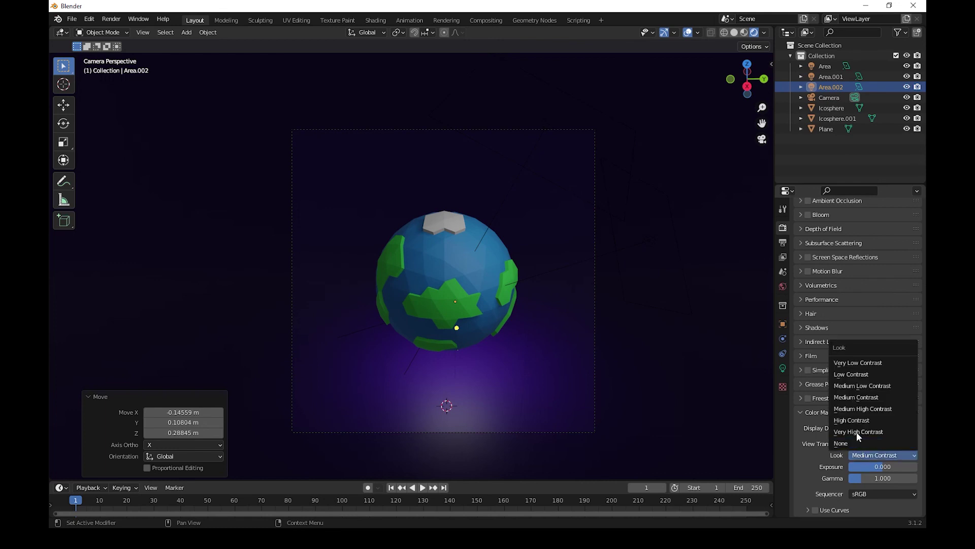
{"action": "left_click", "coordinate": [858, 418]}
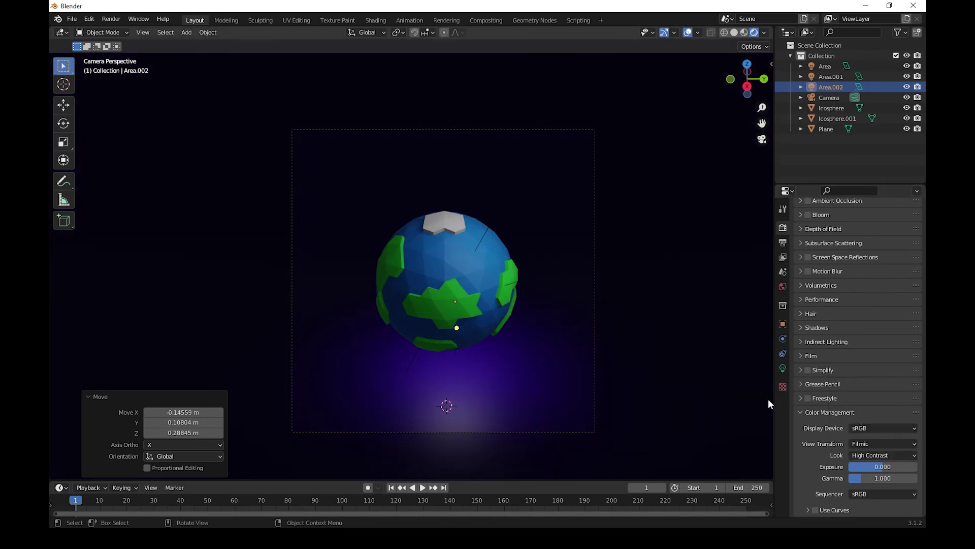
- Render the final image of the globe with the High Contrast look over the purple backdrop
{"action": "key", "text": "F12"}
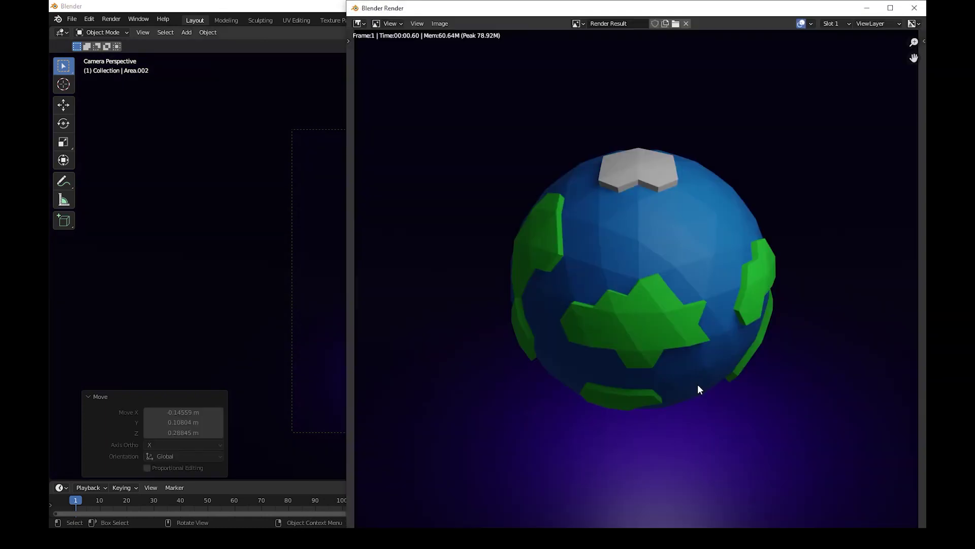